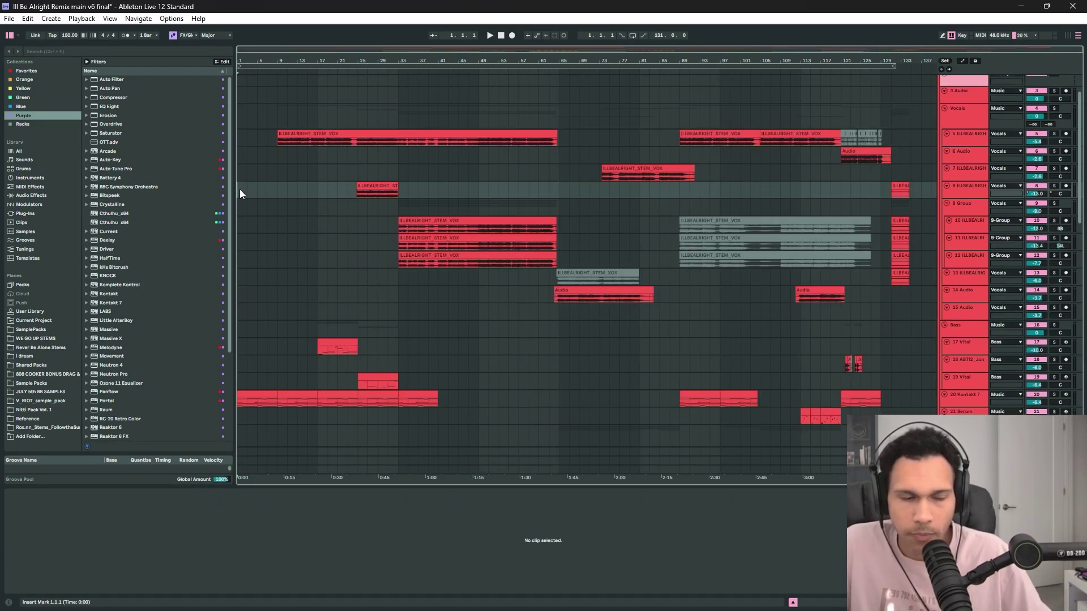
- Survey the arrangement and place the insert marker at bar 9, where the first vocal stem clip begins
{"action": "scroll", "coordinate": [249, 195], "scroll_direction": "down", "scroll_amount": 1}
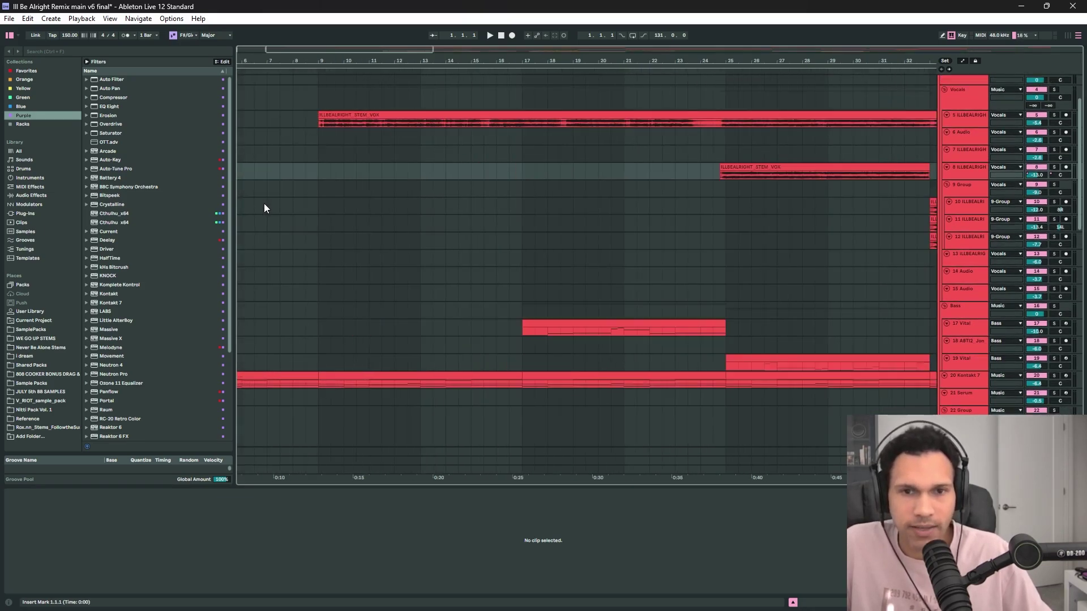
{"action": "scroll", "coordinate": [265, 207], "scroll_direction": "up", "scroll_amount": 3}
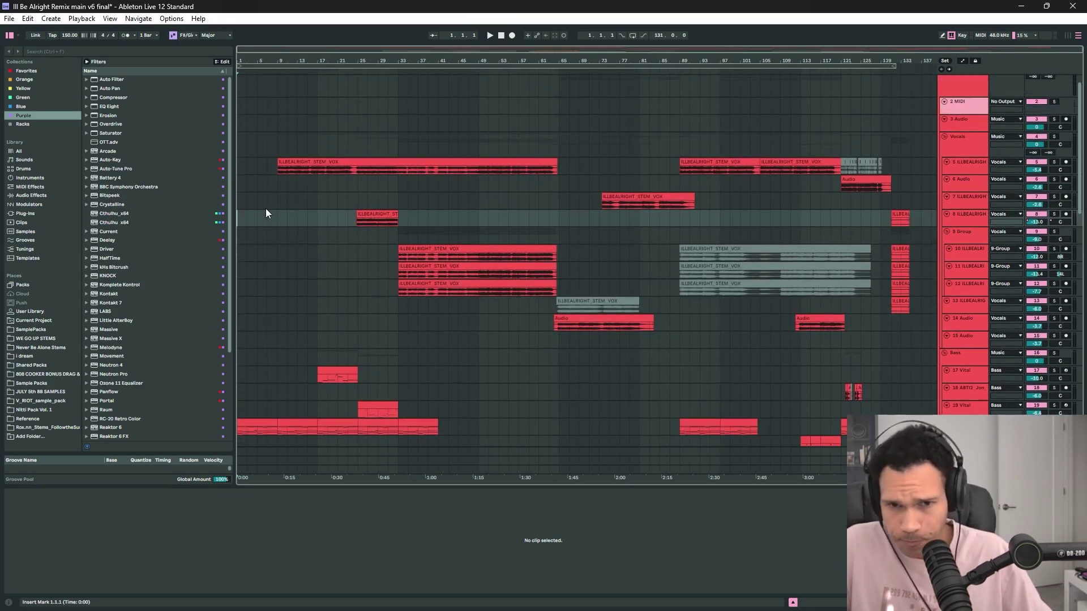
{"action": "left_click", "coordinate": [276, 172]}
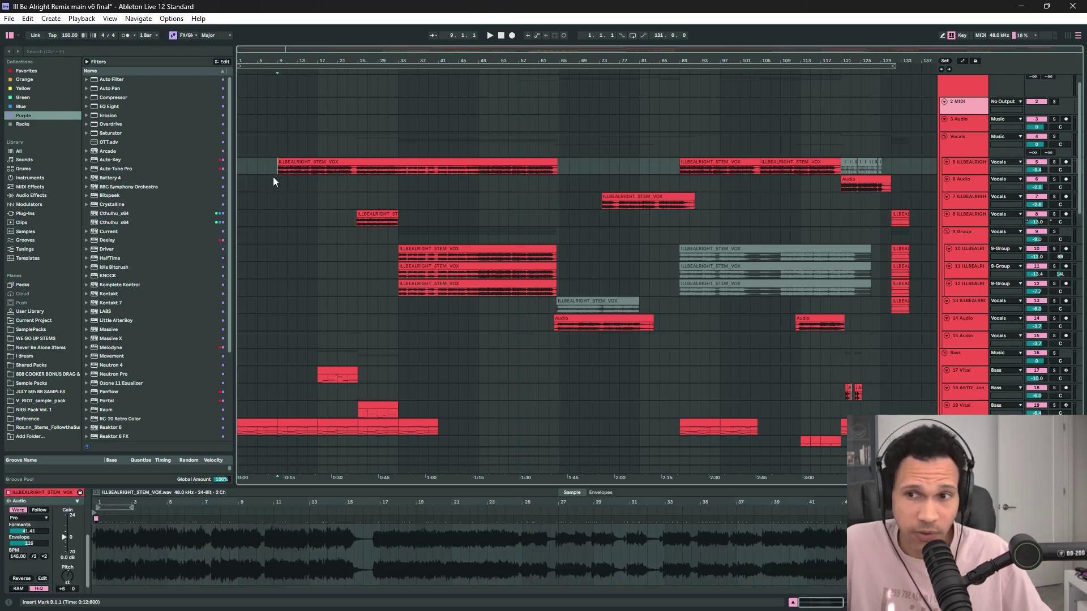
{"action": "scroll", "coordinate": [271, 199], "scroll_direction": "down", "scroll_amount": 1}
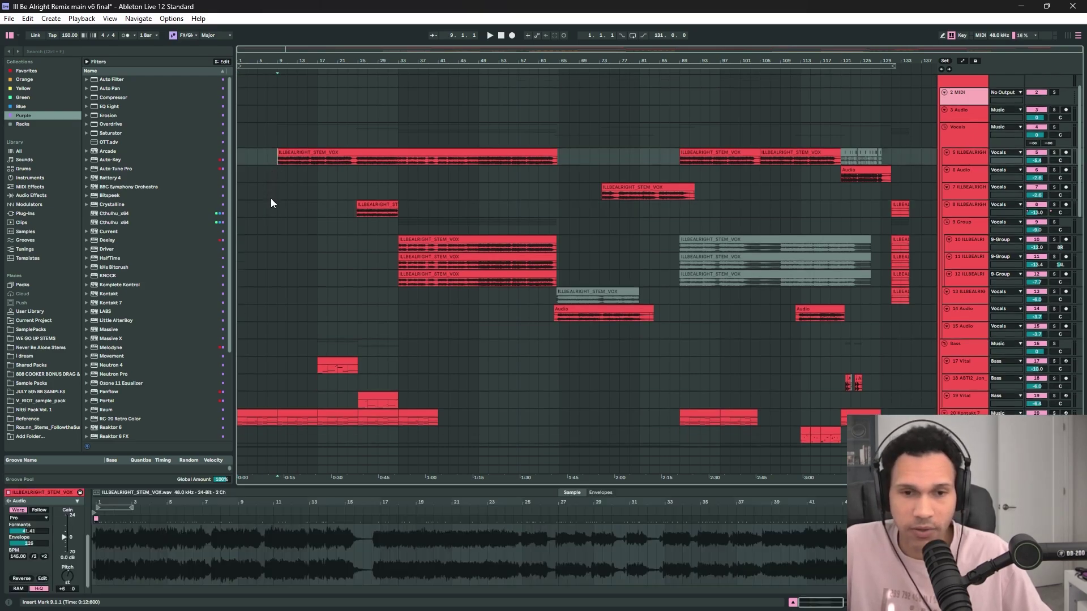
{"action": "scroll", "coordinate": [271, 198], "scroll_direction": "up", "scroll_amount": 1}
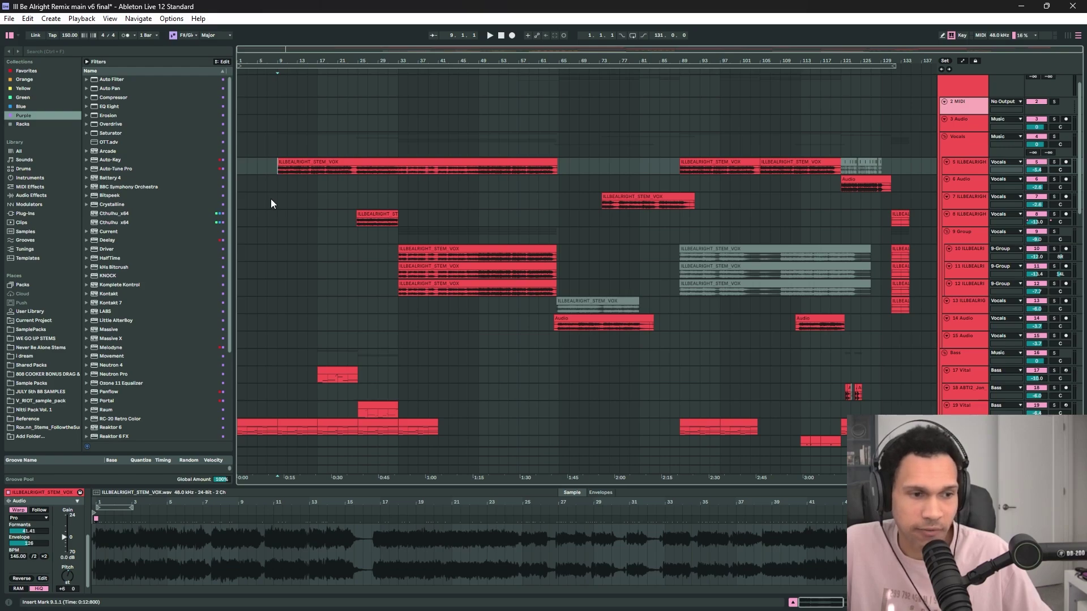
{"action": "scroll", "coordinate": [270, 202], "scroll_direction": "down", "scroll_amount": 1}
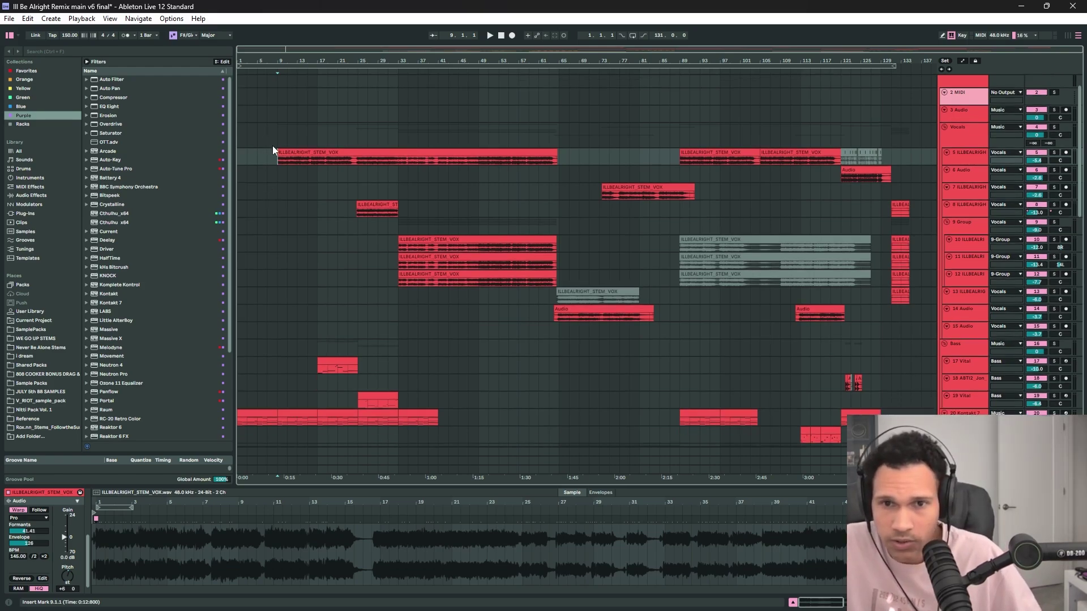
- Select the first vocal stem clip on track 5, play it soloed through Auto-Key to detect its key, and close the plugin
{"action": "left_click", "coordinate": [277, 167]}
{"action": "left_click", "coordinate": [303, 152]}
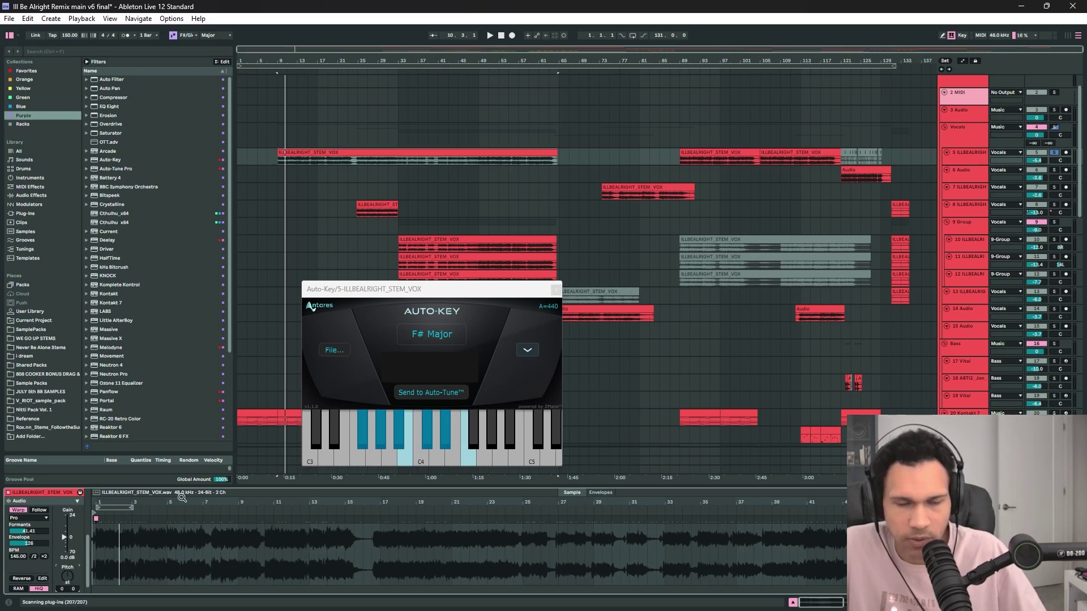
{"action": "left_click", "coordinate": [279, 152]}
{"action": "key", "text": "space"}
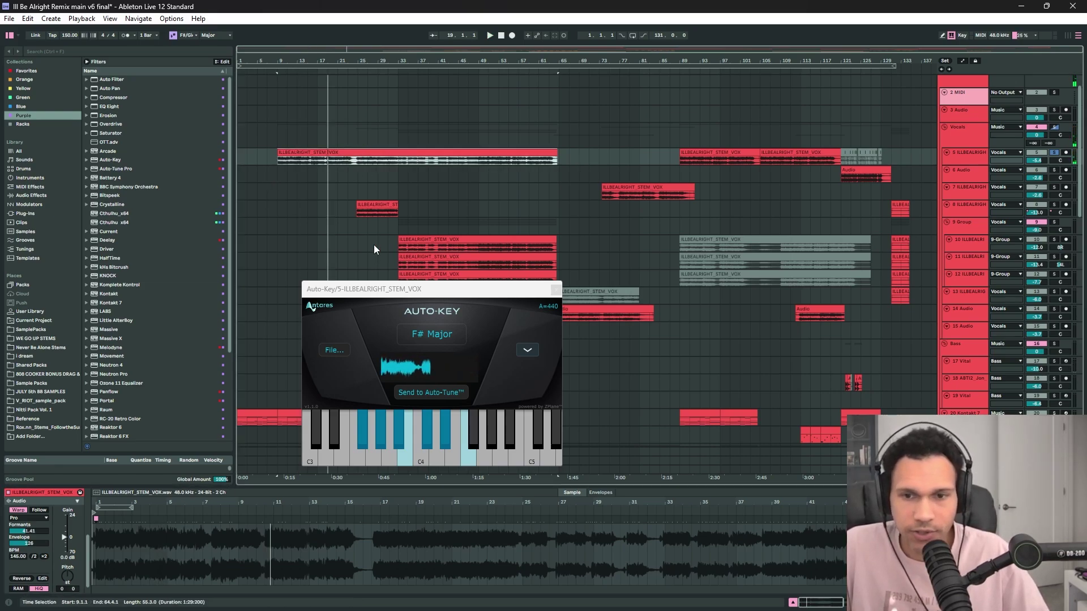
{"action": "left_click", "coordinate": [556, 289]}
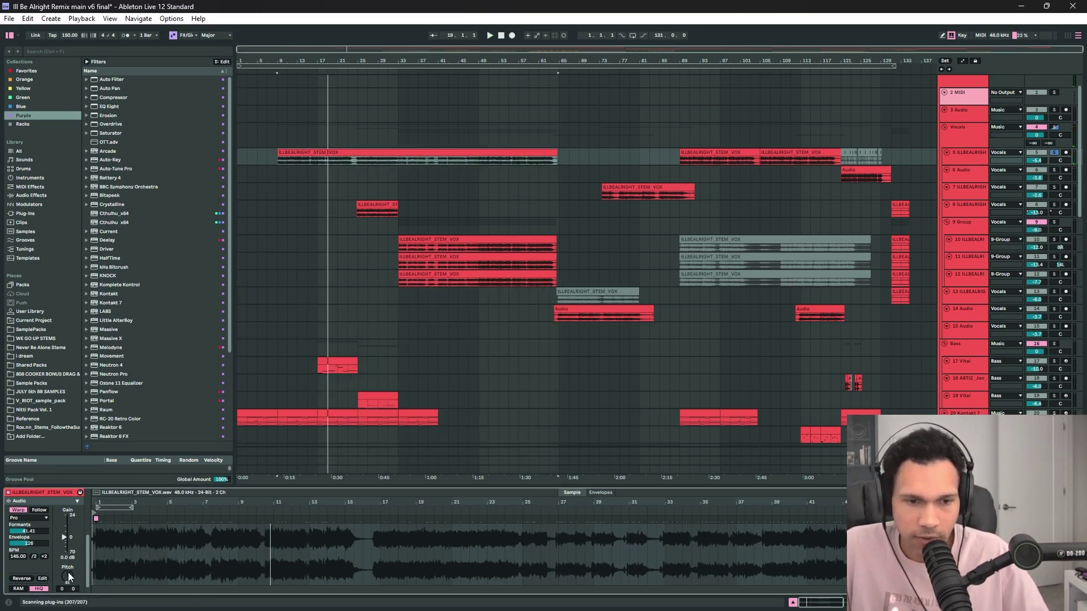
- Transpose the vocal stem clip to +6 semitones and listen to it soloed from bar 9
{"action": "left_click_drag", "start_coordinate": [68, 576], "coordinate": [67, 548]}
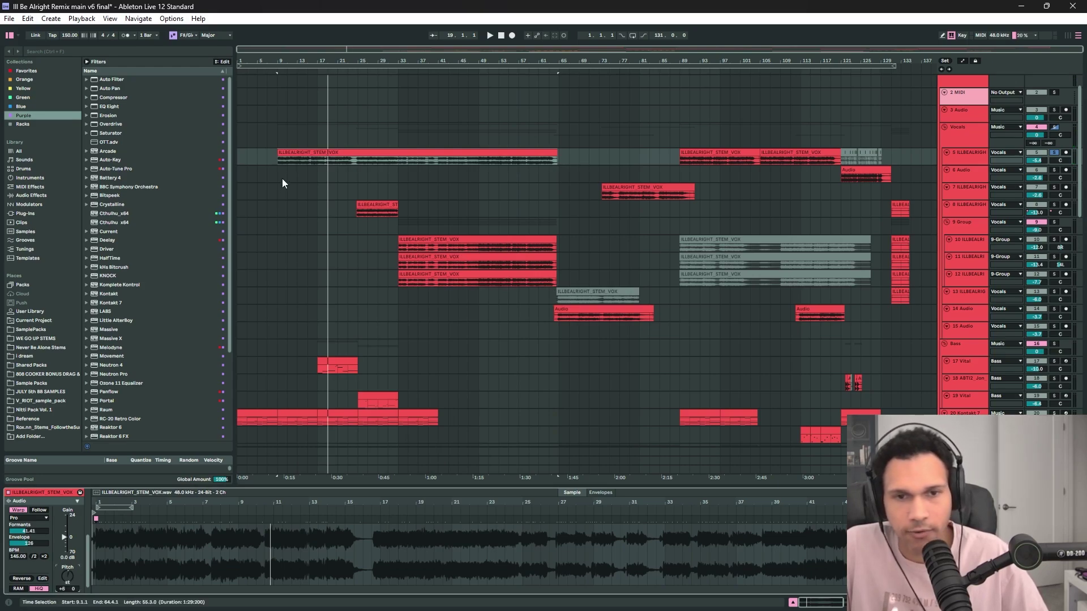
{"action": "left_click", "coordinate": [273, 155]}
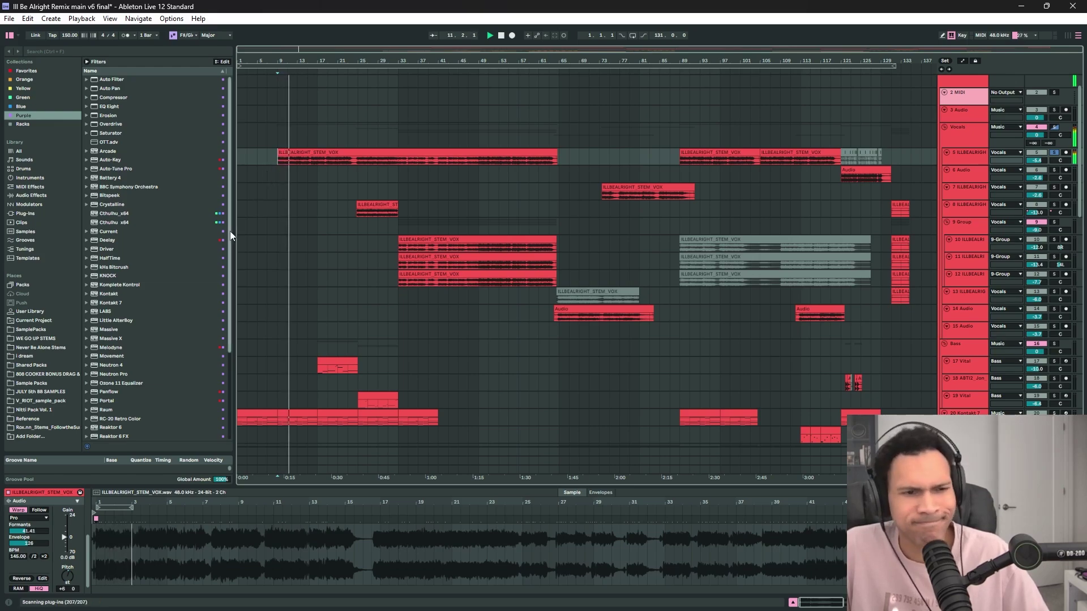
{"action": "left_click", "coordinate": [243, 163]}
- Open the Kontakt 7 instrument on track 20 to examine its Jacob Collier Audience Choir patch, and close it again
{"action": "scroll", "coordinate": [308, 386], "scroll_direction": "down", "scroll_amount": 2}
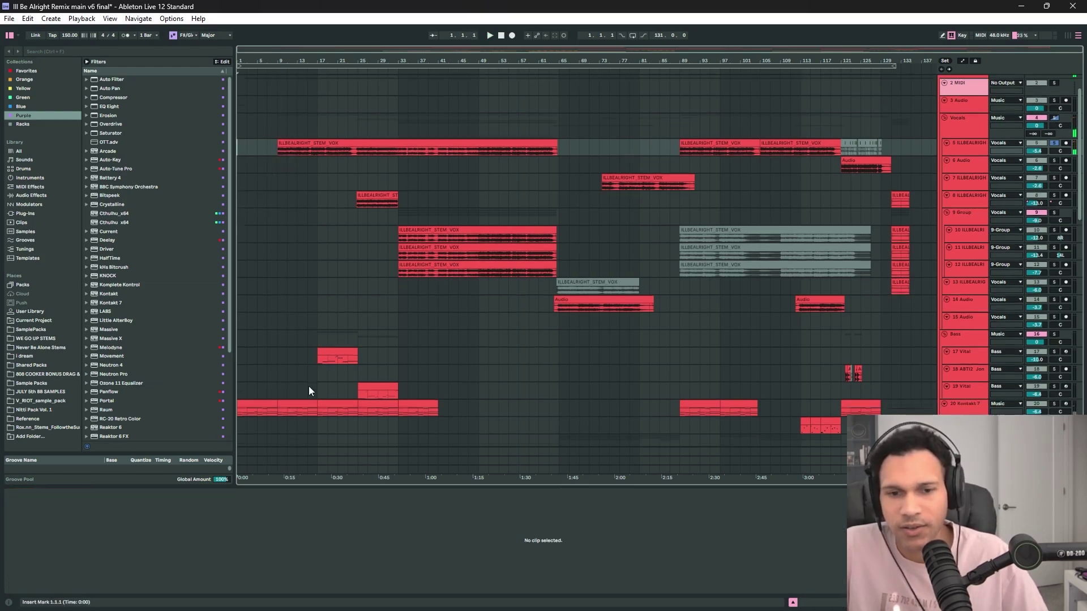
{"action": "left_click", "coordinate": [952, 404]}
{"action": "left_click", "coordinate": [949, 389]}
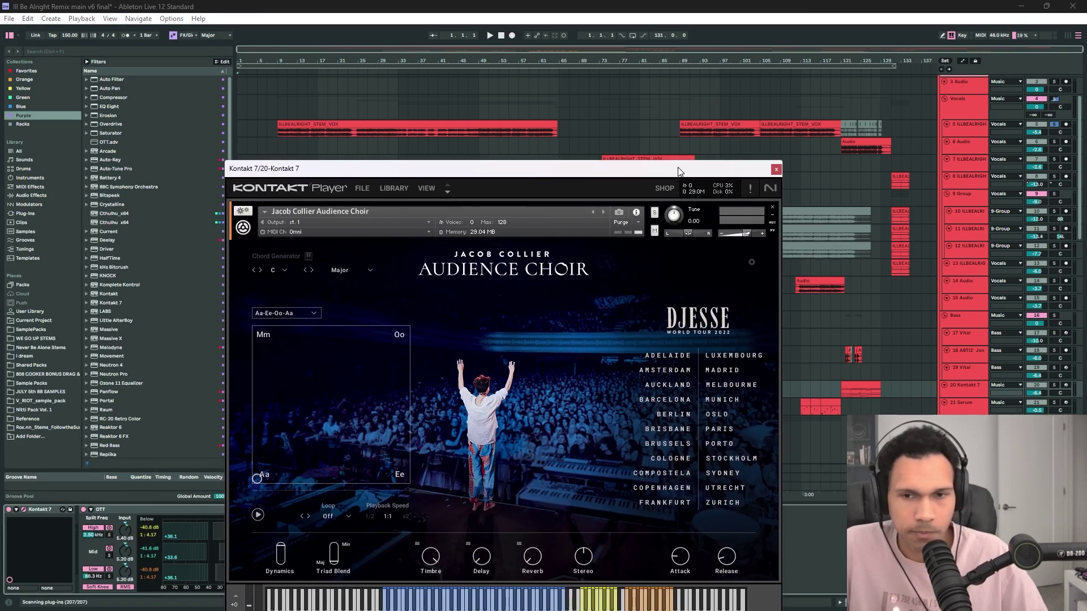
{"action": "left_click_drag", "start_coordinate": [681, 169], "coordinate": [710, 96]}
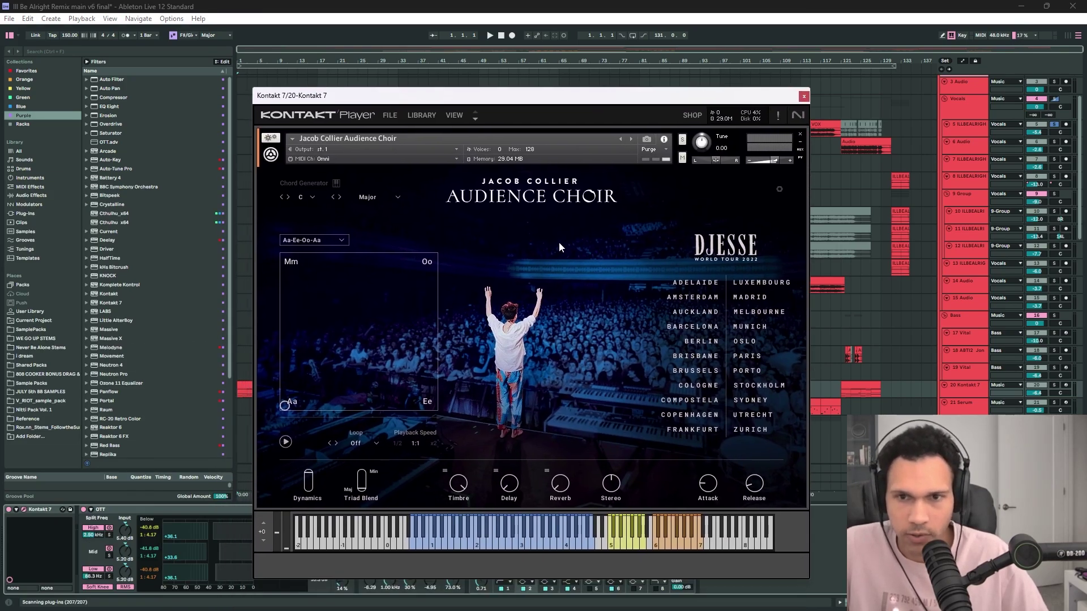
{"action": "left_click", "coordinate": [552, 540]}
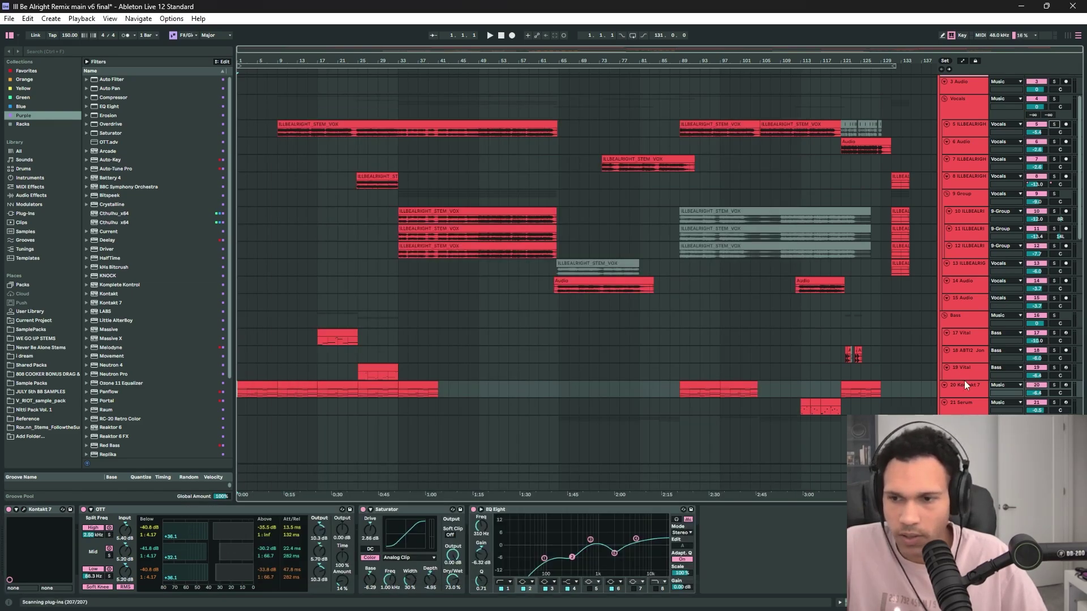
- Solo the Kontakt 7 track and play its choir chords from bar 9, examining the clips along the arrangement
{"action": "scroll", "coordinate": [963, 385], "scroll_direction": "down", "scroll_amount": 1}
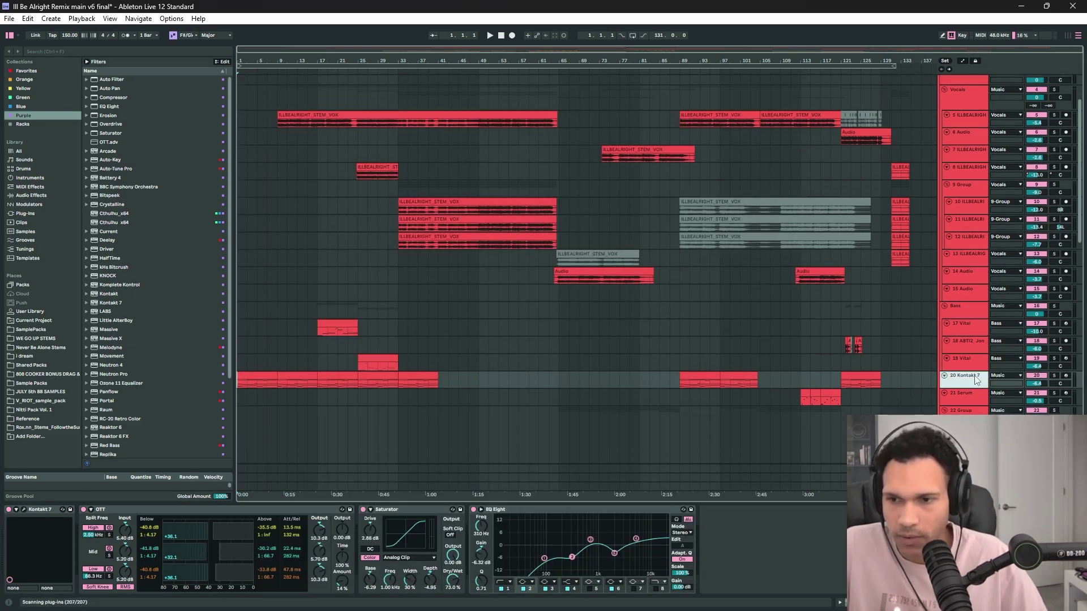
{"action": "left_click", "coordinate": [1053, 376]}
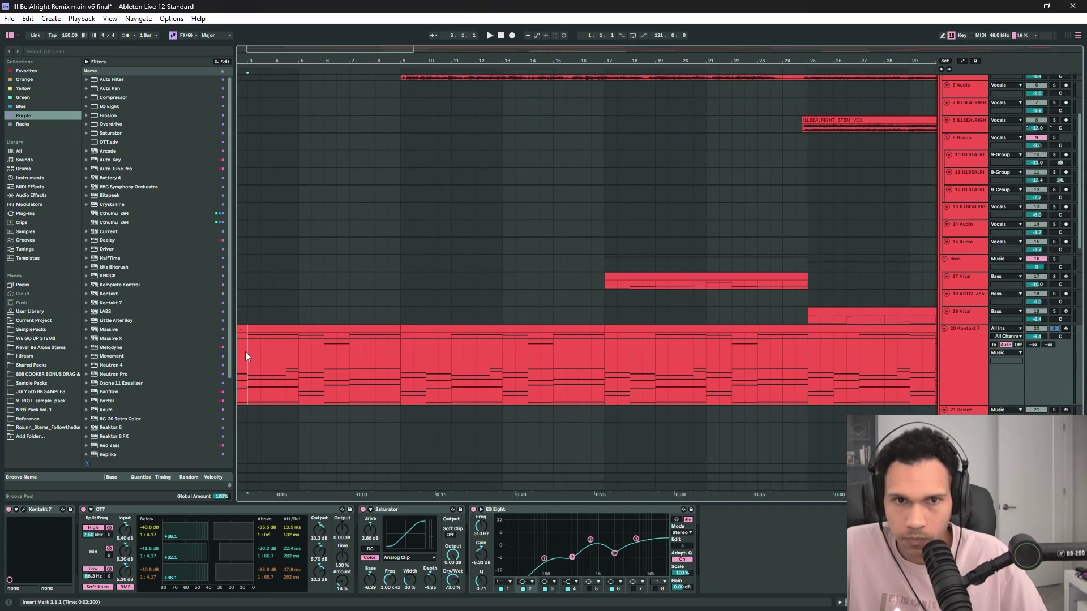
{"action": "left_click", "coordinate": [400, 366]}
{"action": "key", "text": "space"}
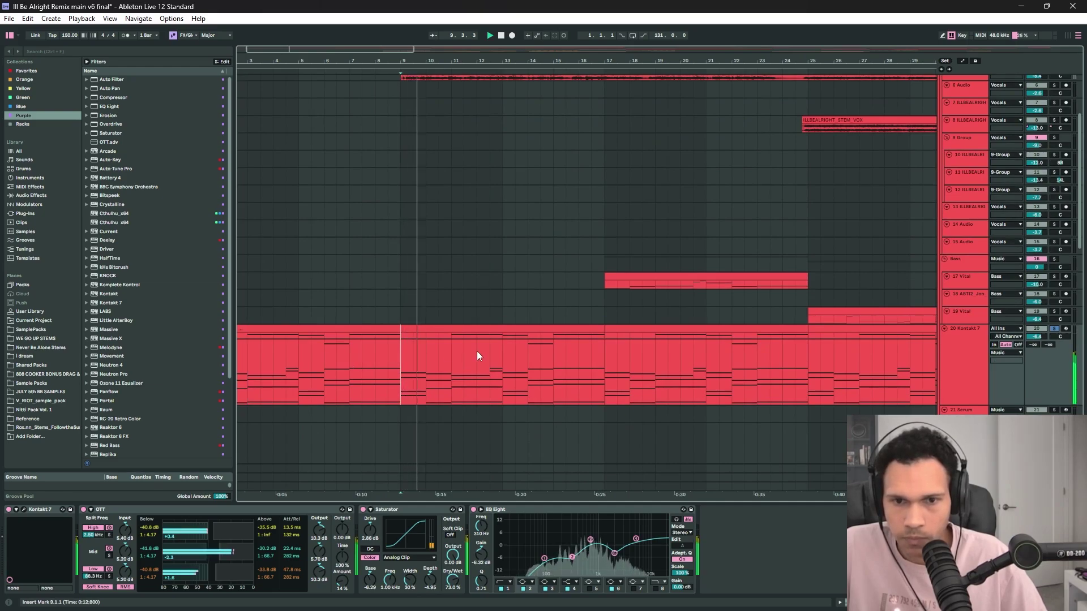
{"action": "scroll", "coordinate": [490, 365], "scroll_direction": "up", "scroll_amount": 2}
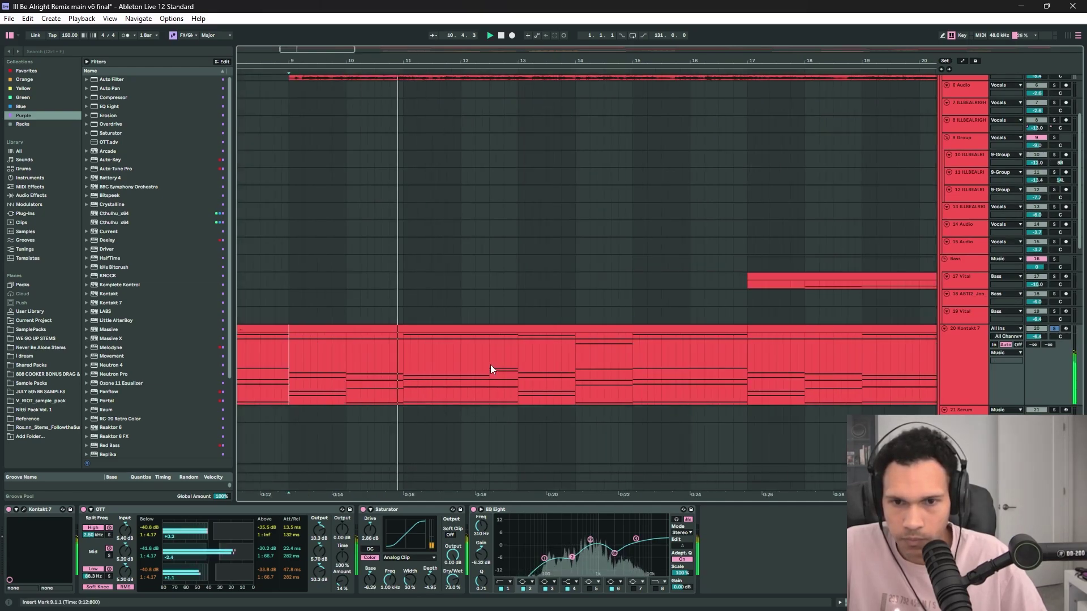
{"action": "scroll", "coordinate": [485, 358], "scroll_direction": "down", "scroll_amount": 2}
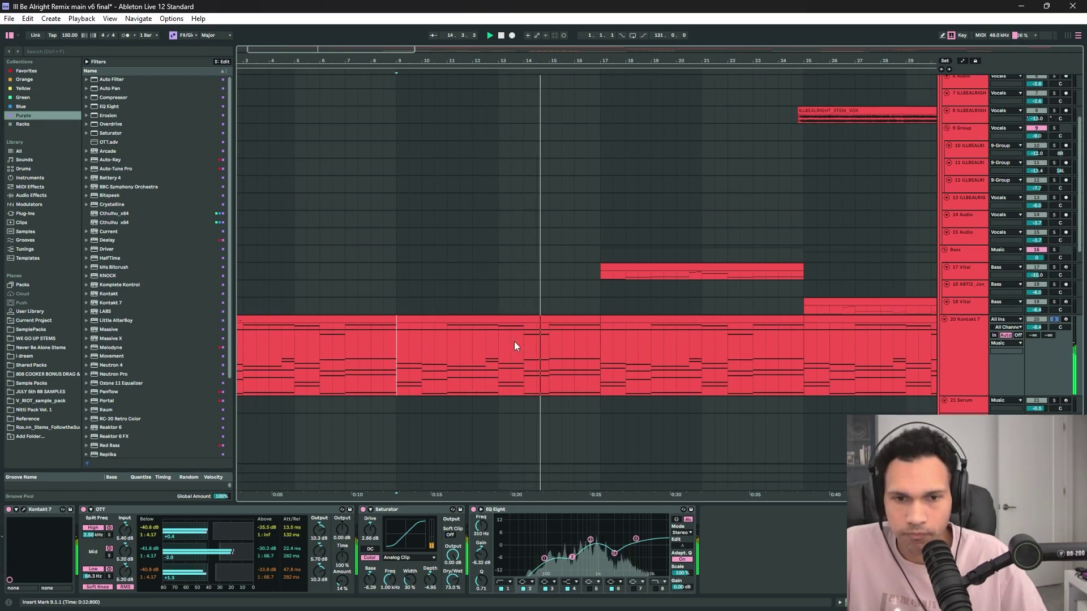
{"action": "scroll", "coordinate": [836, 357], "scroll_direction": "down", "scroll_amount": 2}
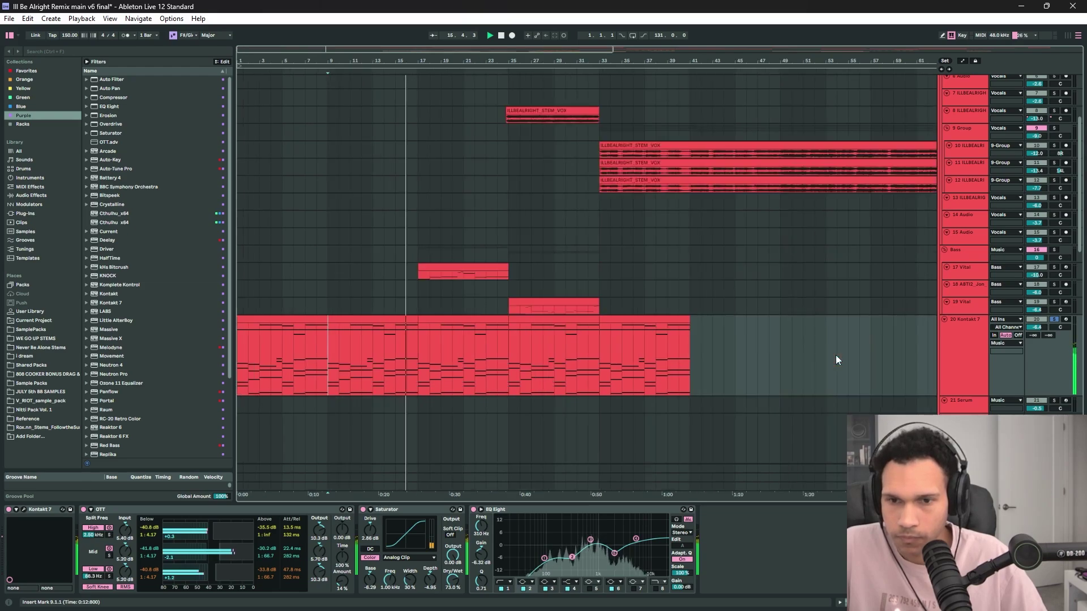
{"action": "scroll", "coordinate": [521, 339], "scroll_direction": "down", "scroll_amount": 2}
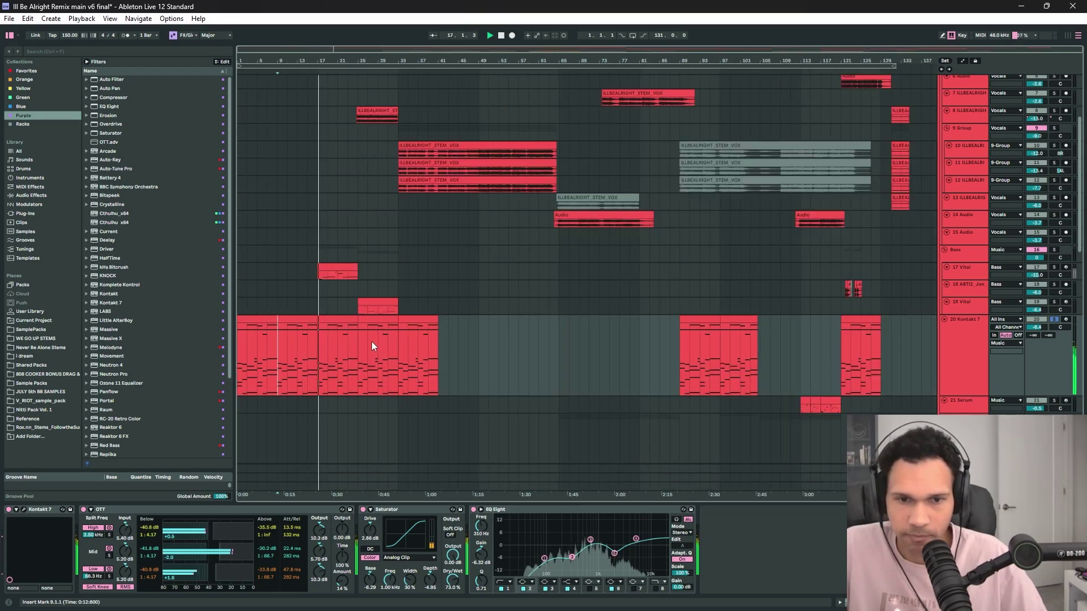
{"action": "scroll", "coordinate": [325, 358], "scroll_direction": "up", "scroll_amount": 4}
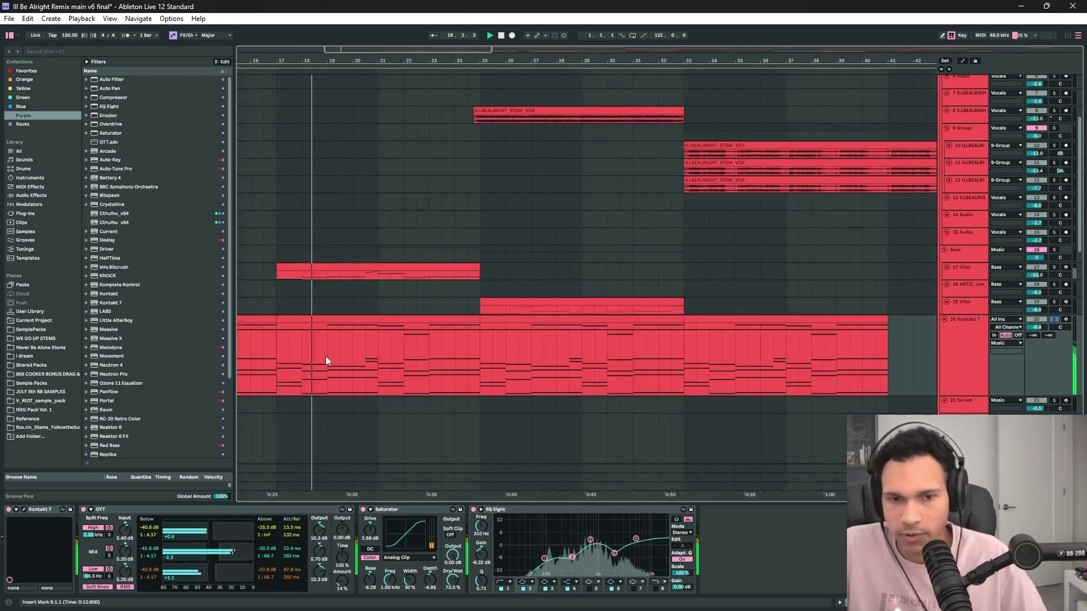
{"action": "scroll", "coordinate": [326, 357], "scroll_direction": "down", "scroll_amount": 2}
{"action": "scroll", "coordinate": [327, 354], "scroll_direction": "down", "scroll_amount": 2}
- Play all tracks together without solo, first from bar 1 and again from bar 9 to hear the vocal over the choir
{"action": "left_click", "coordinate": [238, 273]}
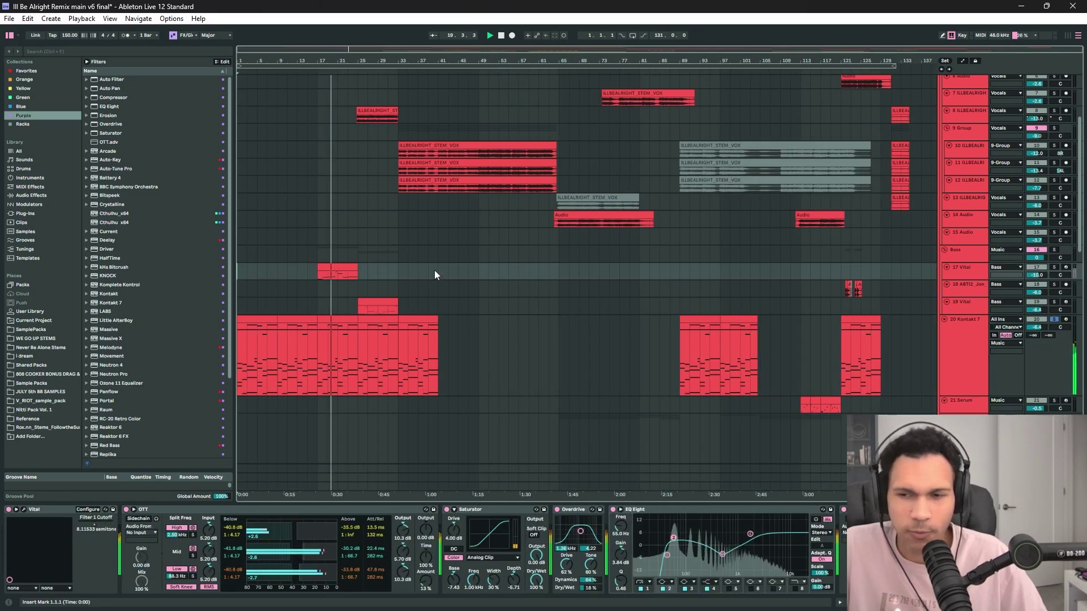
{"action": "key", "text": "space"}
{"action": "key", "text": "space"}
{"action": "scroll", "coordinate": [288, 201], "scroll_direction": "up", "scroll_amount": 4}
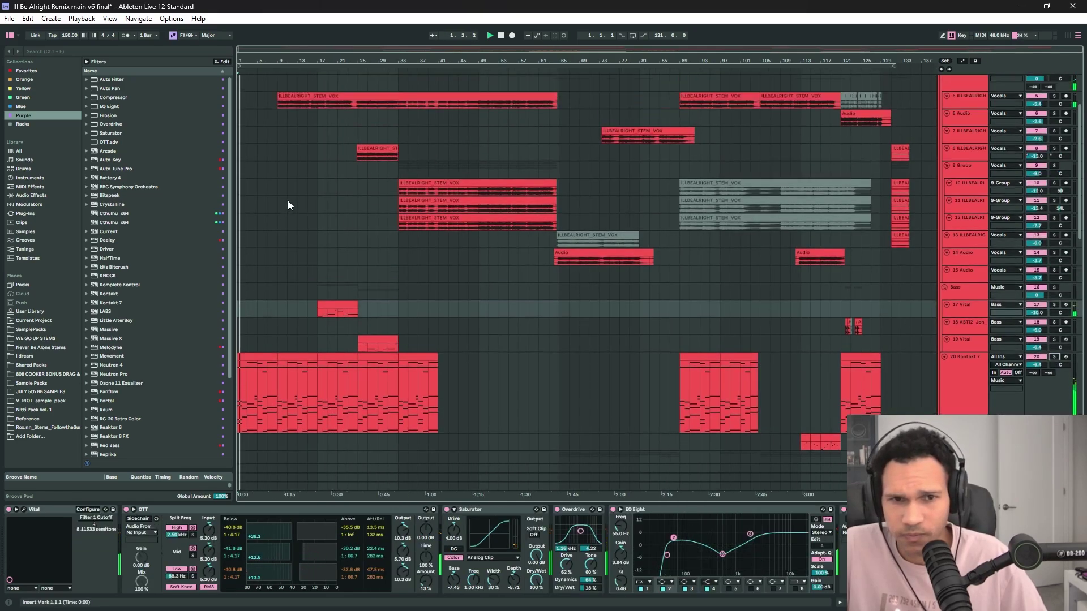
{"action": "left_click", "coordinate": [279, 145]}
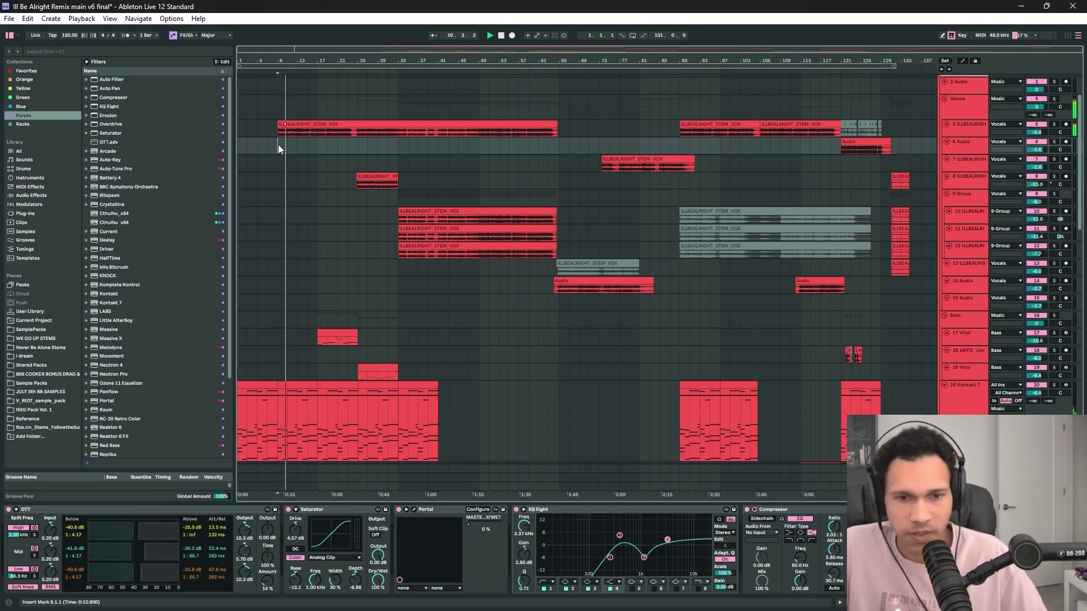
{"action": "scroll", "coordinate": [283, 169], "scroll_direction": "down", "scroll_amount": 2}
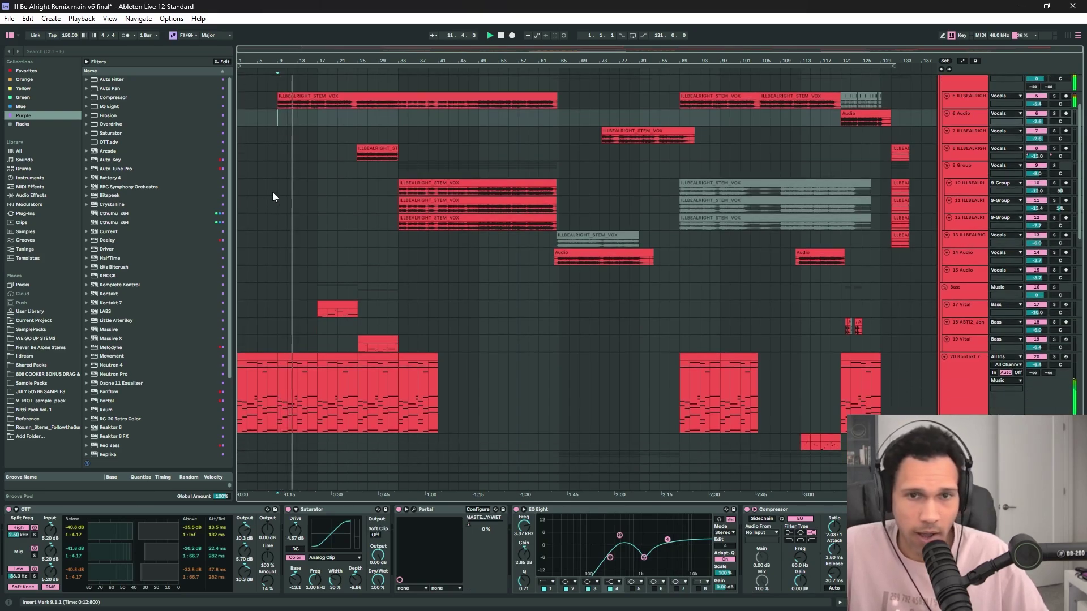
{"action": "scroll", "coordinate": [313, 175], "scroll_direction": "down", "scroll_amount": 1}
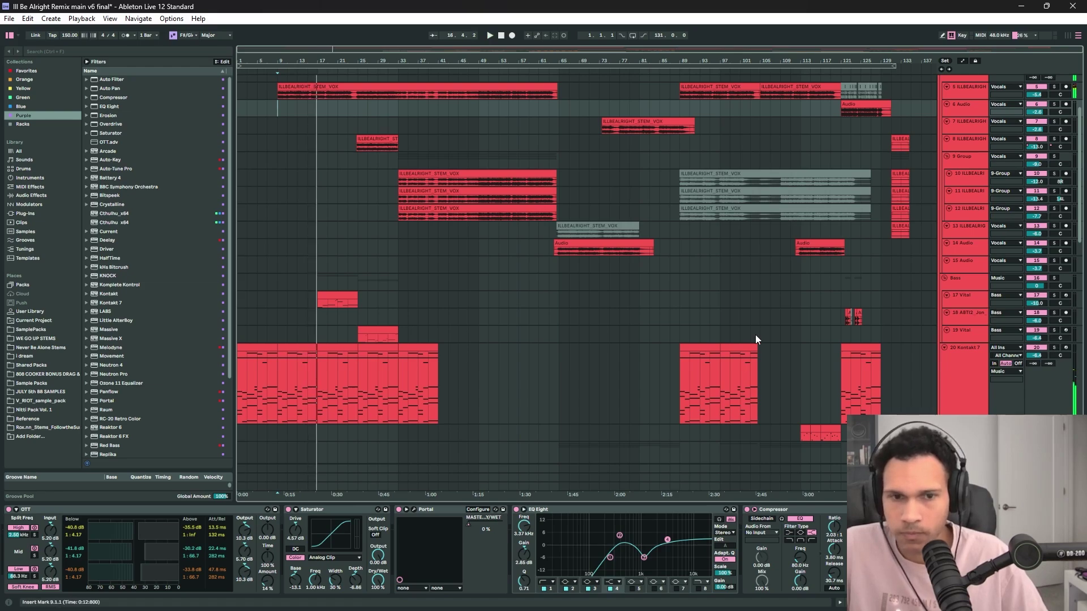
- Solo the Vital bass on track 17 and play its clip from bar 17
{"action": "scroll", "coordinate": [290, 306], "scroll_direction": "up", "scroll_amount": 4, "text": "ctrl"}
{"action": "scroll", "coordinate": [298, 305], "scroll_direction": "up", "scroll_amount": 3, "text": "ctrl"}
{"action": "left_click", "coordinate": [440, 315]}
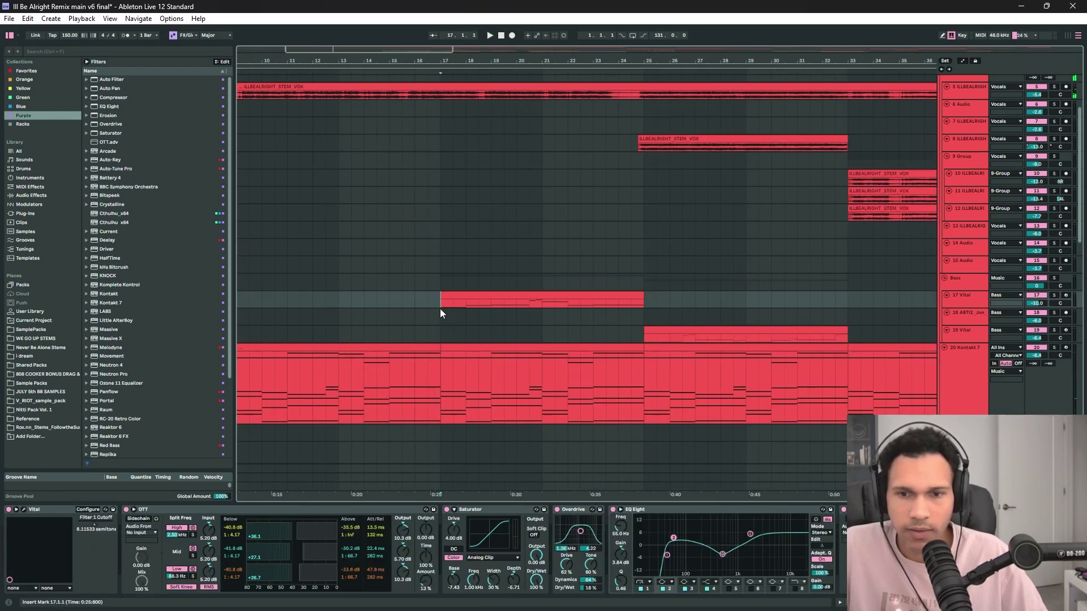
{"action": "left_click", "coordinate": [1053, 295]}
{"action": "key", "text": "space"}
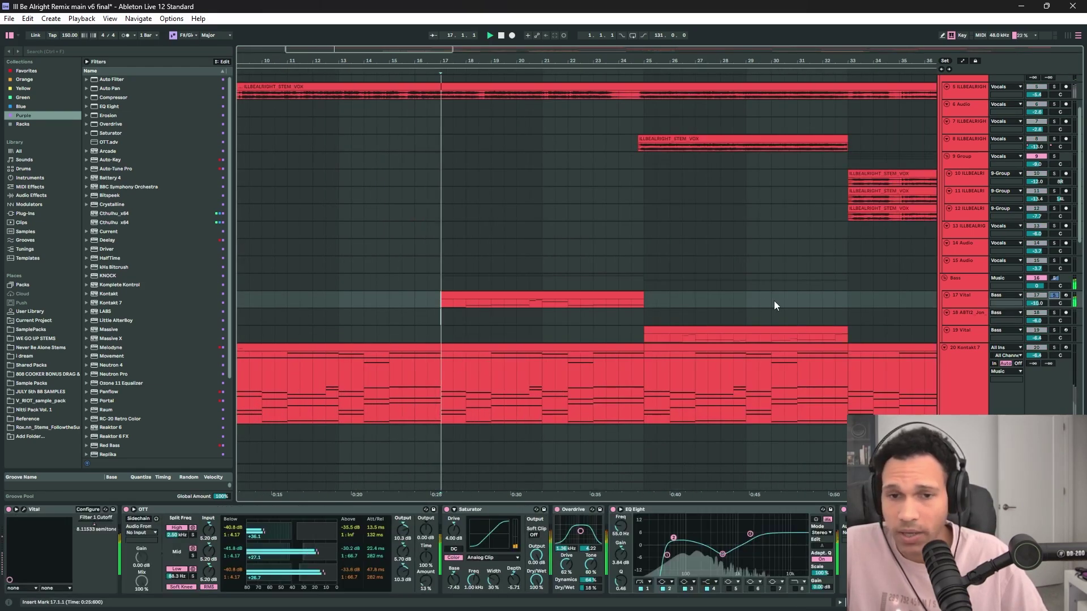
- Open the Vital synth of track 17, review its voice and effects settings, and close it
{"action": "left_click", "coordinate": [25, 508]}
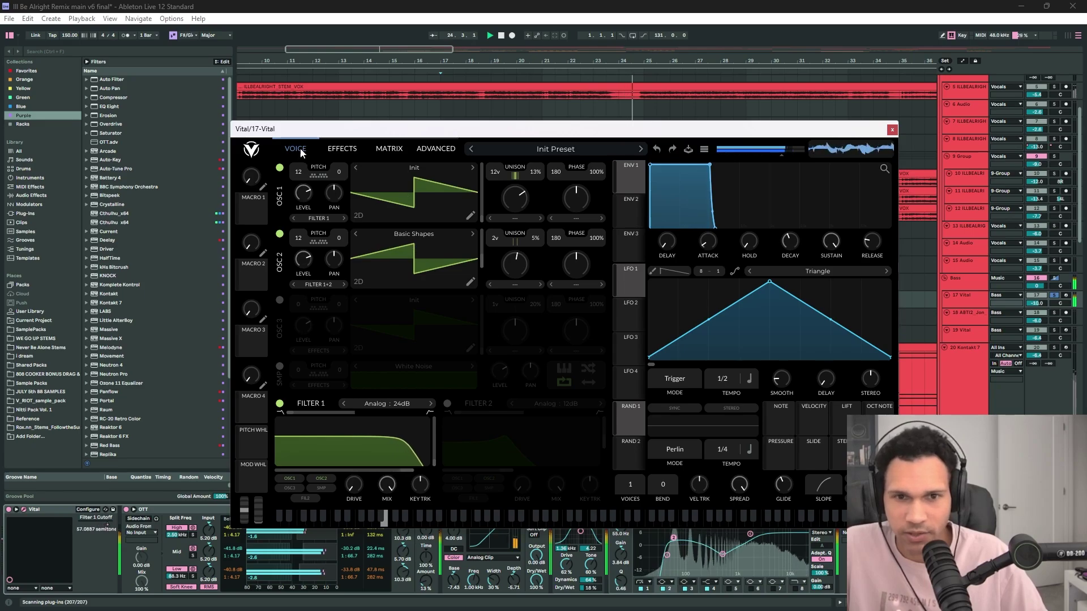
{"action": "left_click", "coordinate": [335, 150]}
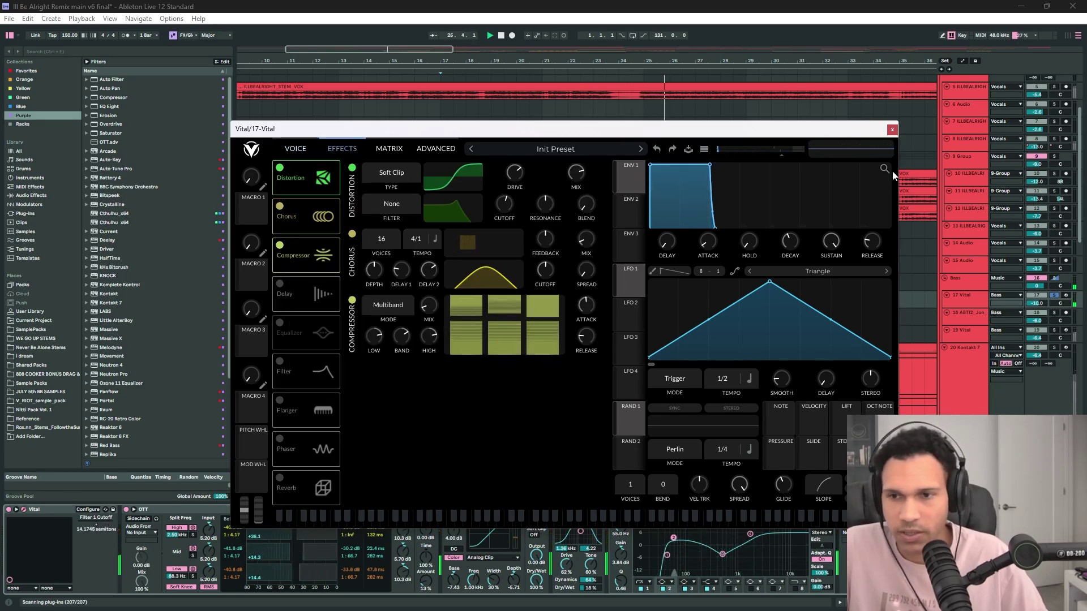
{"action": "left_click", "coordinate": [892, 130]}
- Replay the soloed Vital bass from bar 17 while examining the neighbouring bass clips in the arrangement
{"action": "key", "text": "space"}
{"action": "key", "text": "space"}
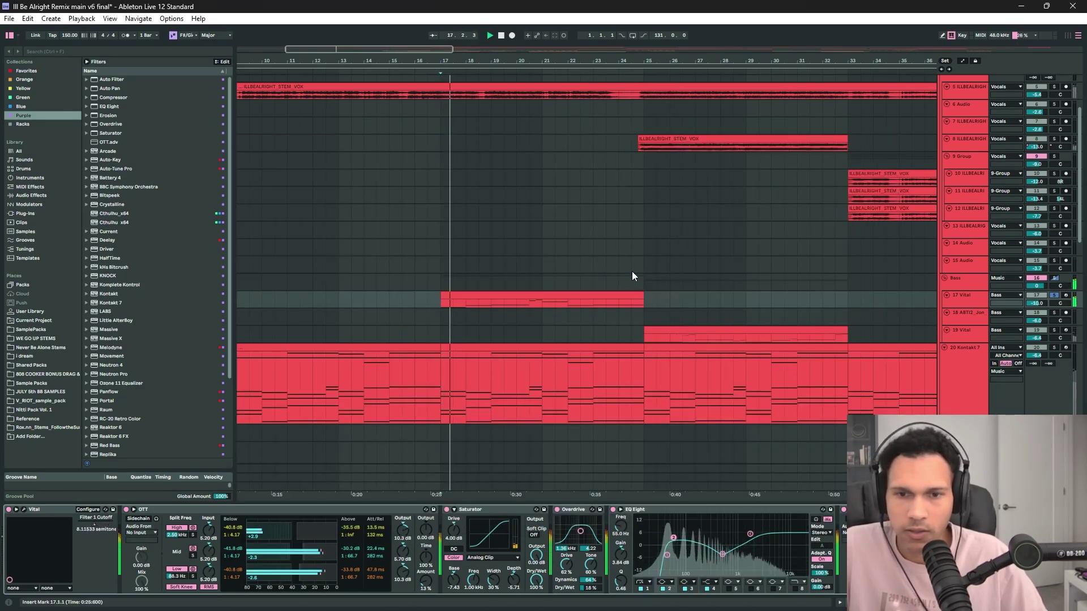
{"action": "scroll", "coordinate": [621, 278], "scroll_direction": "down", "scroll_amount": 1}
{"action": "scroll", "coordinate": [616, 278], "scroll_direction": "down", "scroll_amount": 5}
{"action": "scroll", "coordinate": [304, 317], "scroll_direction": "up", "scroll_amount": 1}
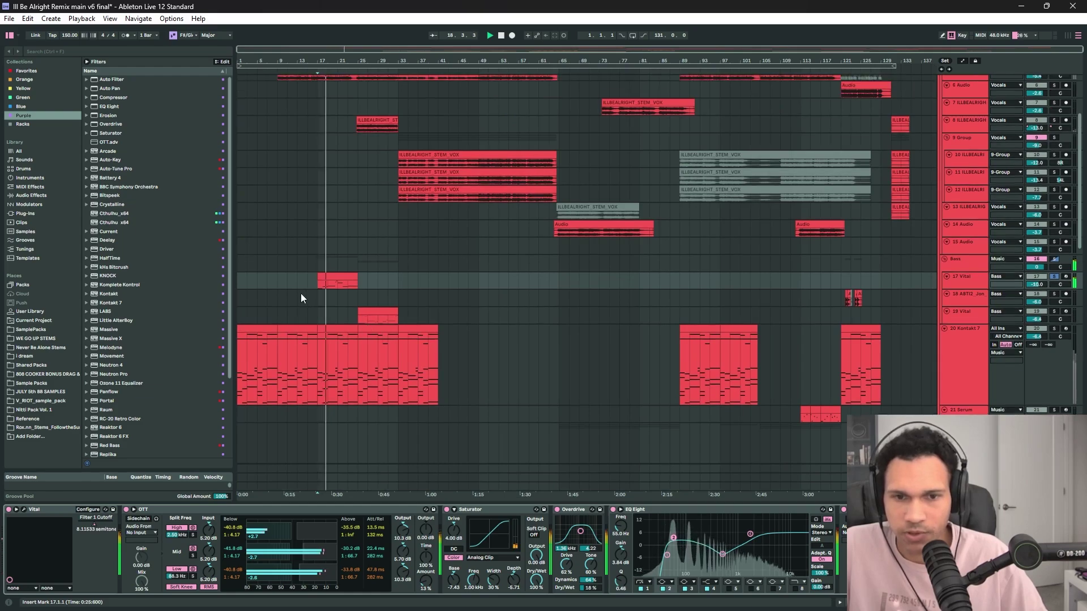
{"action": "scroll", "coordinate": [300, 293], "scroll_direction": "up", "scroll_amount": 2}
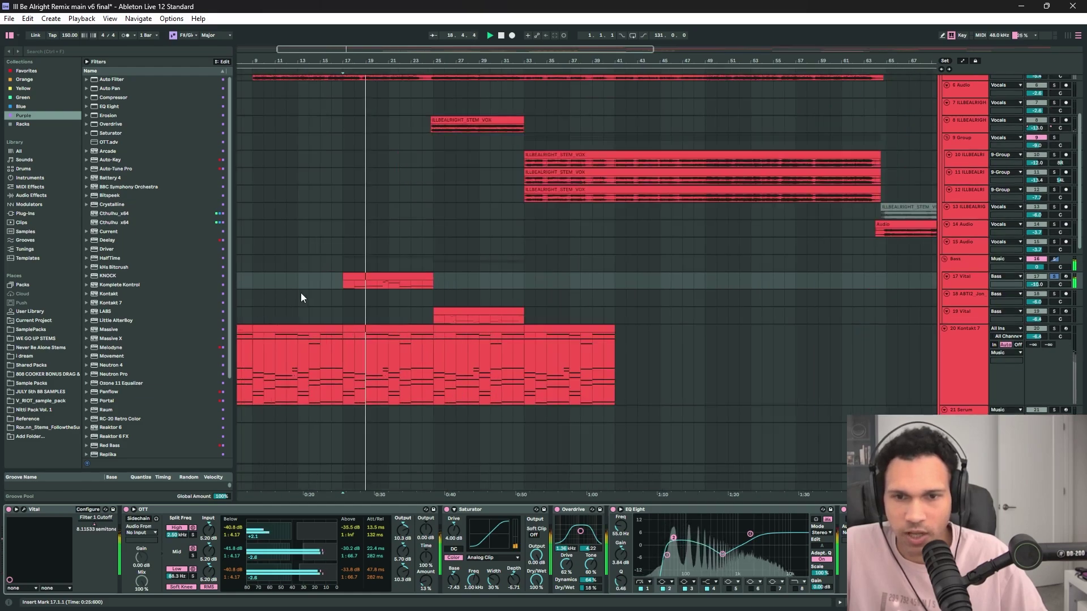
- Turn off the solo on track 17 and hear its Vital bass in the full mix up to bar 24
{"action": "left_click", "coordinate": [1054, 277]}
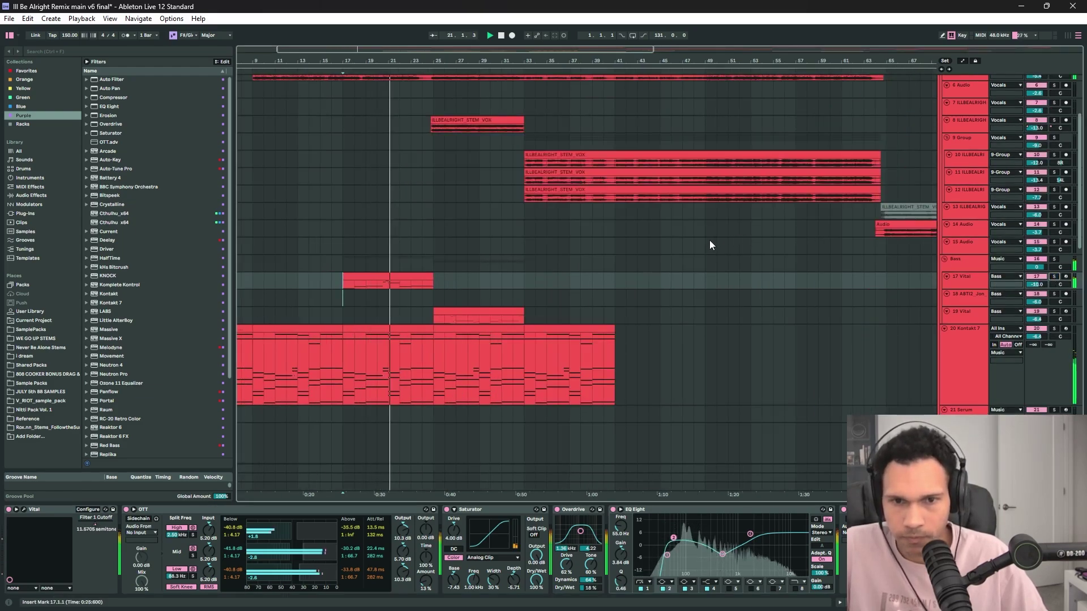
{"action": "scroll", "coordinate": [395, 241], "scroll_direction": "up", "scroll_amount": 1}
{"action": "scroll", "coordinate": [402, 243], "scroll_direction": "up", "scroll_amount": 1}
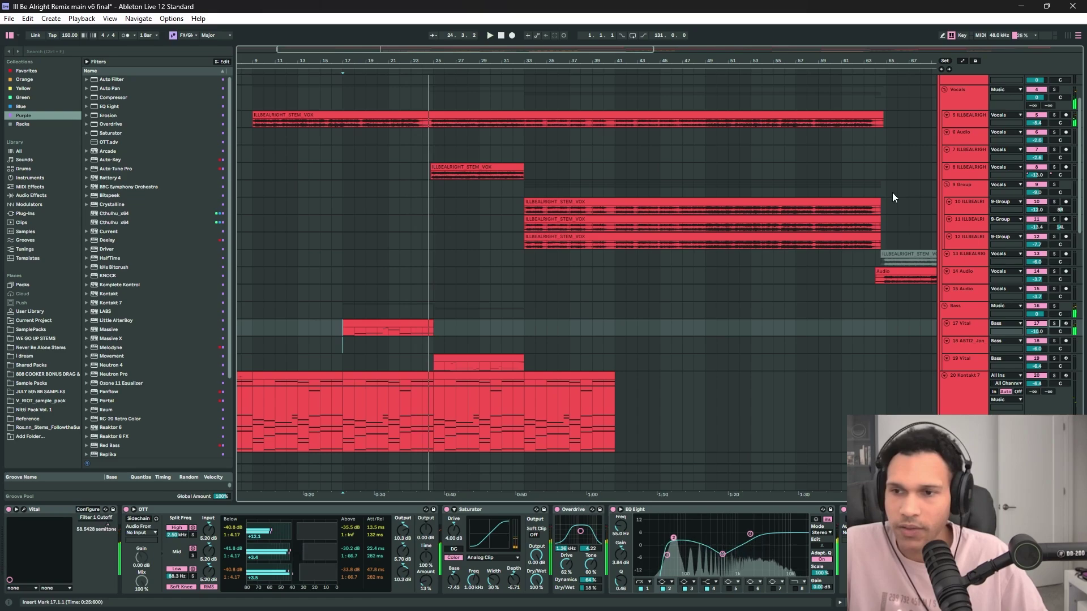
- Solo the vocal stem on track 8 and play its clip from its start at 24.4.1
{"action": "left_click", "coordinate": [967, 171]}
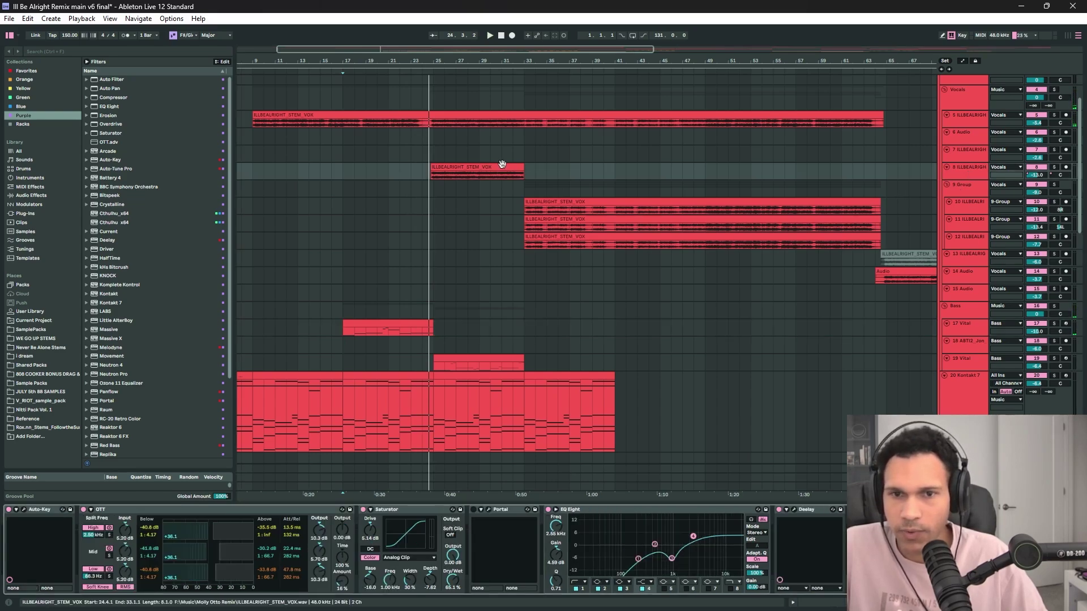
{"action": "left_click", "coordinate": [1055, 167]}
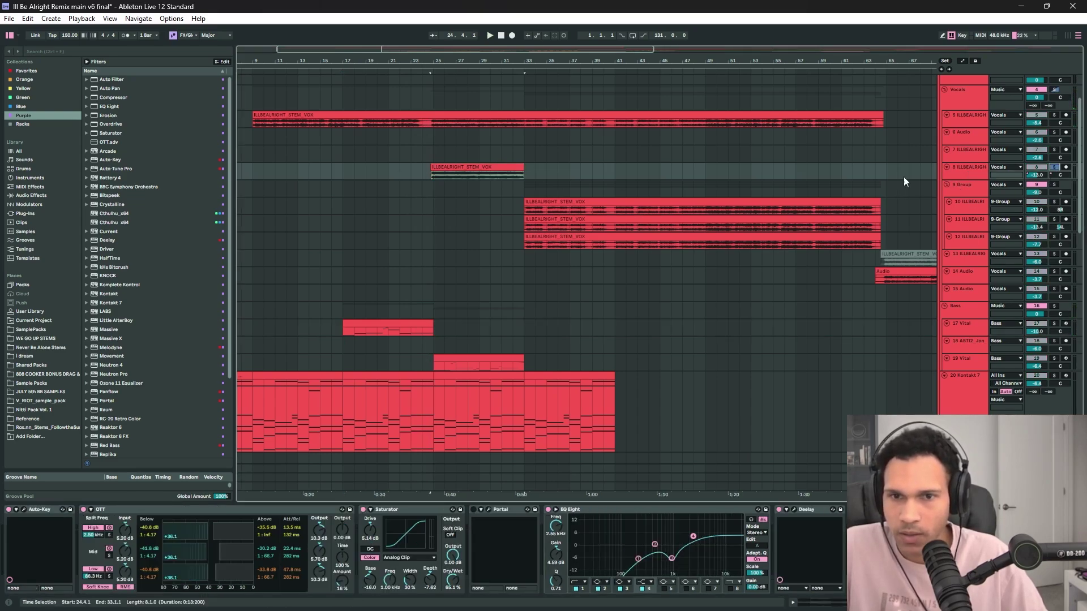
{"action": "left_click", "coordinate": [431, 177]}
{"action": "left_click", "coordinate": [431, 176]}
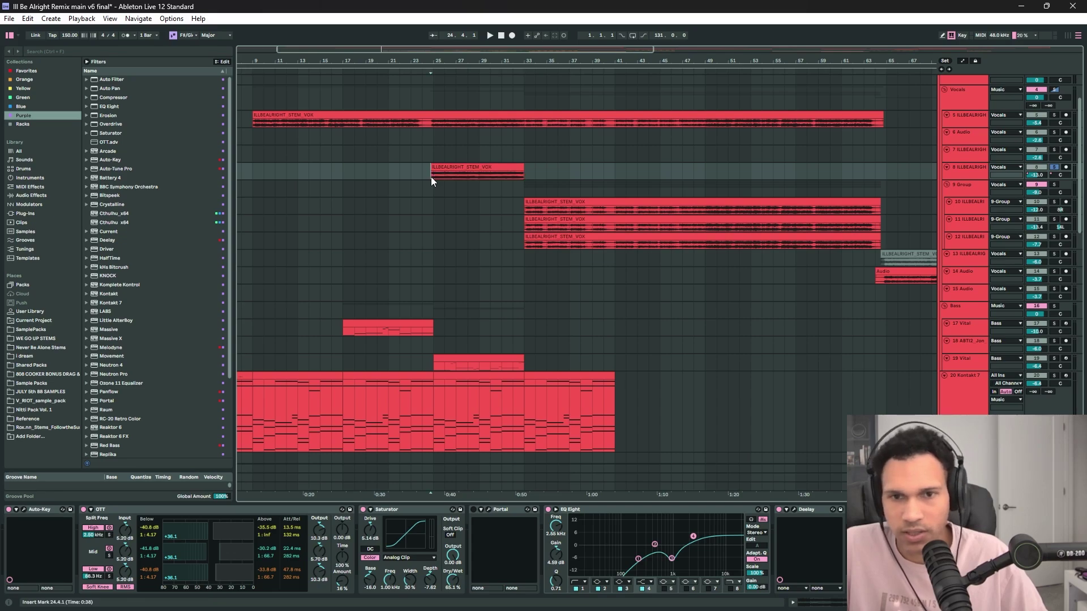
{"action": "key", "text": "space"}
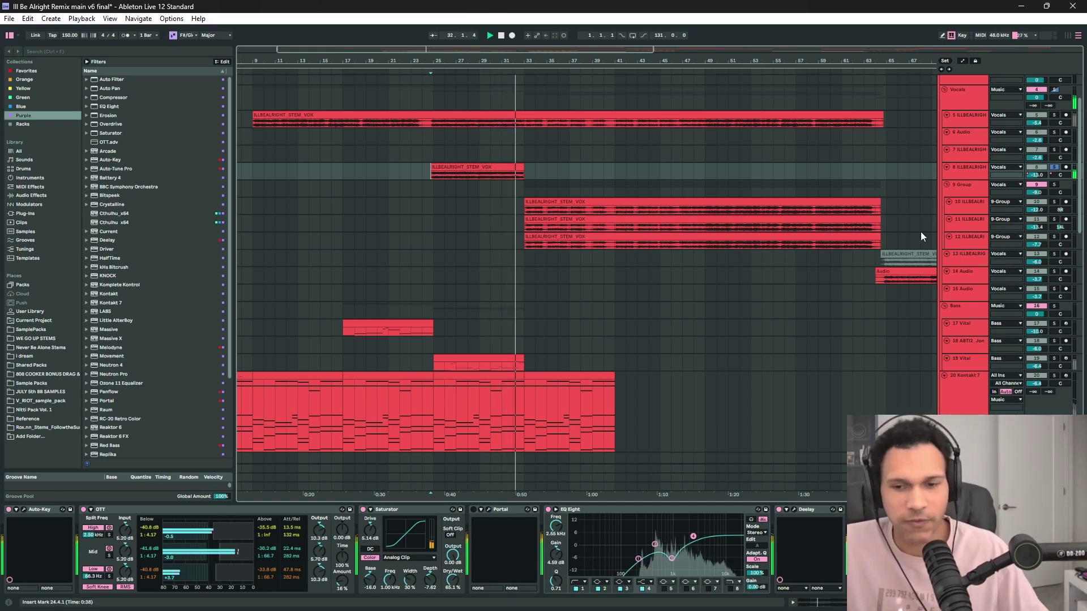
- Turn off the solo on track 8 and replay the section from 24.4.1 with all tracks
{"action": "left_click", "coordinate": [1054, 168]}
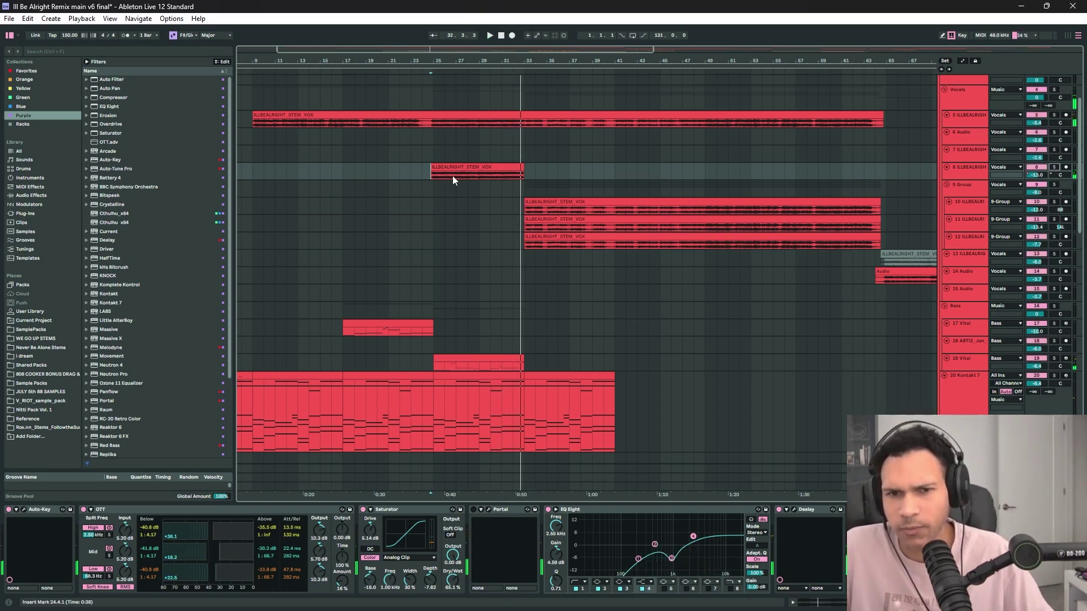
{"action": "left_click", "coordinate": [430, 175]}
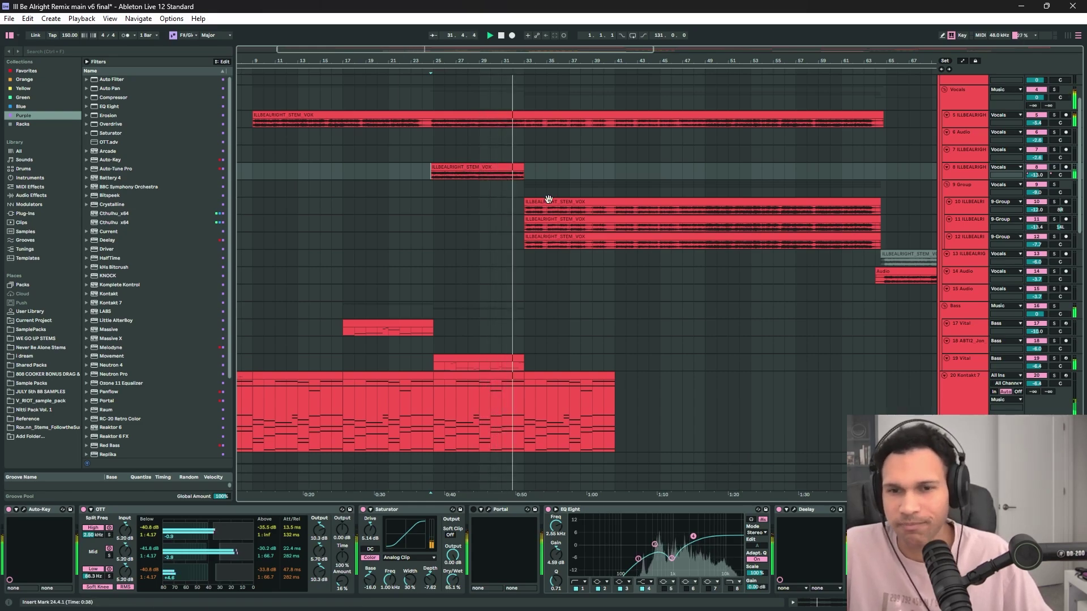
{"action": "scroll", "coordinate": [590, 223], "scroll_direction": "down", "scroll_amount": 2}
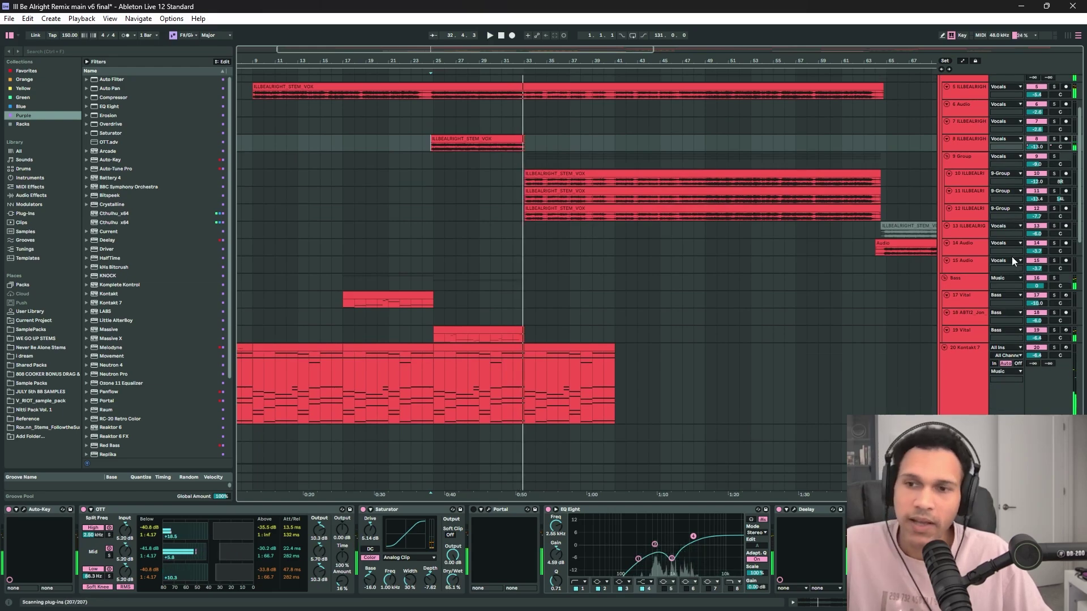
- Select the Vital bass clip at bar 25 and solo track 19
{"action": "scroll", "coordinate": [540, 313], "scroll_direction": "up", "scroll_amount": 1}
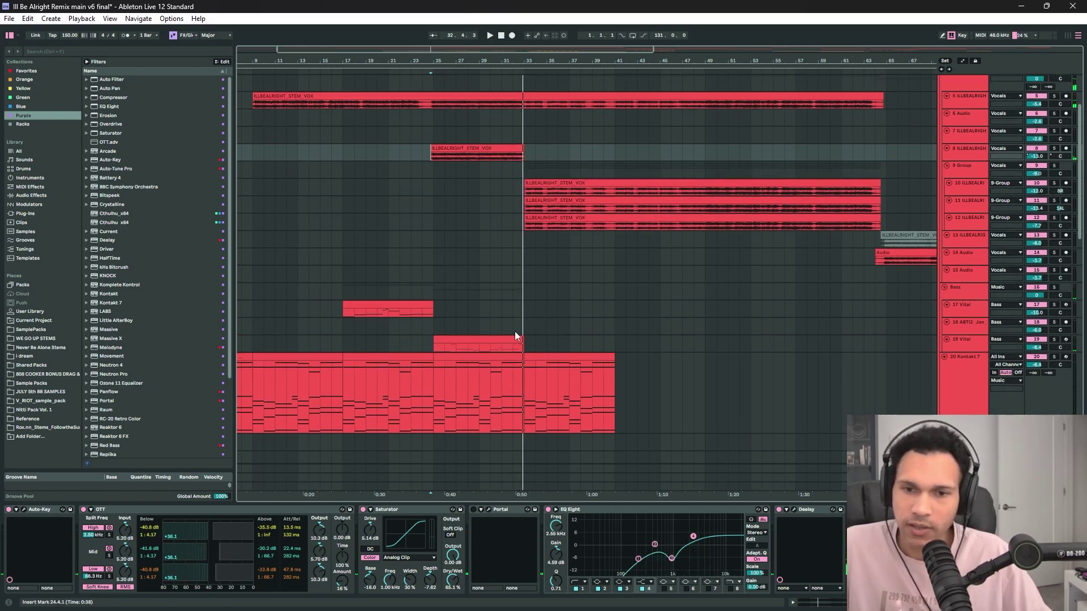
{"action": "left_click", "coordinate": [394, 306]}
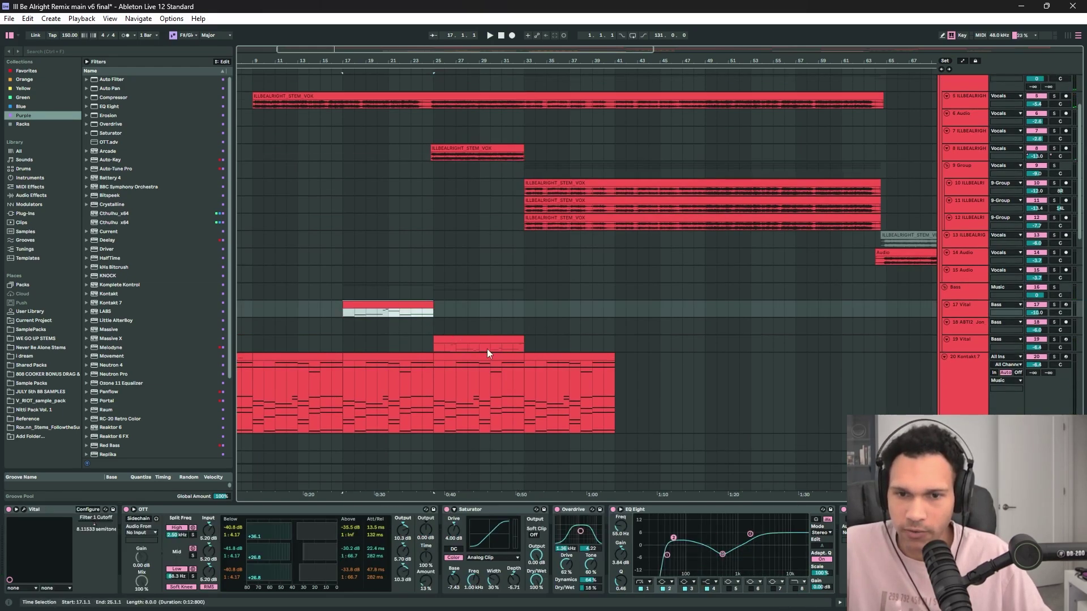
{"action": "left_click", "coordinate": [490, 341]}
{"action": "left_click", "coordinate": [966, 342]}
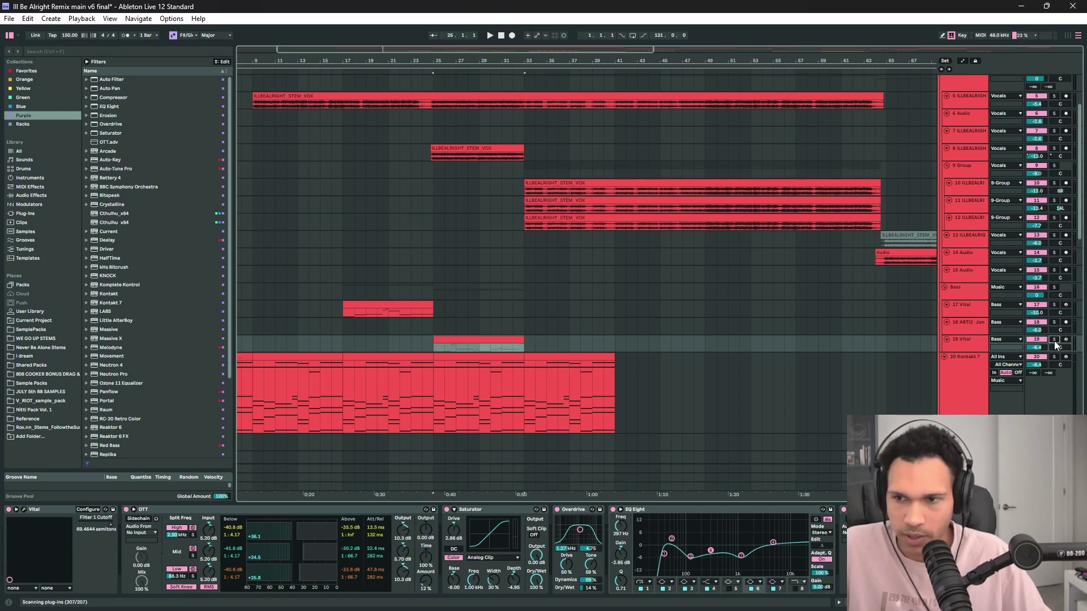
{"action": "left_click", "coordinate": [1054, 340]}
- Open the Vital synth of track 19, review its voice settings, and close it
{"action": "double_click", "coordinate": [469, 340]}
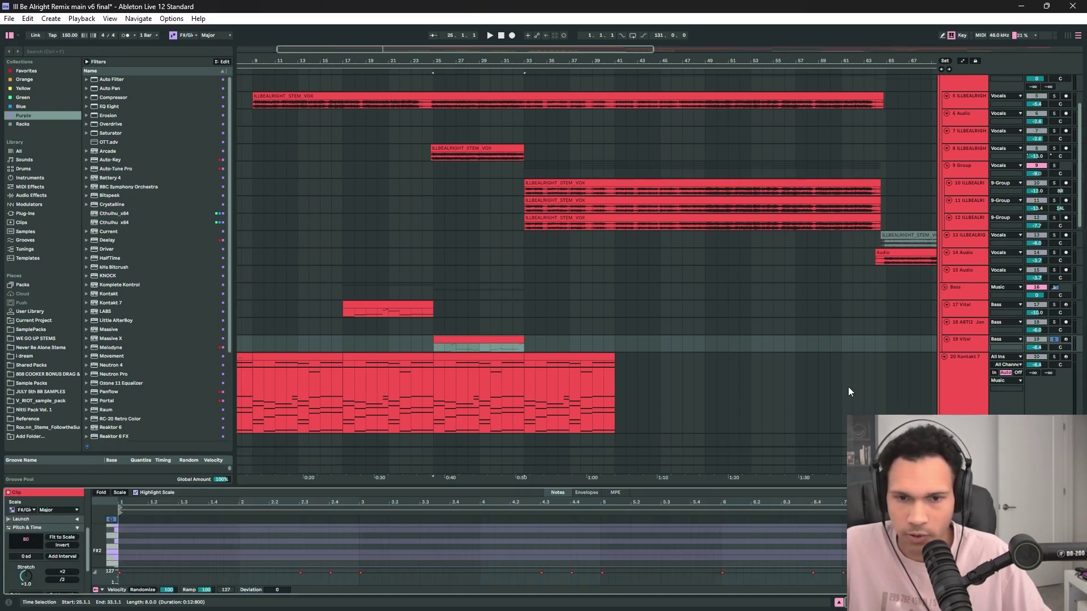
{"action": "double_click", "coordinate": [954, 323]}
{"action": "double_click", "coordinate": [961, 340]}
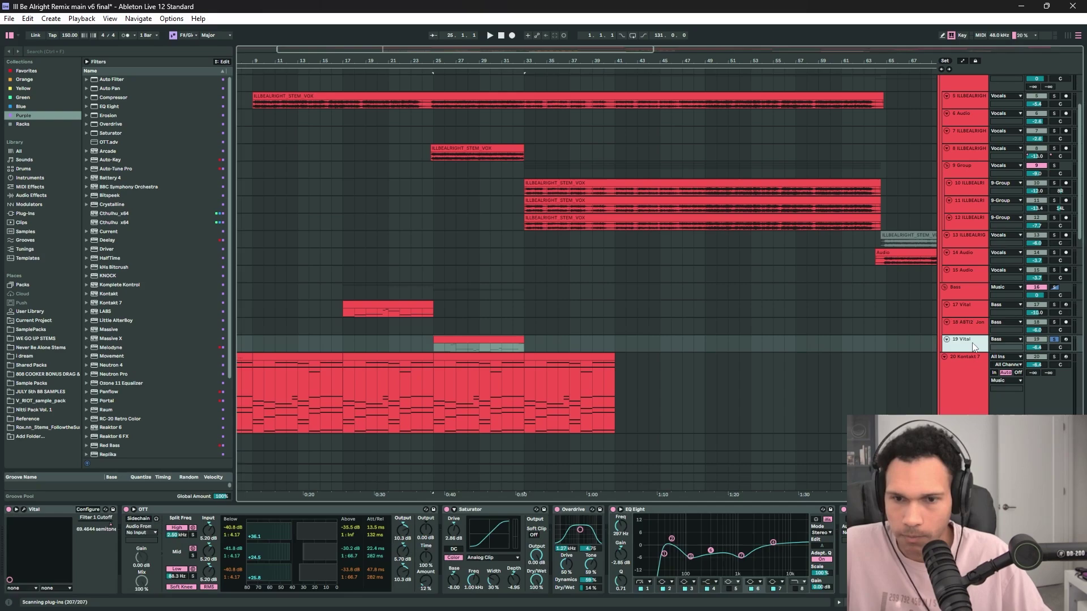
{"action": "left_click", "coordinate": [25, 512]}
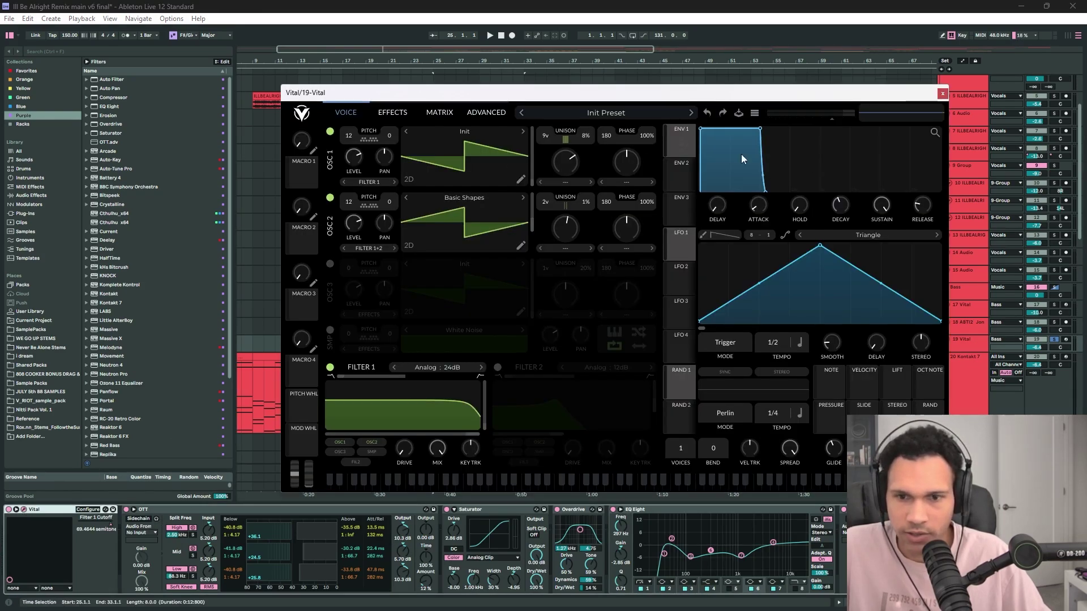
{"action": "left_click", "coordinate": [943, 94]}
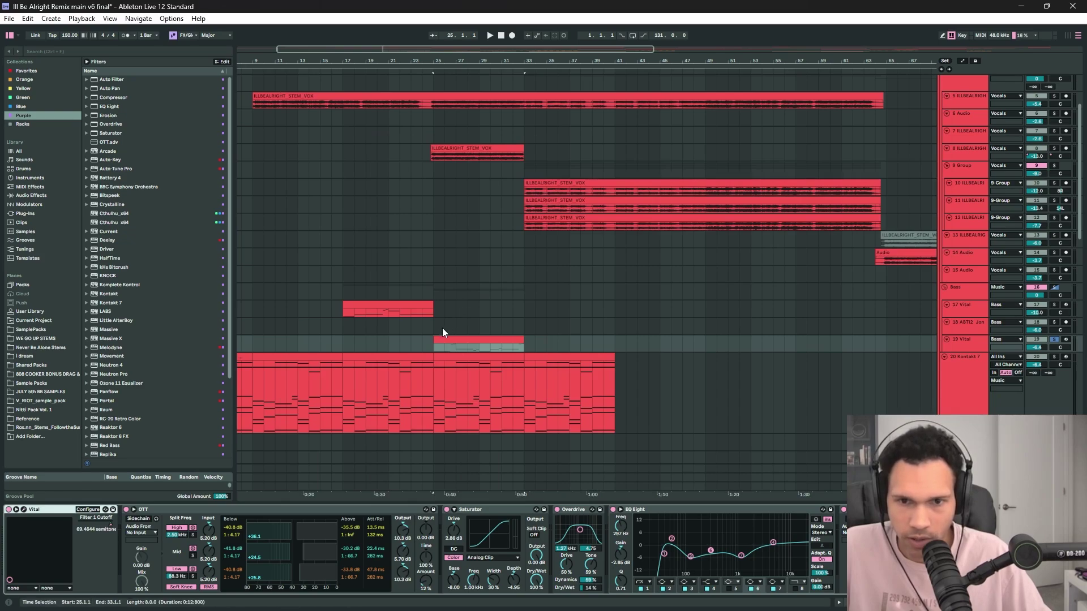
- Play the soloed track 19 bass from bar 25 while comparing its clip with the track 17 bass clip
{"action": "key", "text": "space"}
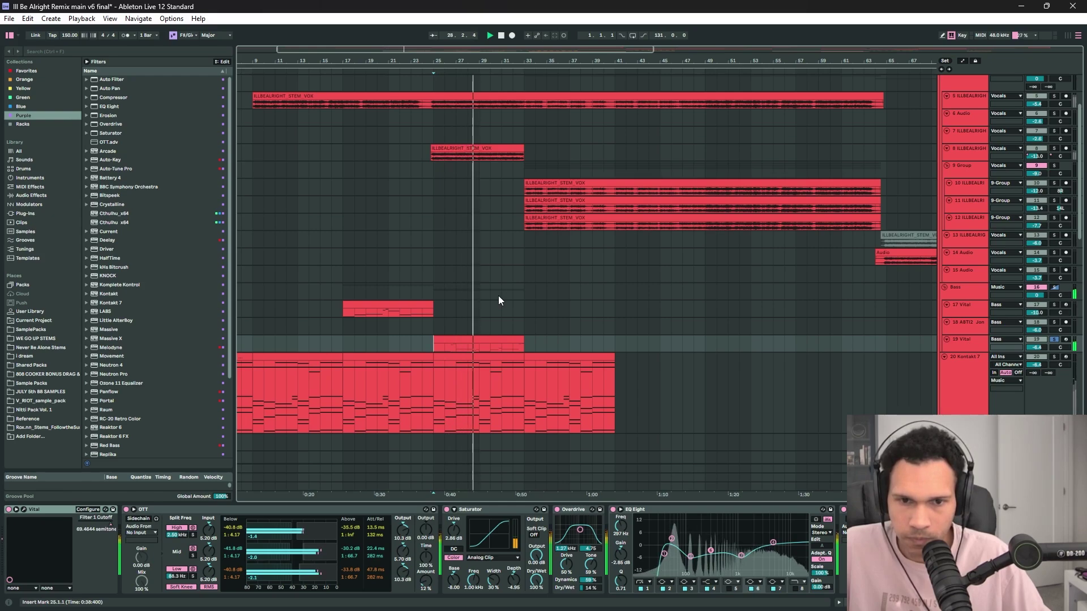
{"action": "scroll", "coordinate": [448, 340], "scroll_direction": "up", "scroll_amount": 2}
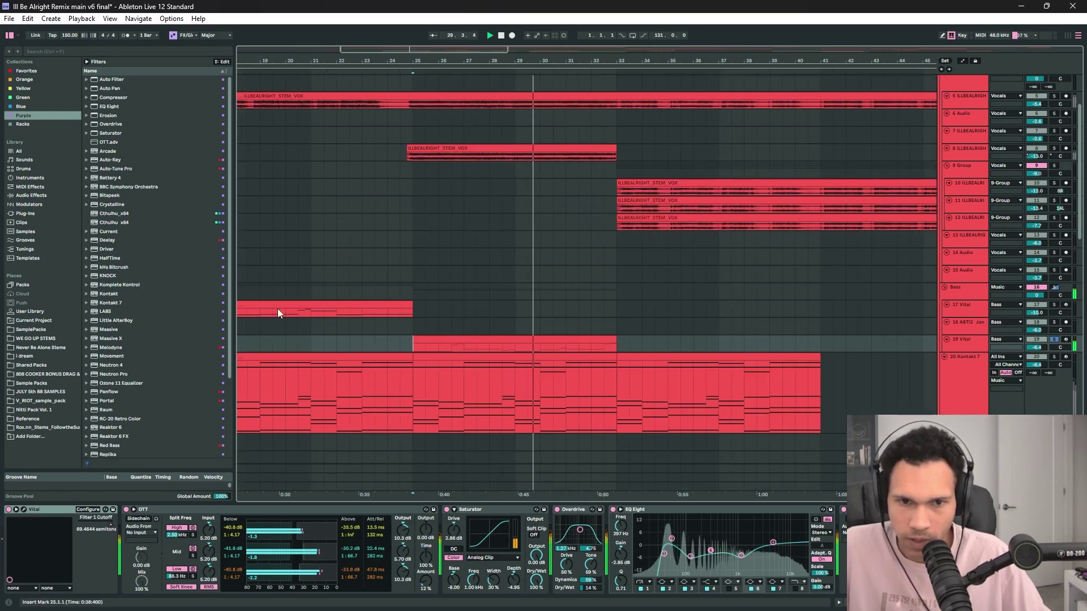
{"action": "scroll", "coordinate": [510, 348], "scroll_direction": "down", "scroll_amount": 3}
{"action": "scroll", "coordinate": [396, 311], "scroll_direction": "up", "scroll_amount": 3}
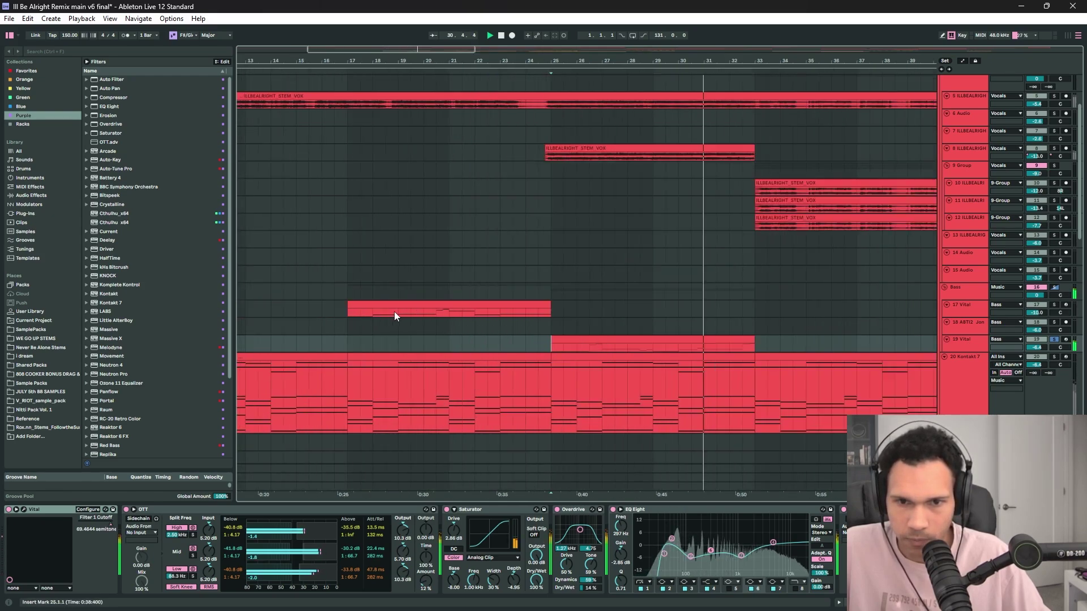
{"action": "scroll", "coordinate": [514, 338], "scroll_direction": "down", "scroll_amount": 3}
{"action": "scroll", "coordinate": [612, 337], "scroll_direction": "up", "scroll_amount": 3}
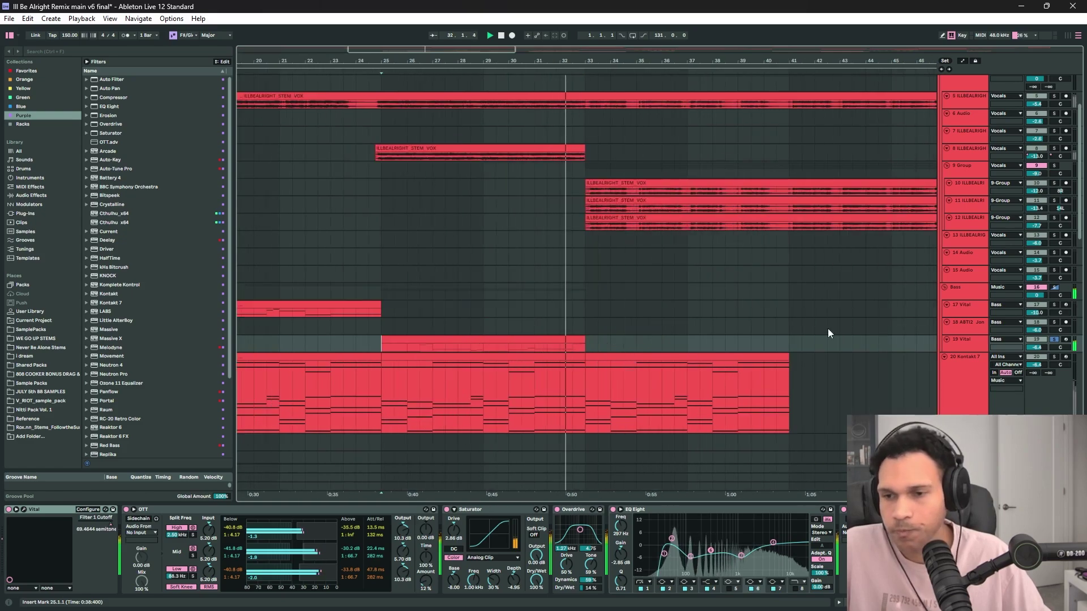
- Solo the layered vocals of track 9 Group in place of the bass and play them from bar 33
{"action": "scroll", "coordinate": [680, 253], "scroll_direction": "down", "scroll_amount": 5}
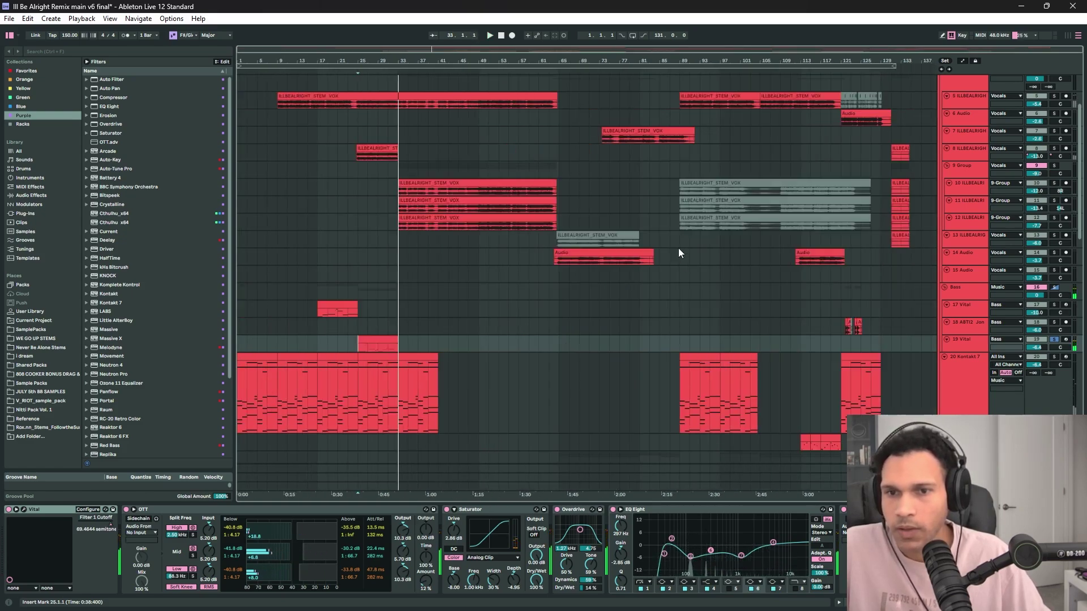
{"action": "scroll", "coordinate": [382, 205], "scroll_direction": "up", "scroll_amount": 4}
{"action": "left_click", "coordinate": [405, 208]}
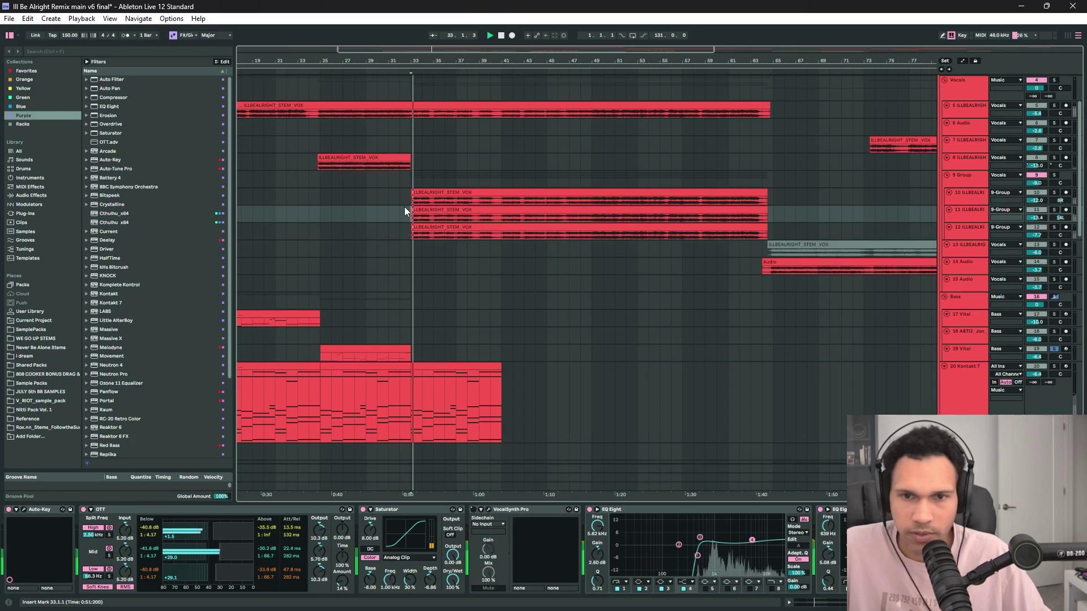
{"action": "scroll", "coordinate": [406, 212], "scroll_direction": "up", "scroll_amount": 2}
{"action": "left_click", "coordinate": [1055, 177]}
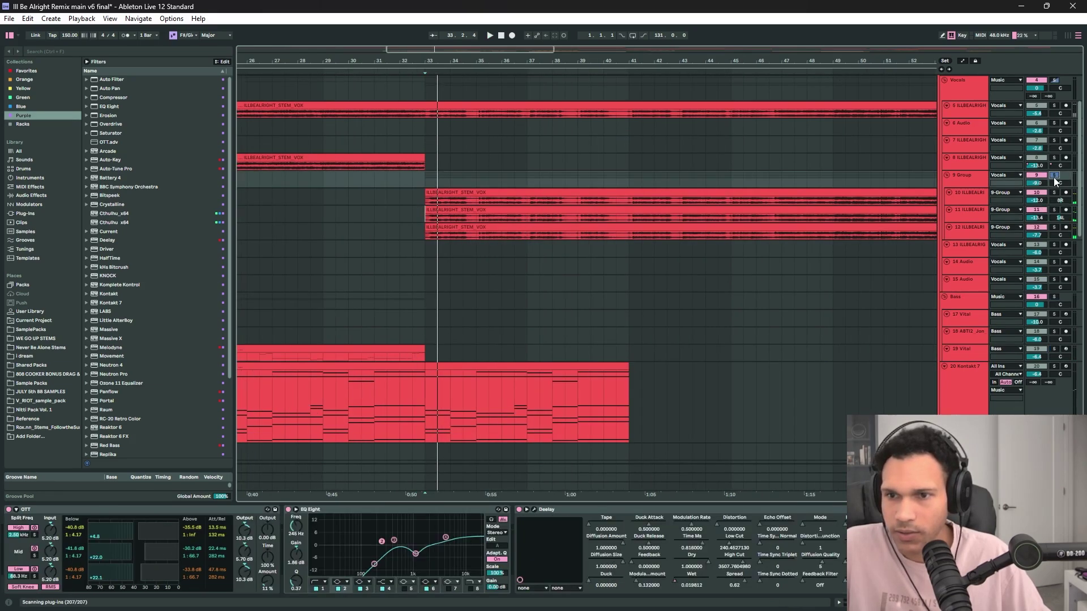
{"action": "key", "text": "space"}
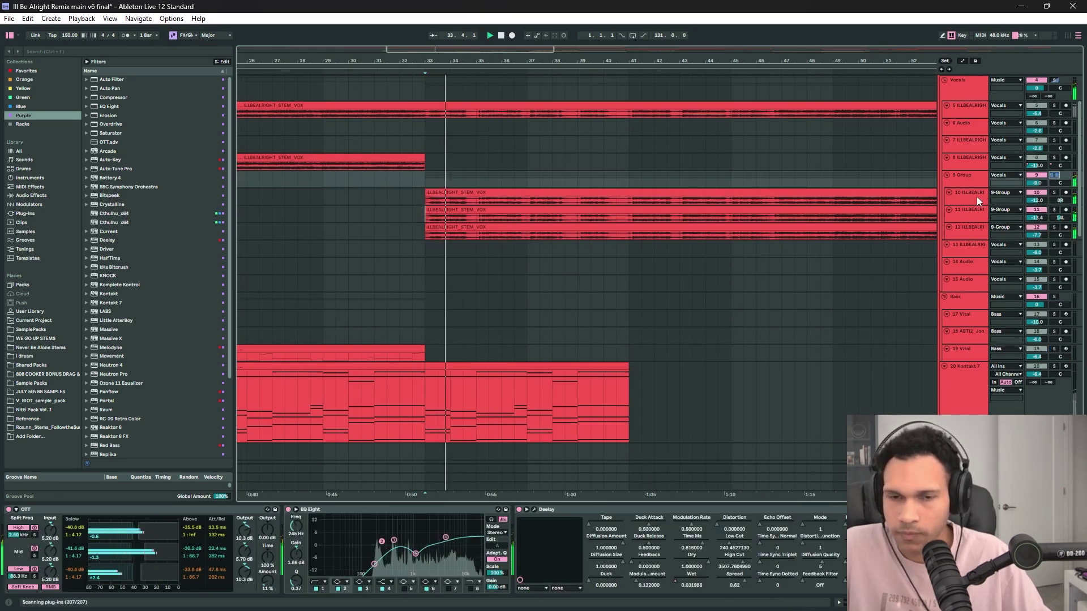
{"action": "scroll", "coordinate": [400, 232], "scroll_direction": "up", "scroll_amount": 2}
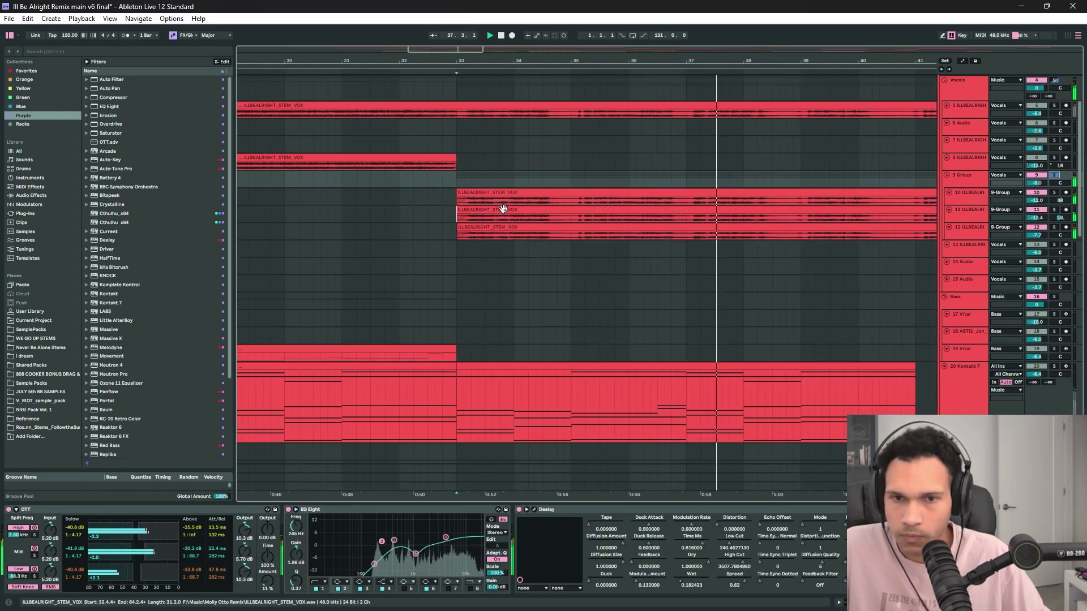
{"action": "left_click", "coordinate": [970, 182]}
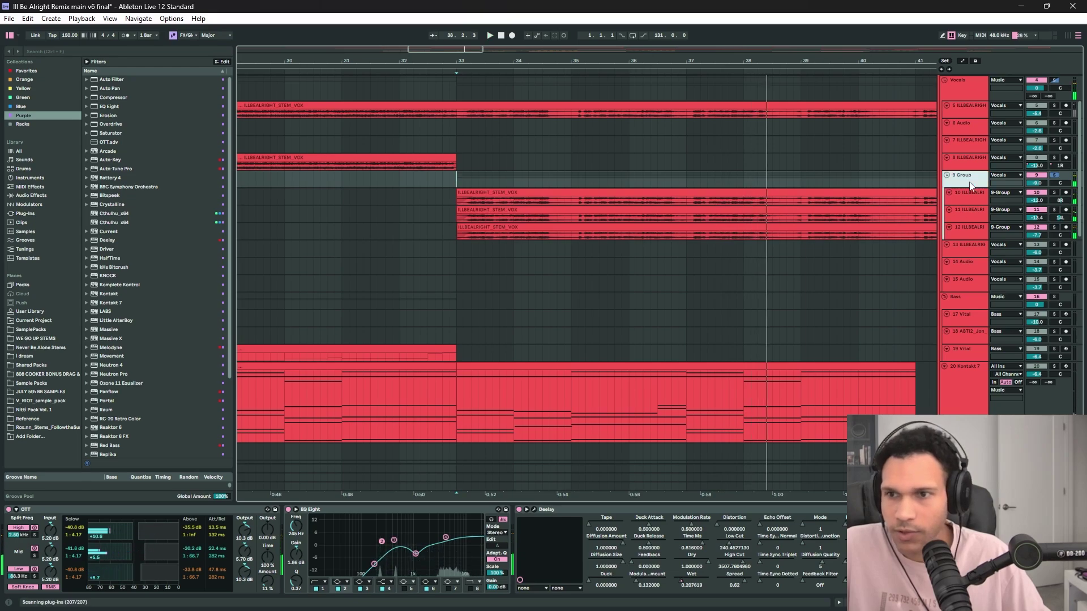
- Solo the main vocal stem on track 5 and play it from bar 33
{"action": "scroll", "coordinate": [767, 153], "scroll_direction": "down", "scroll_amount": 8, "text": "ctrl"}
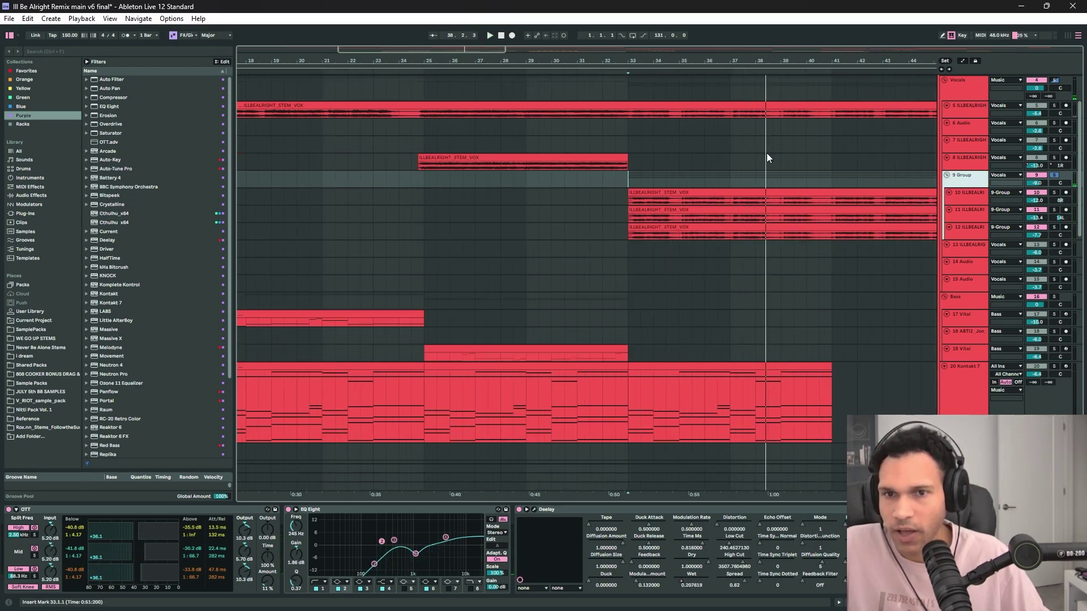
{"action": "left_click", "coordinate": [979, 116]}
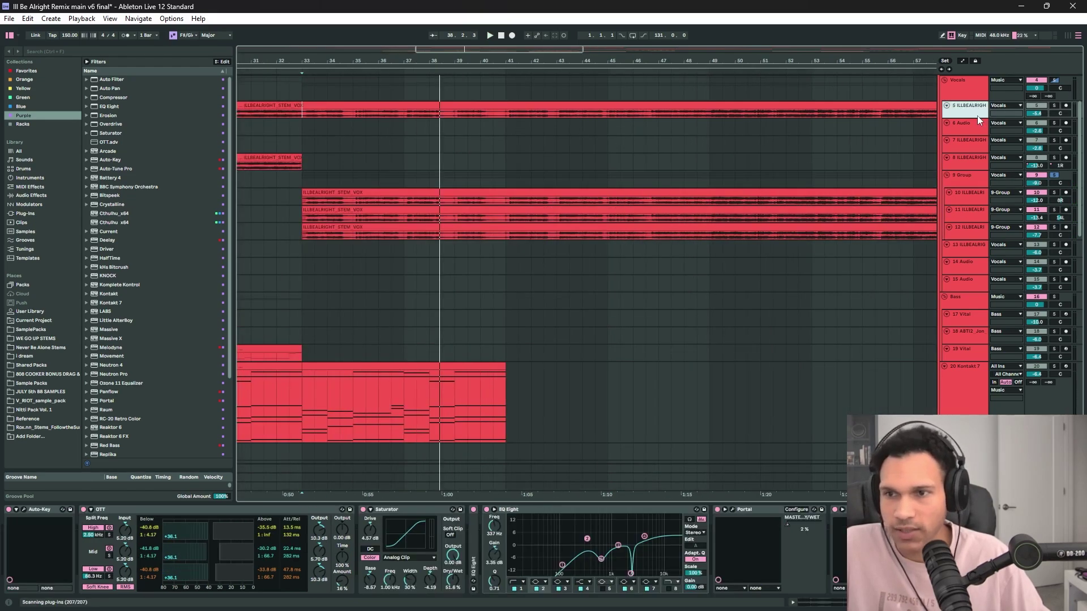
{"action": "left_click", "coordinate": [1054, 106]}
{"action": "left_click", "coordinate": [304, 107]}
{"action": "key", "text": "space"}
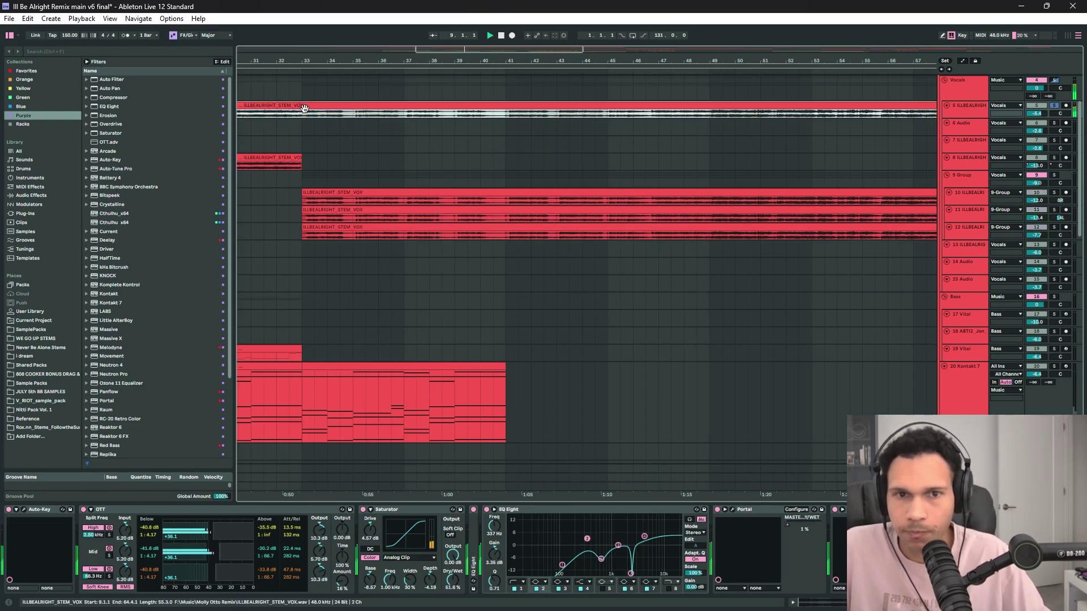
{"action": "left_click", "coordinate": [301, 114]}
{"action": "key", "text": "space"}
{"action": "key", "text": "space"}
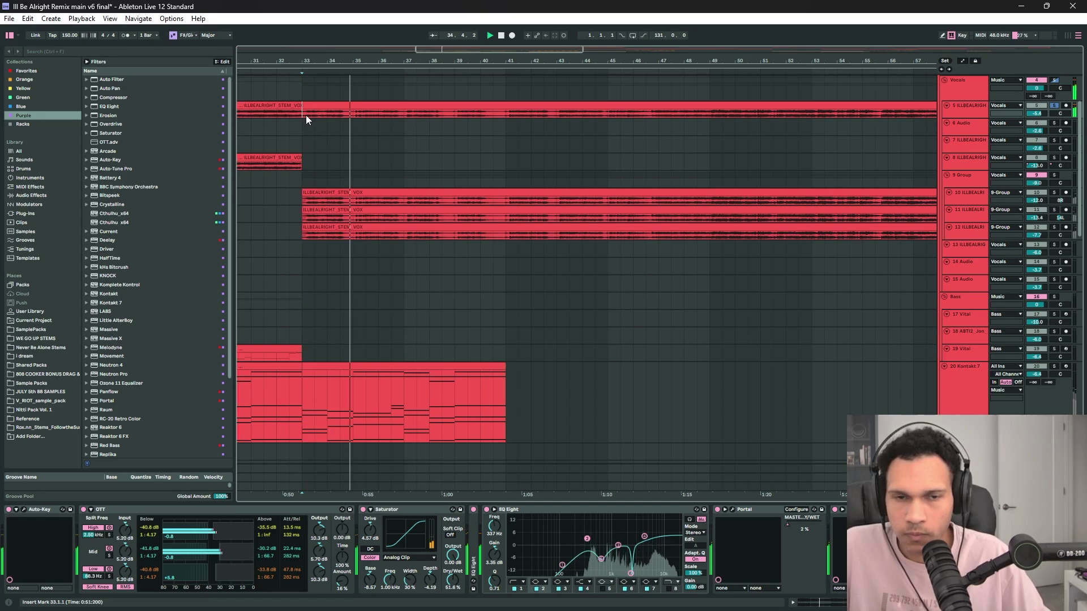
- Review the effect chains of the layered vocal tracks 10, 11 and 12 inside the group
{"action": "left_click", "coordinate": [975, 201]}
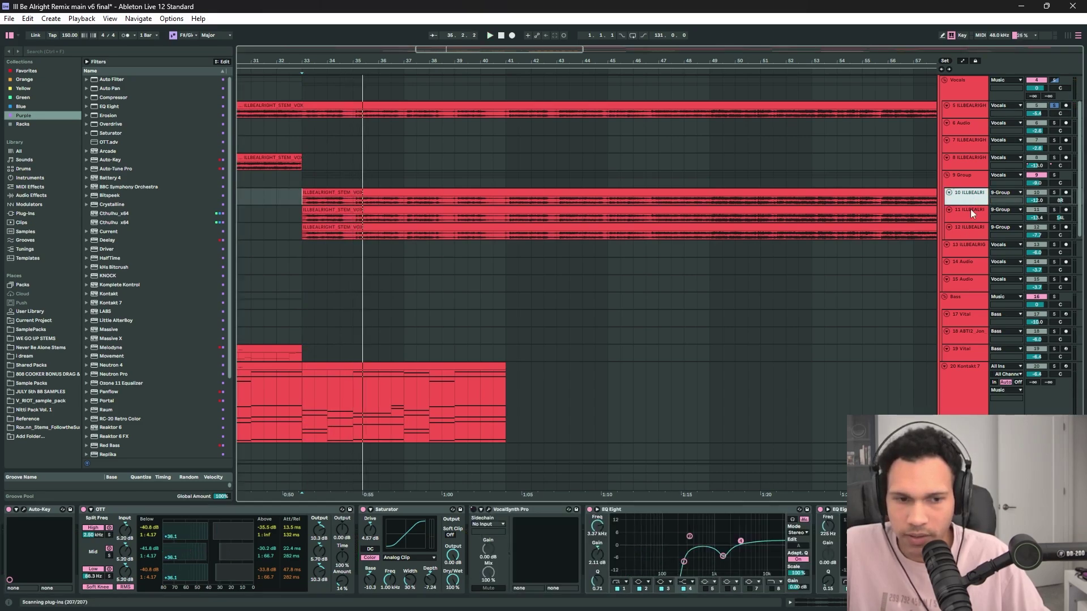
{"action": "scroll", "coordinate": [423, 549], "scroll_direction": "right", "scroll_amount": 4}
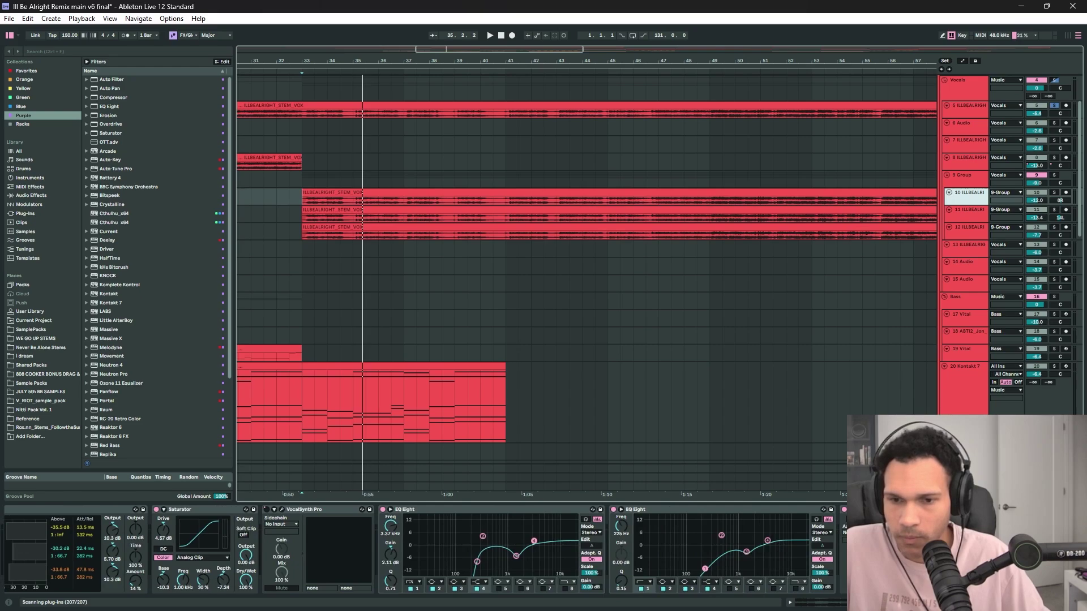
{"action": "scroll", "coordinate": [423, 550], "scroll_direction": "left", "scroll_amount": 4}
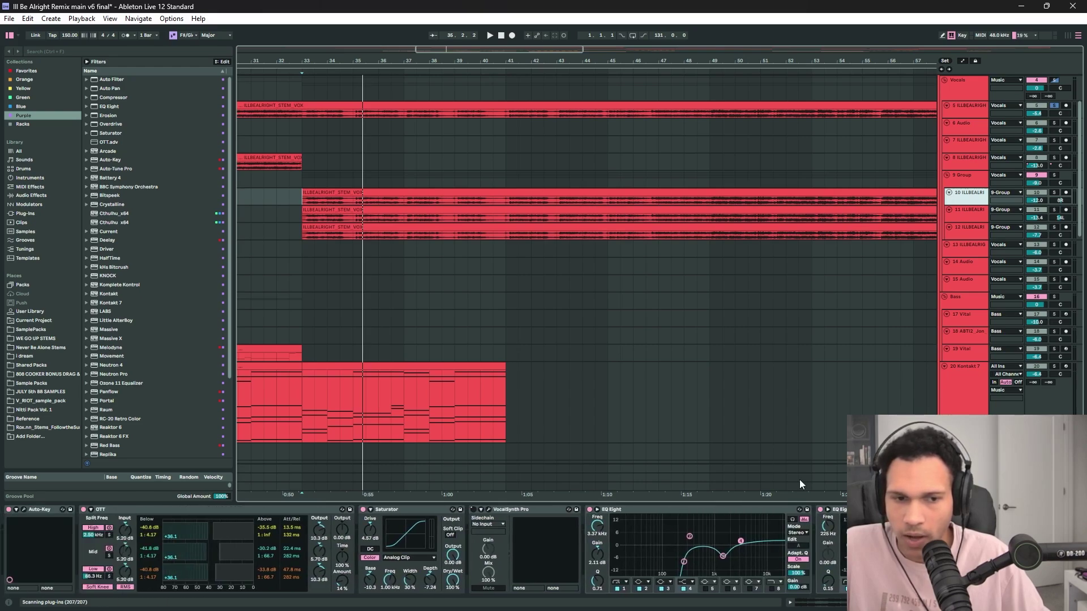
{"action": "left_click", "coordinate": [959, 209]}
{"action": "left_click", "coordinate": [972, 236]}
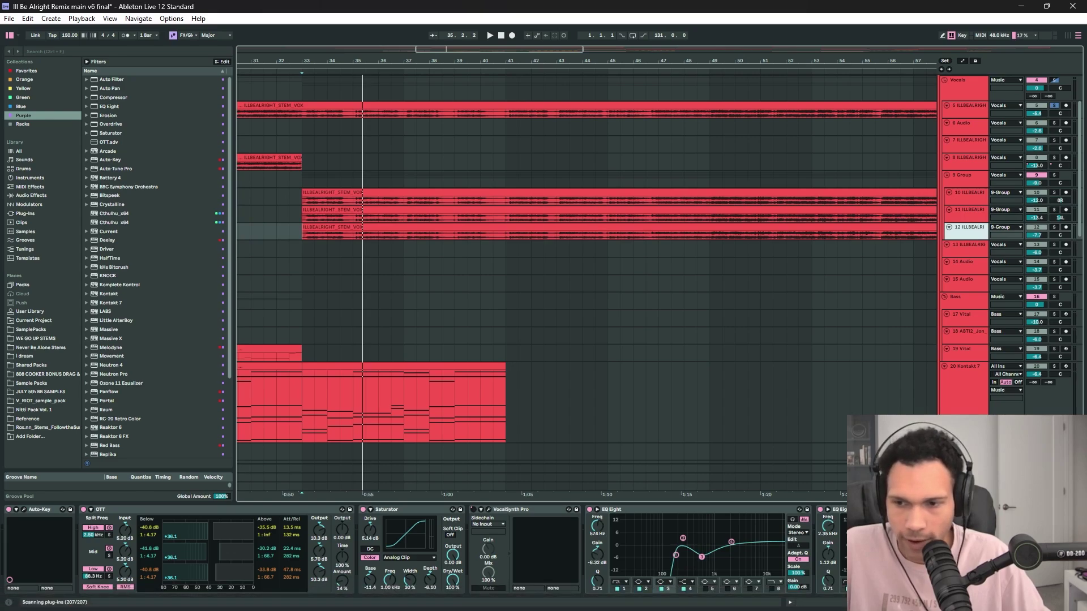
{"action": "scroll", "coordinate": [423, 549], "scroll_direction": "right", "scroll_amount": 4}
{"action": "scroll", "coordinate": [424, 550], "scroll_direction": "left", "scroll_amount": 4}
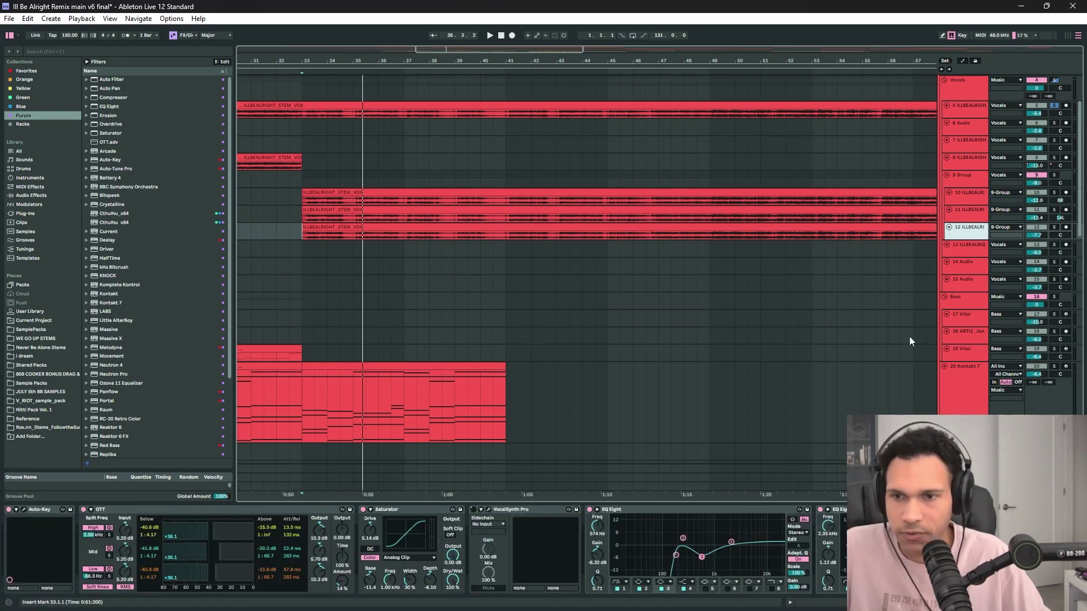
- Compare the pitch, formant and envelope settings of the layered vocal clips on tracks 10, 11 and 12
{"action": "left_click", "coordinate": [764, 196]}
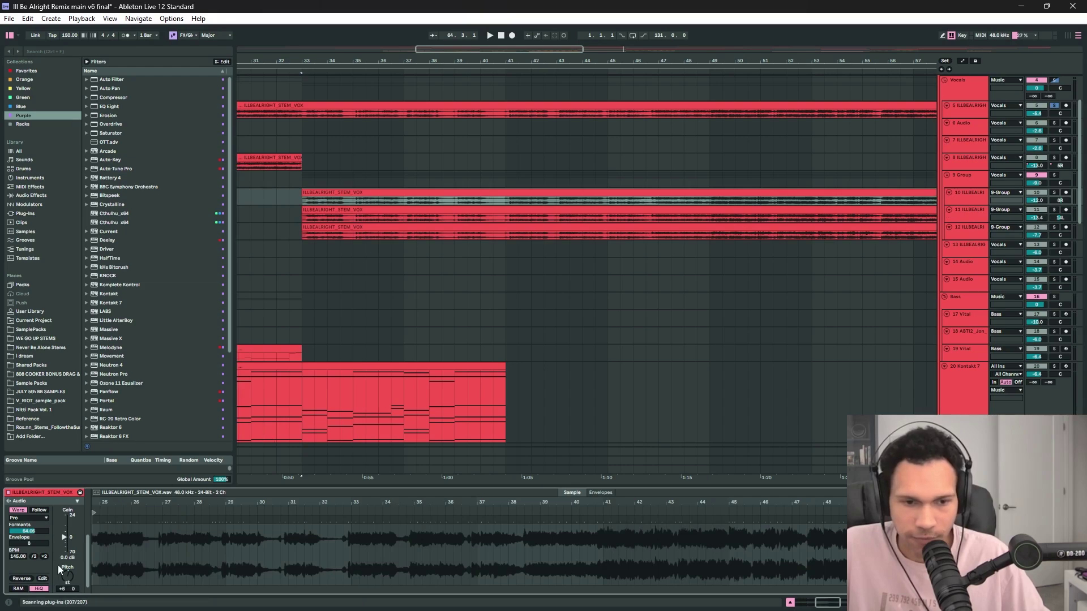
{"action": "left_click", "coordinate": [511, 215]}
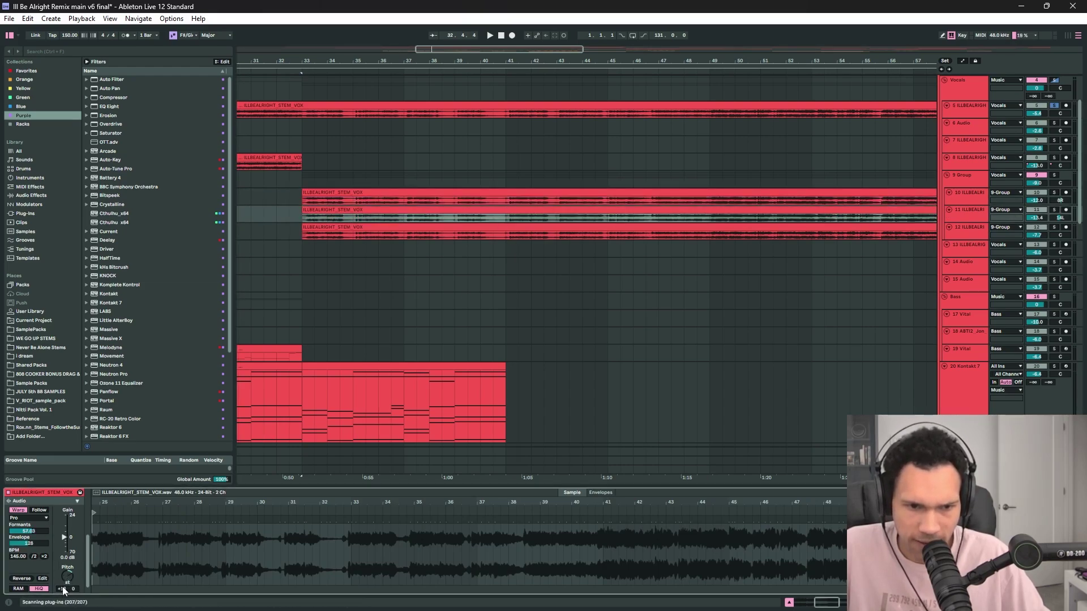
{"action": "left_click", "coordinate": [340, 231]}
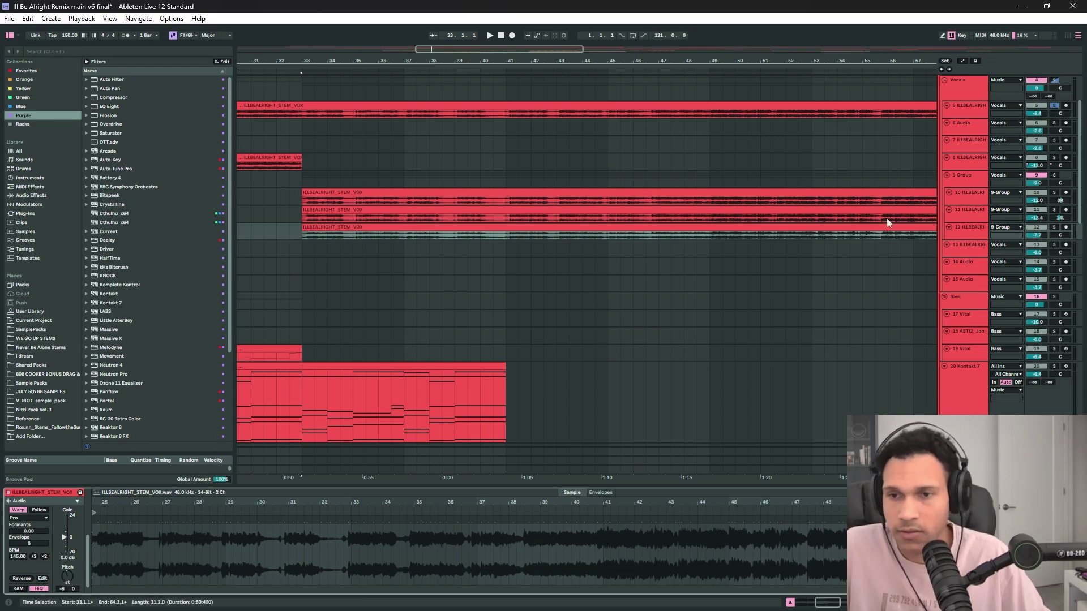
- Solo track 9 Group and examine how the waveforms of its three layered vocal clips align at bar 33
{"action": "left_click", "coordinate": [1053, 176]}
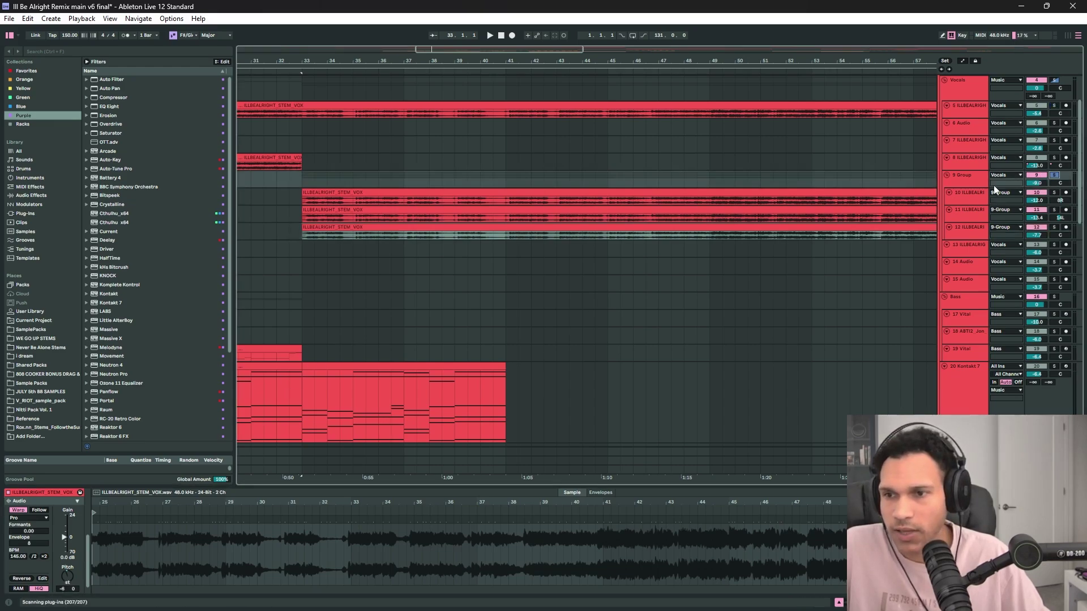
{"action": "left_click", "coordinate": [309, 217]}
{"action": "scroll", "coordinate": [311, 220], "scroll_direction": "up", "scroll_amount": 6}
{"action": "scroll", "coordinate": [511, 219], "scroll_direction": "up", "scroll_amount": 5}
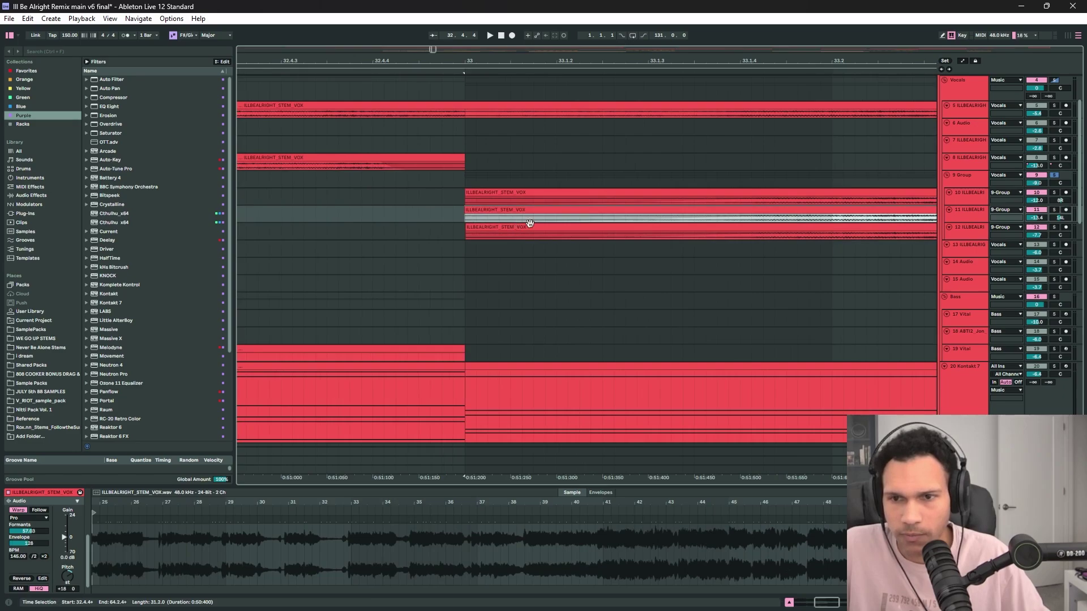
{"action": "scroll", "coordinate": [529, 222], "scroll_direction": "down", "scroll_amount": 3}
{"action": "scroll", "coordinate": [572, 223], "scroll_direction": "up", "scroll_amount": 5}
{"action": "left_click", "coordinate": [521, 237]}
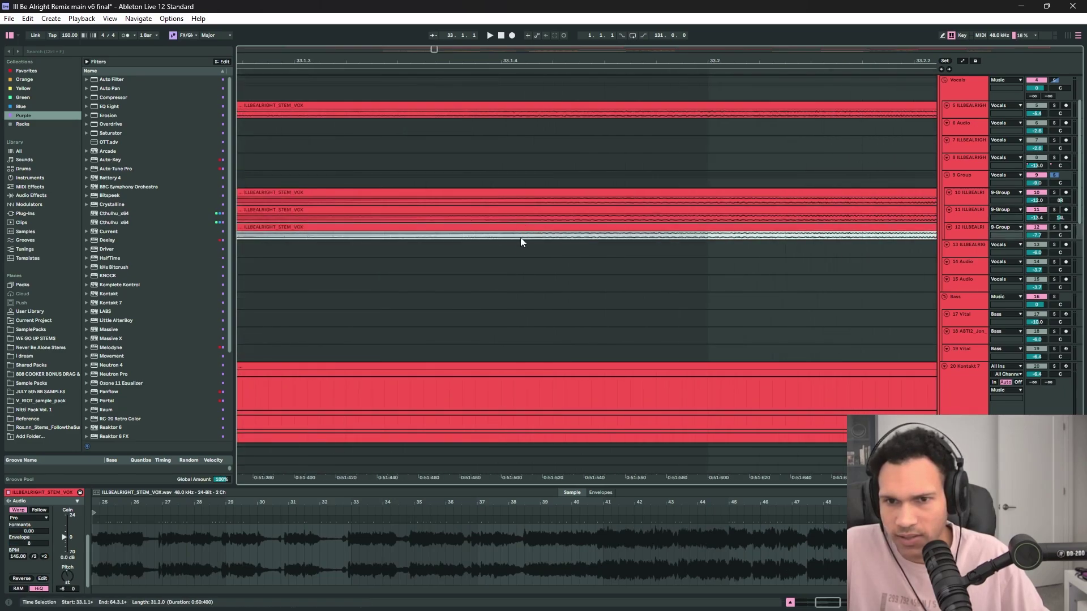
{"action": "scroll", "coordinate": [517, 240], "scroll_direction": "up", "scroll_amount": 4}
{"action": "scroll", "coordinate": [557, 236], "scroll_direction": "down", "scroll_amount": 4}
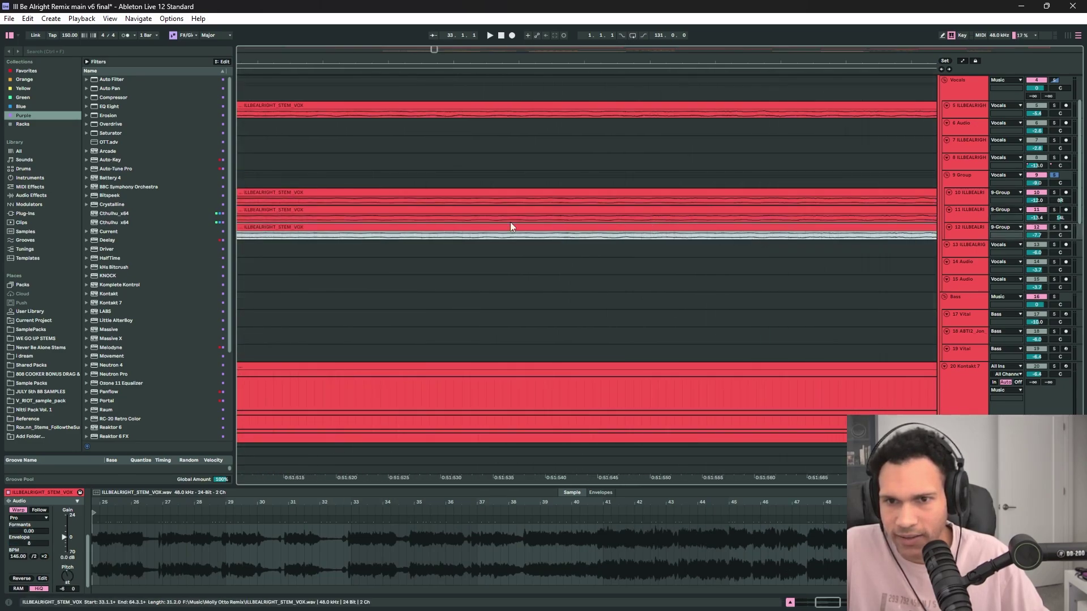
{"action": "scroll", "coordinate": [540, 221], "scroll_direction": "down", "scroll_amount": 5}
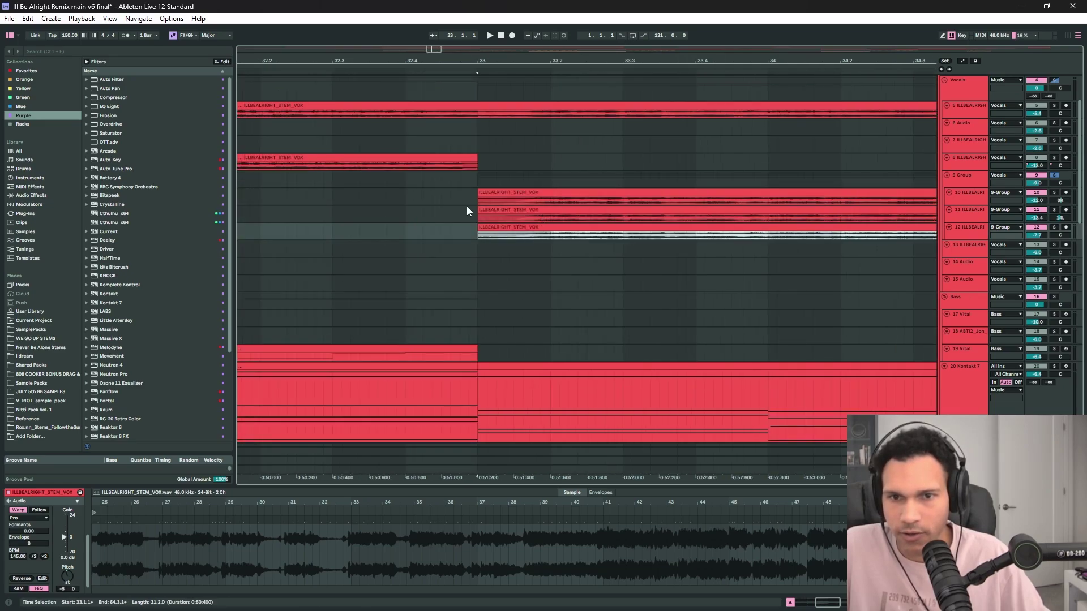
{"action": "scroll", "coordinate": [471, 207], "scroll_direction": "down", "scroll_amount": 3}
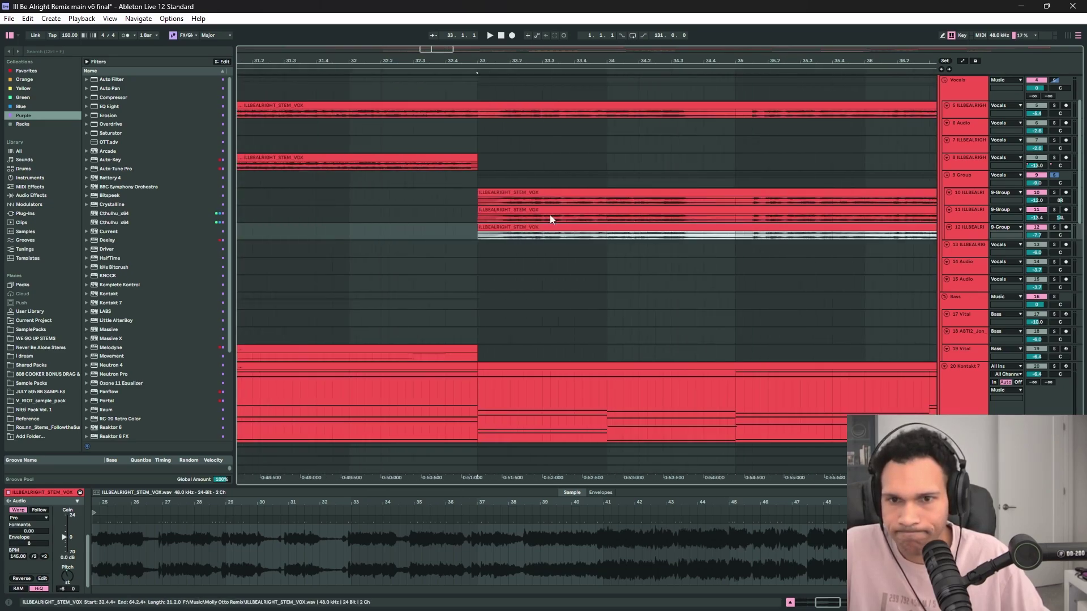
- Compare the waveform timing of the layered vocals against the main vocal stem around bar 35 and back at bar 33
{"action": "scroll", "coordinate": [549, 215], "scroll_direction": "down", "scroll_amount": 1}
{"action": "scroll", "coordinate": [673, 210], "scroll_direction": "up", "scroll_amount": 5}
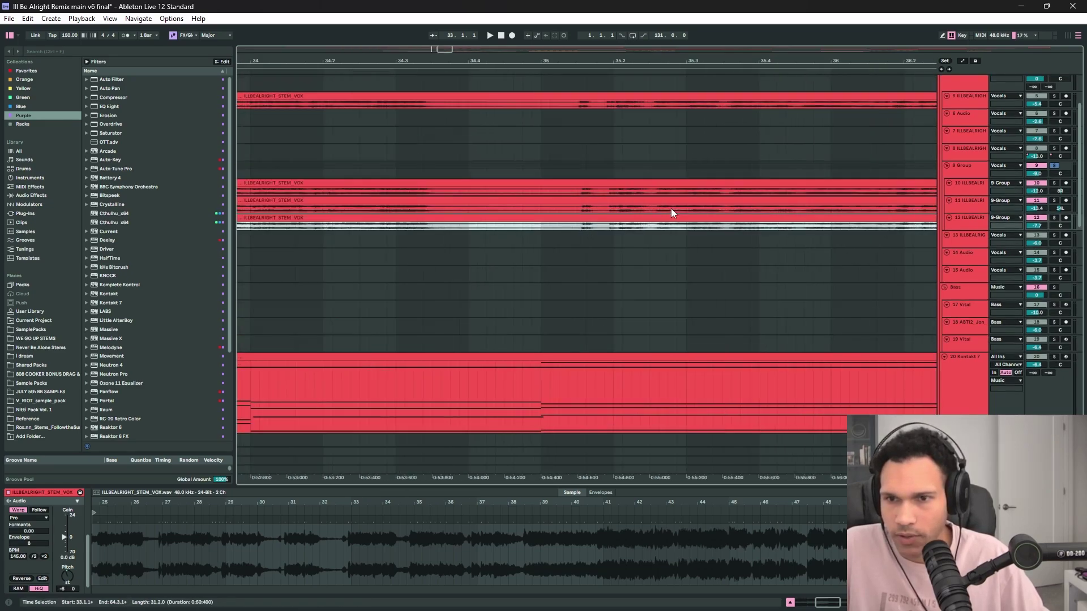
{"action": "scroll", "coordinate": [583, 206], "scroll_direction": "up", "scroll_amount": 10}
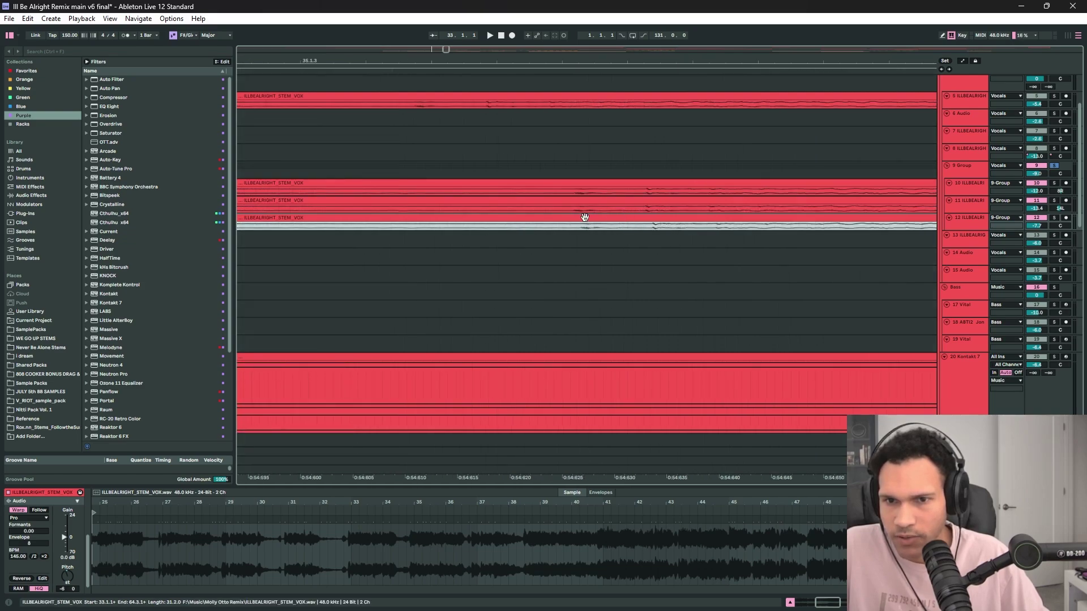
{"action": "scroll", "coordinate": [583, 221], "scroll_direction": "up", "scroll_amount": 3}
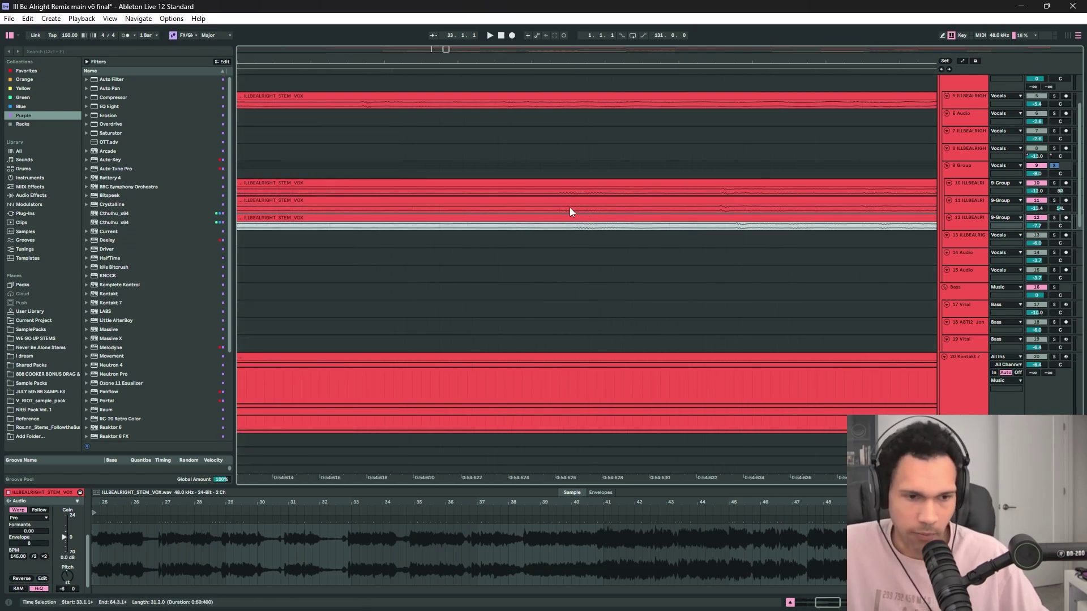
{"action": "scroll", "coordinate": [570, 212], "scroll_direction": "down", "scroll_amount": 15}
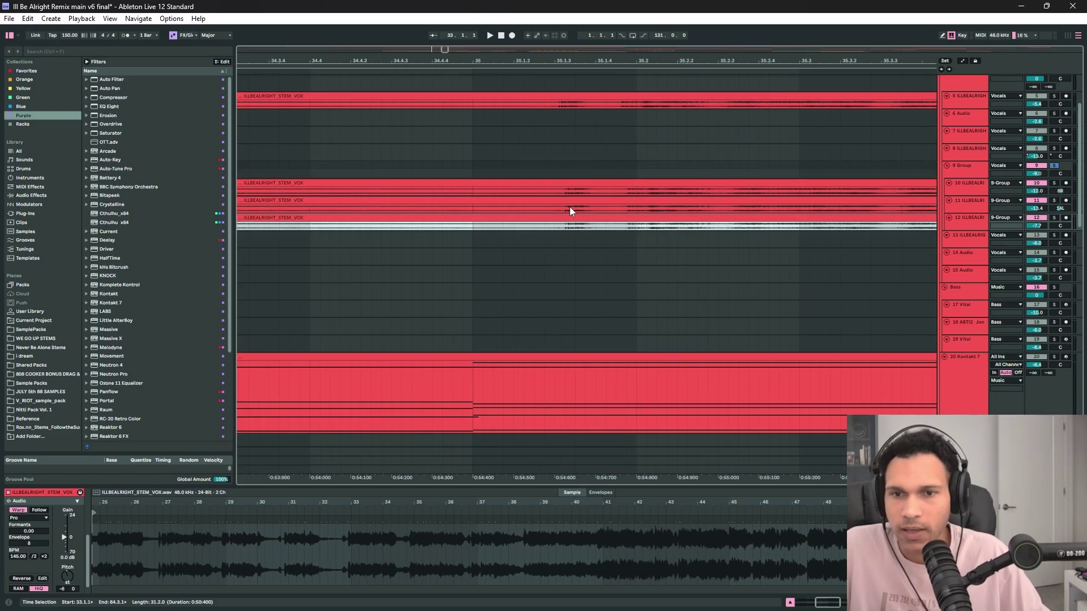
{"action": "scroll", "coordinate": [297, 203], "scroll_direction": "up", "scroll_amount": 3}
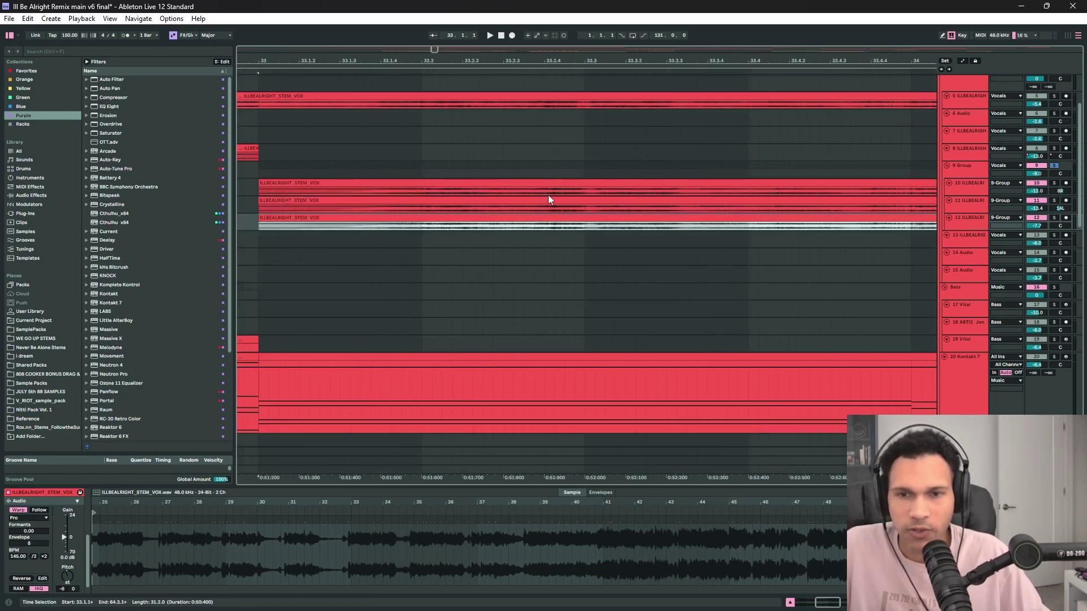
{"action": "scroll", "coordinate": [549, 196], "scroll_direction": "up", "scroll_amount": 6}
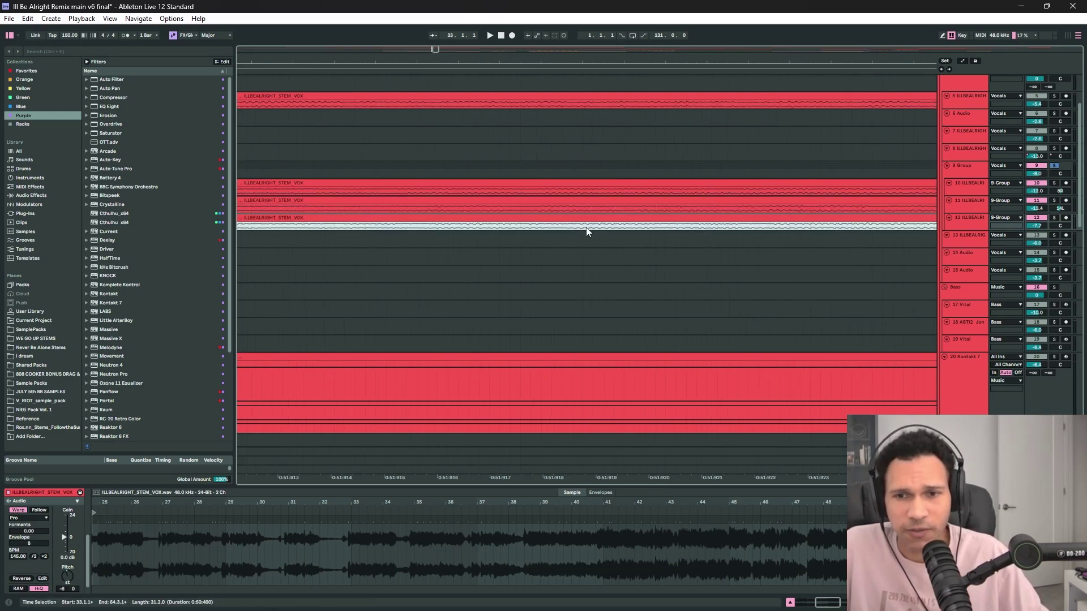
{"action": "scroll", "coordinate": [586, 226], "scroll_direction": "down", "scroll_amount": 3}
{"action": "scroll", "coordinate": [585, 230], "scroll_direction": "down", "scroll_amount": 5}
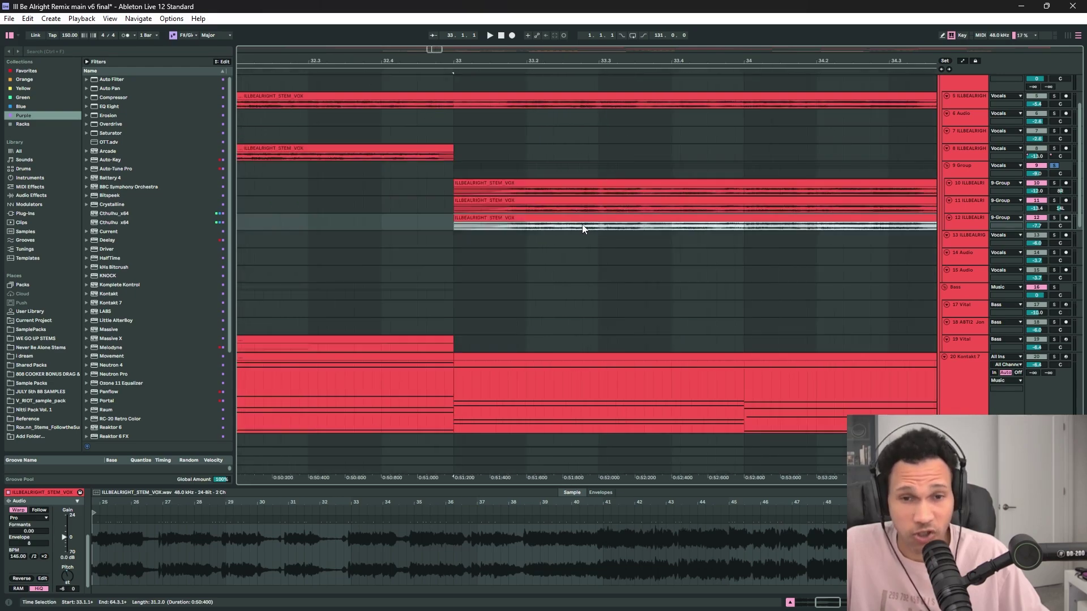
- Play the soloed track 9 Group from bar 33, add the track 5 main vocal to the solo and stop playback
{"action": "left_click", "coordinate": [1051, 169]}
{"action": "key", "text": "space"}
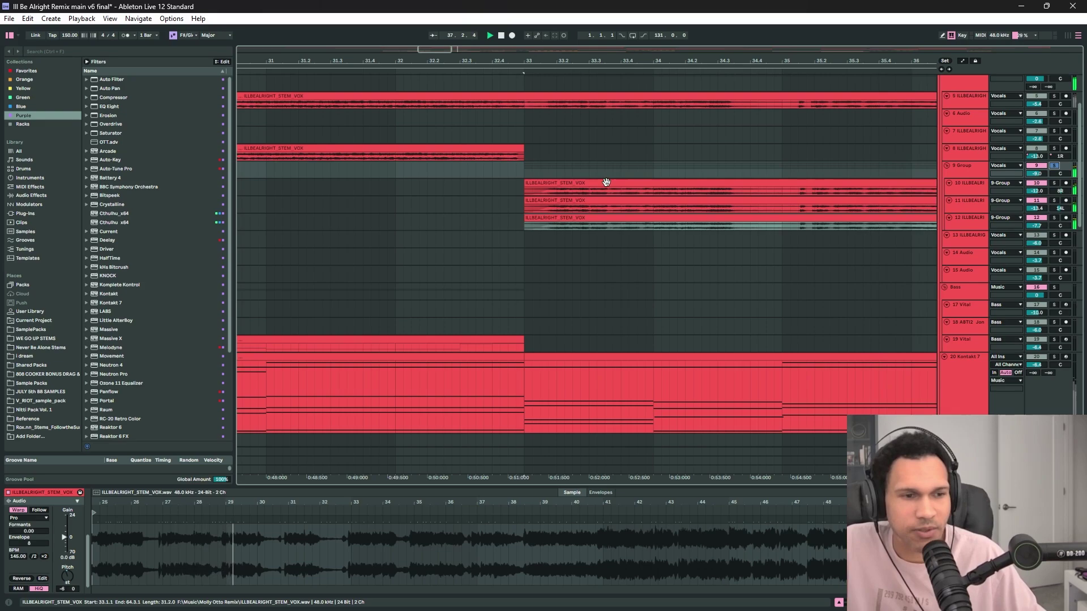
{"action": "scroll", "coordinate": [602, 180], "scroll_direction": "down", "scroll_amount": 8}
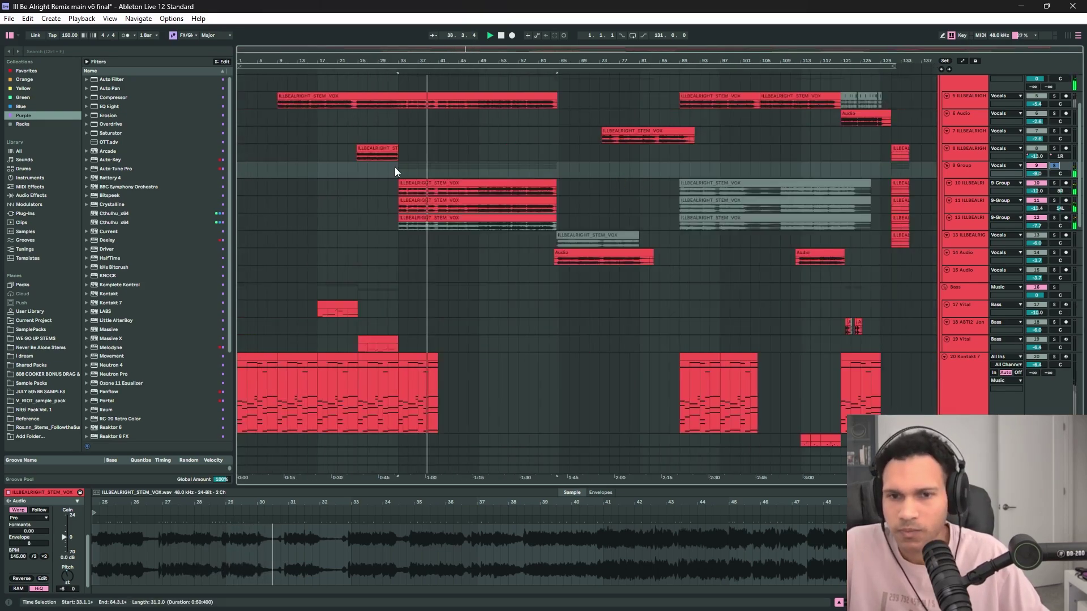
{"action": "scroll", "coordinate": [396, 167], "scroll_direction": "up", "scroll_amount": 2}
{"action": "scroll", "coordinate": [902, 112], "scroll_direction": "up", "scroll_amount": 1}
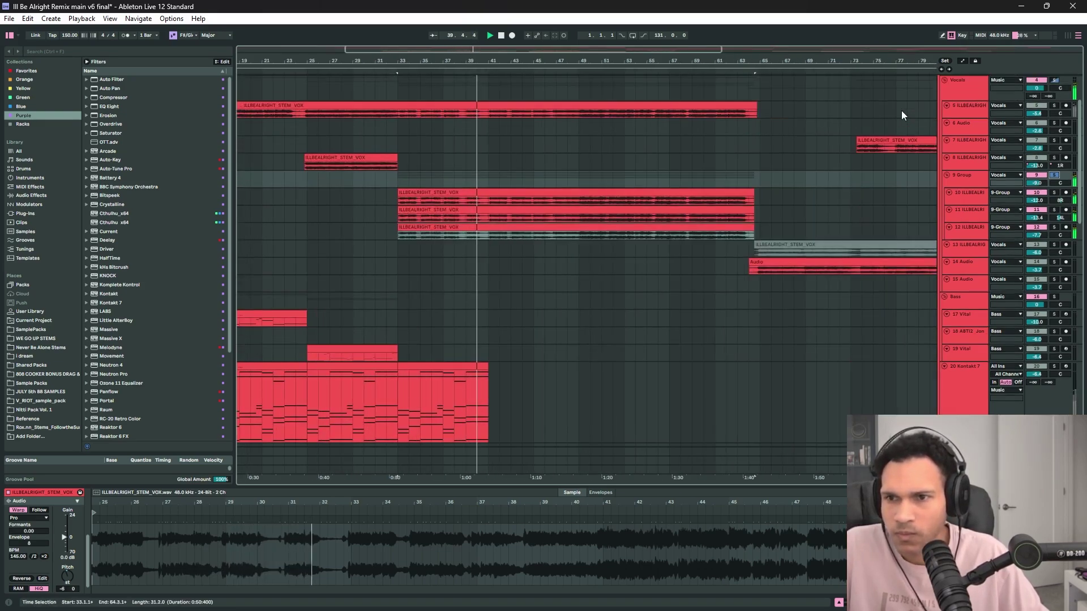
{"action": "left_click", "coordinate": [1054, 106]}
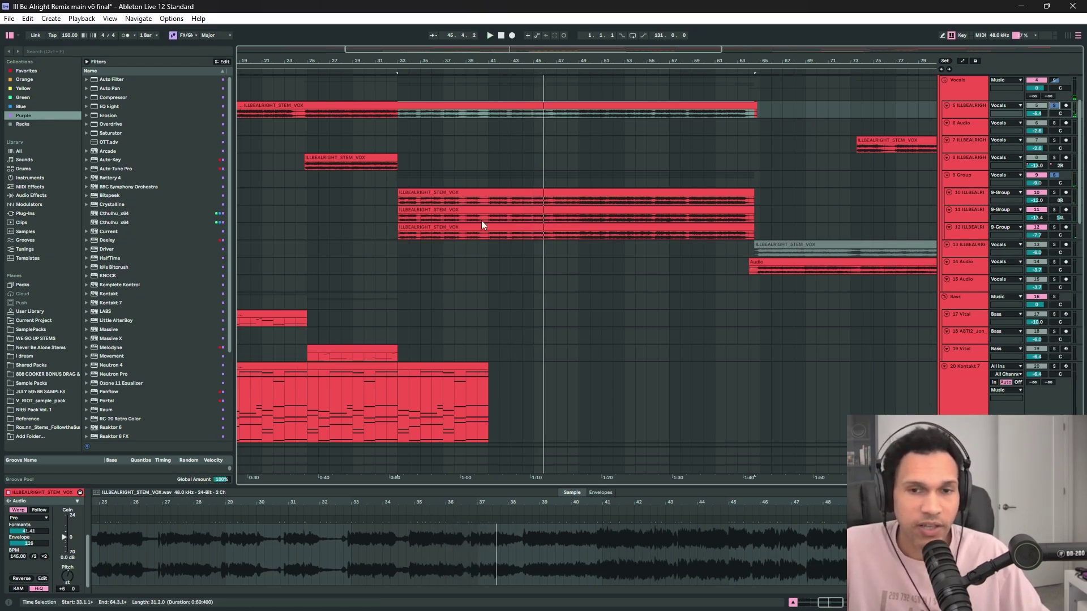
{"action": "key", "text": "space"}
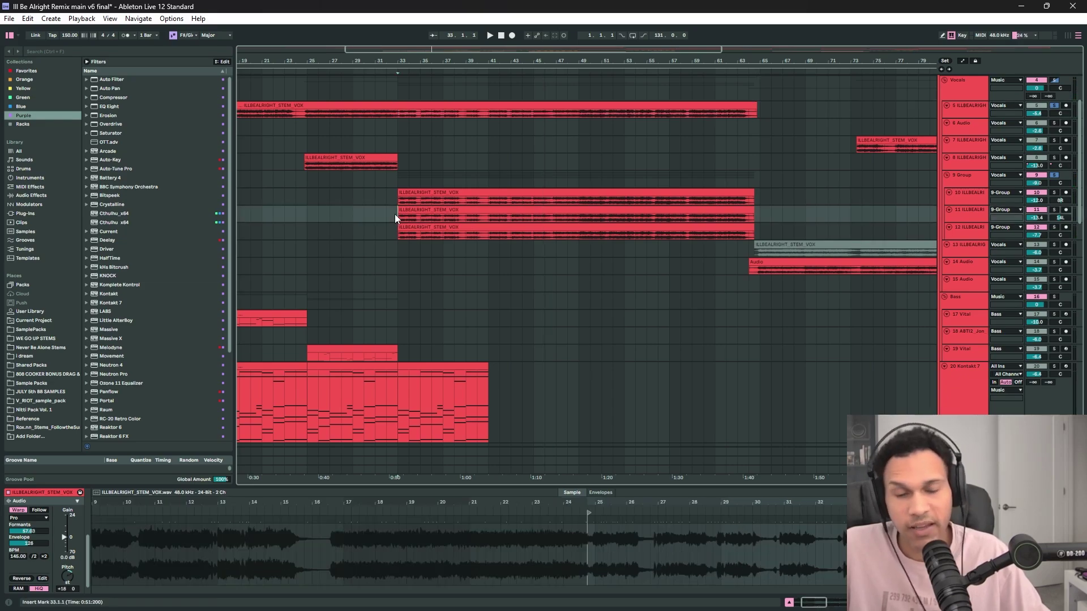
- Play the full mix without solos from bar 41, skipping ahead to bars 48 and 51
{"action": "left_click", "coordinate": [398, 179]}
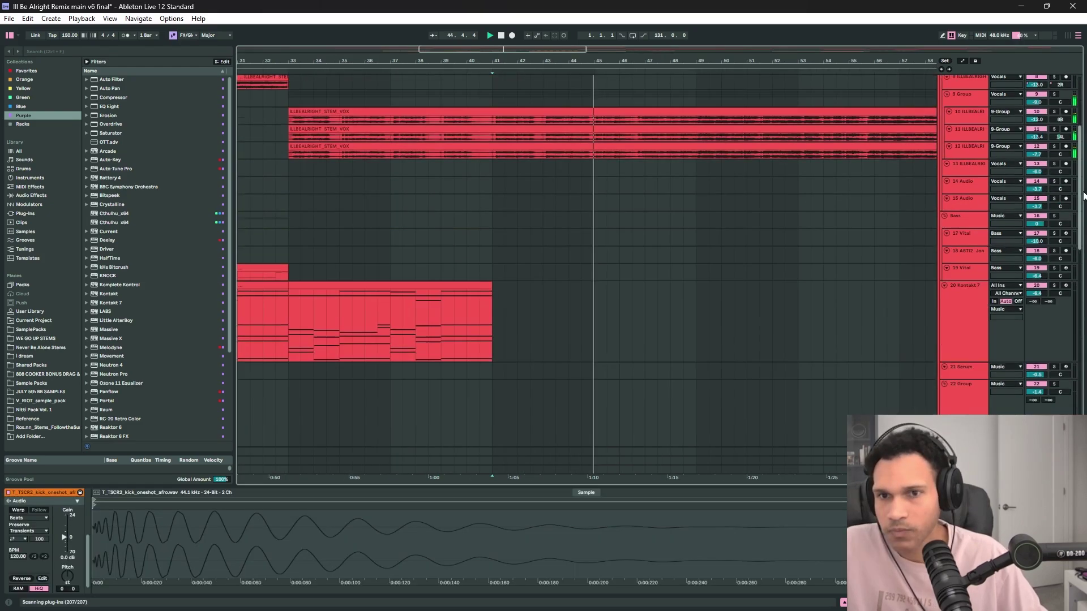
{"action": "scroll", "coordinate": [772, 219], "scroll_direction": "up", "scroll_amount": 2}
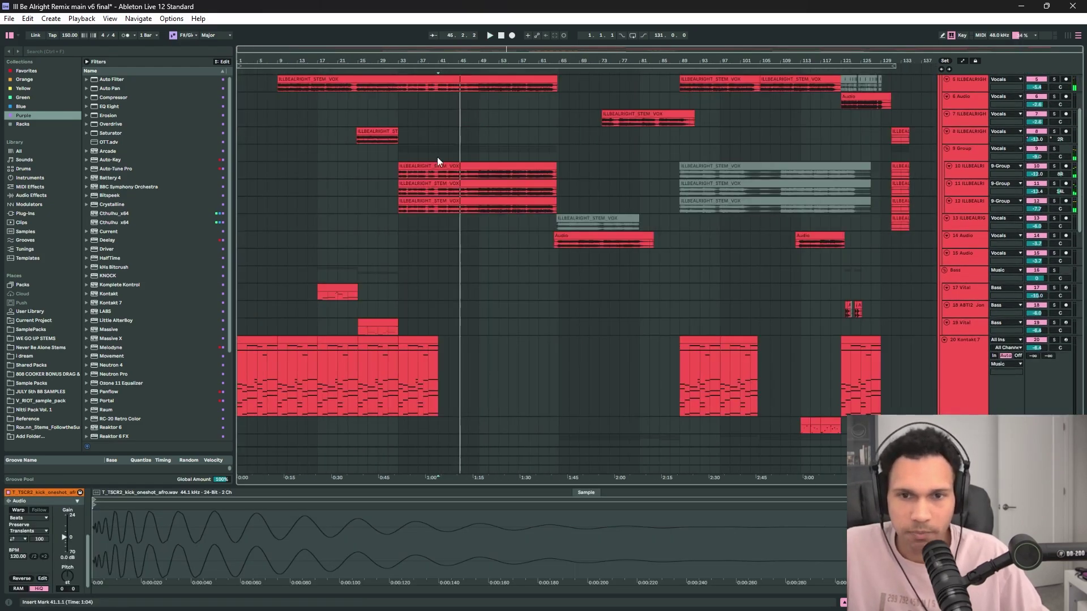
{"action": "scroll", "coordinate": [437, 158], "scroll_direction": "up", "scroll_amount": 5}
{"action": "scroll", "coordinate": [514, 159], "scroll_direction": "down", "scroll_amount": 2}
{"action": "left_click", "coordinate": [561, 154]}
{"action": "key", "text": "space"}
{"action": "scroll", "coordinate": [561, 159], "scroll_direction": "down", "scroll_amount": 3}
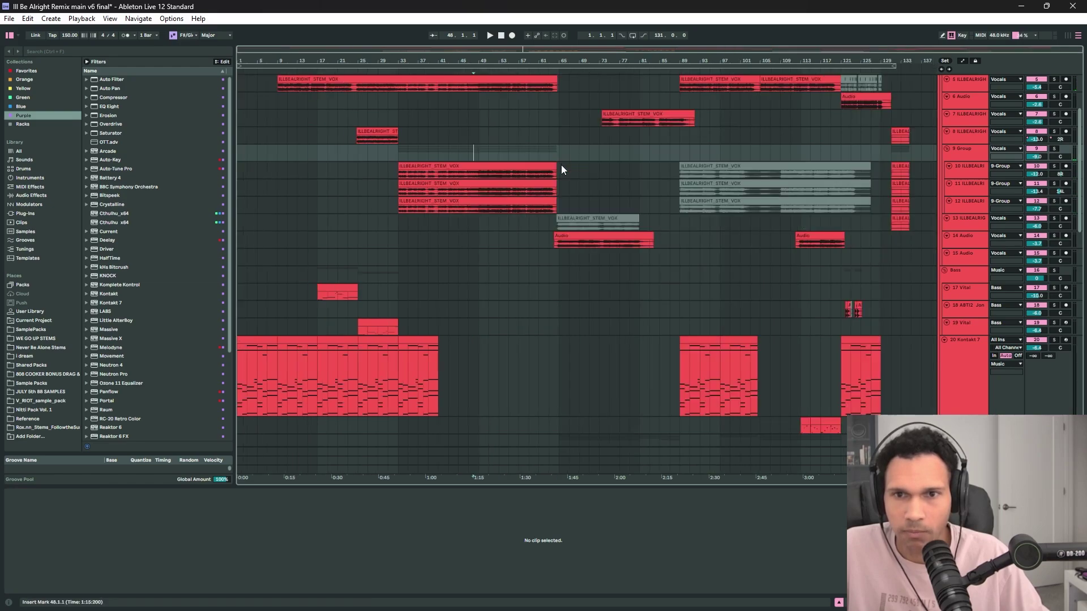
{"action": "scroll", "coordinate": [561, 165], "scroll_direction": "up", "scroll_amount": 1}
{"action": "left_click", "coordinate": [487, 156]}
{"action": "key", "text": "space"}
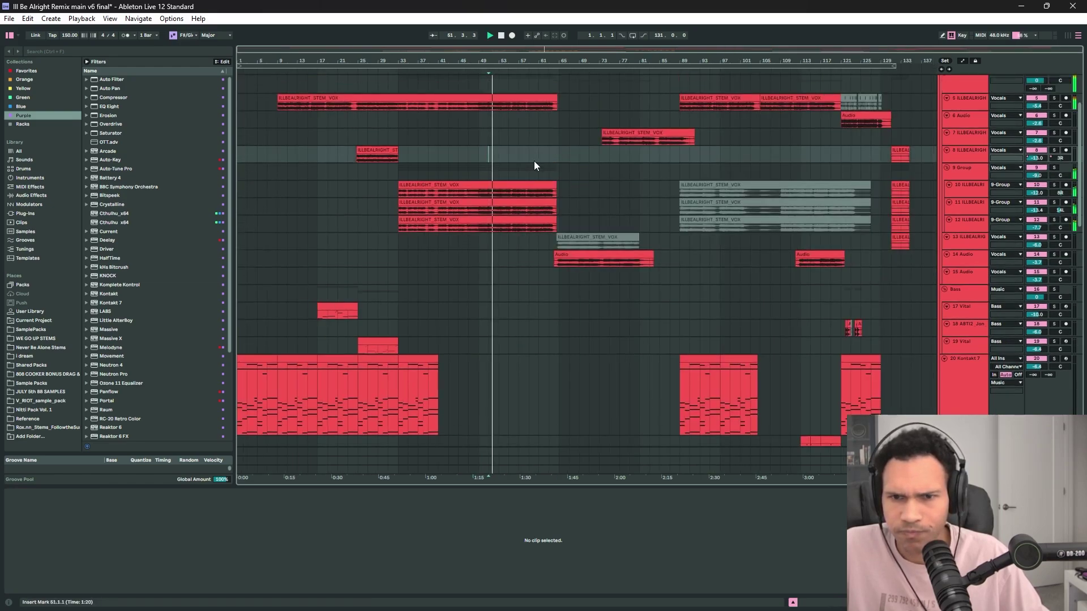
- Set the playback start to bar 49 and examine the kick, clap and snare clips that begin there
{"action": "scroll", "coordinate": [521, 187], "scroll_direction": "down", "scroll_amount": 4}
{"action": "left_click", "coordinate": [479, 176]}
{"action": "scroll", "coordinate": [493, 203], "scroll_direction": "down", "scroll_amount": 2}
{"action": "scroll", "coordinate": [504, 217], "scroll_direction": "down", "scroll_amount": 10}
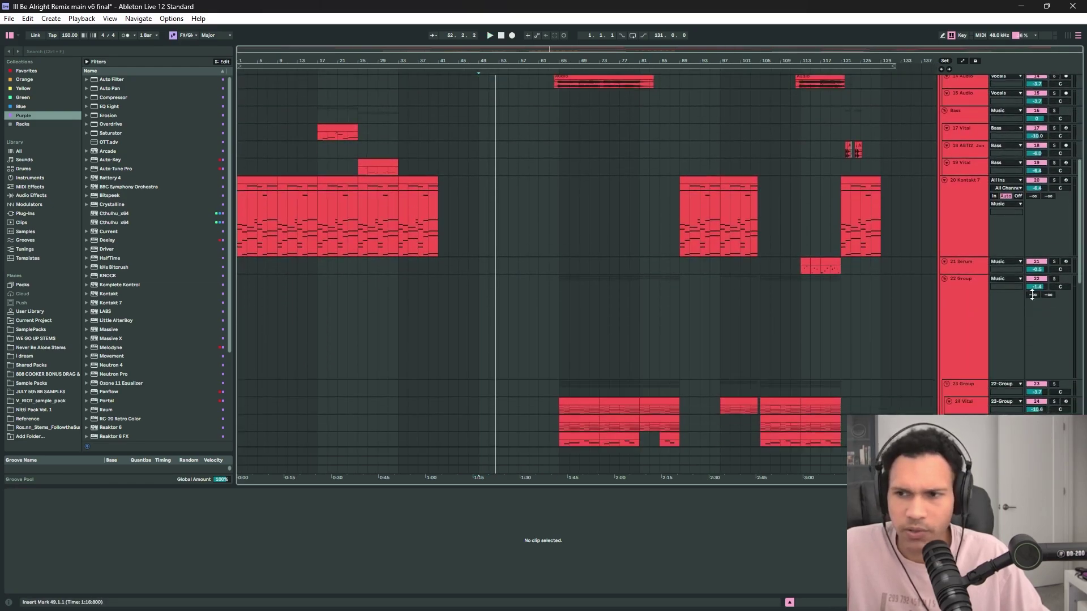
{"action": "scroll", "coordinate": [461, 263], "scroll_direction": "up", "scroll_amount": 4}
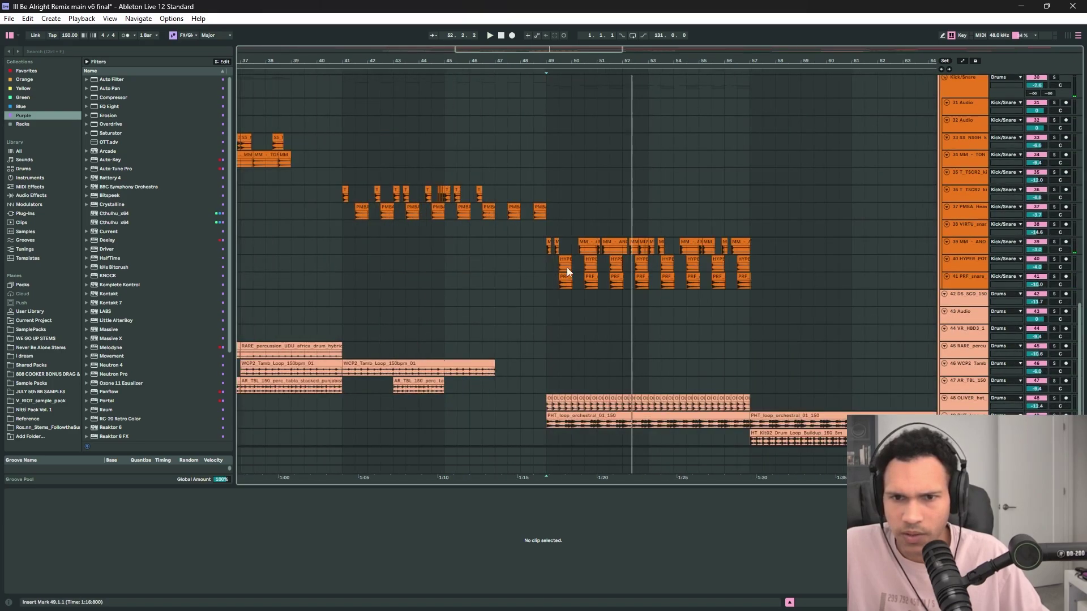
{"action": "scroll", "coordinate": [567, 269], "scroll_direction": "down", "scroll_amount": 1}
{"action": "left_click", "coordinate": [549, 270]}
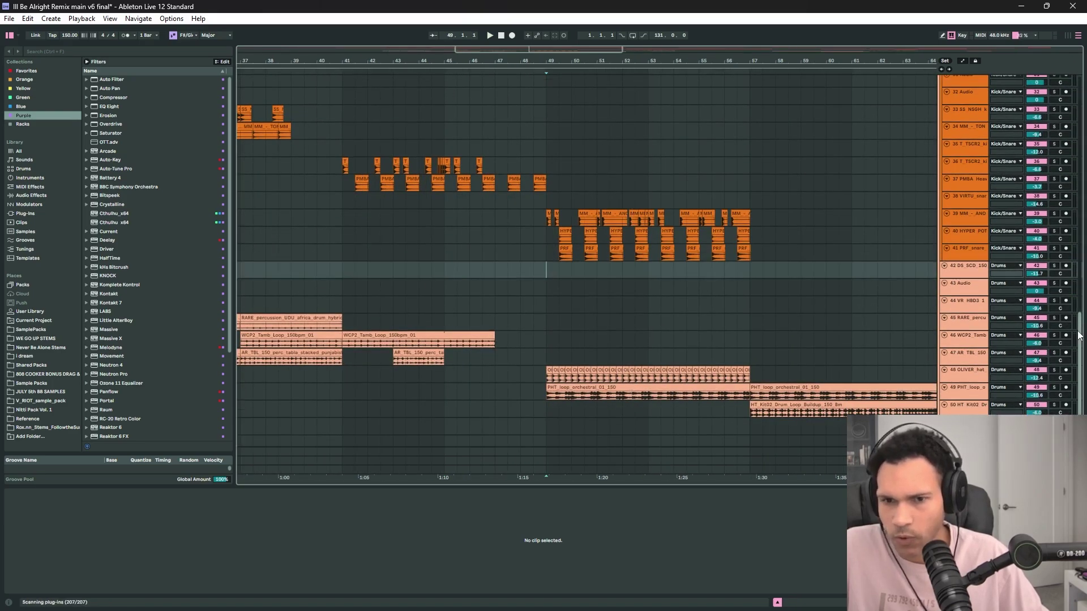
{"action": "left_click", "coordinate": [547, 326]}
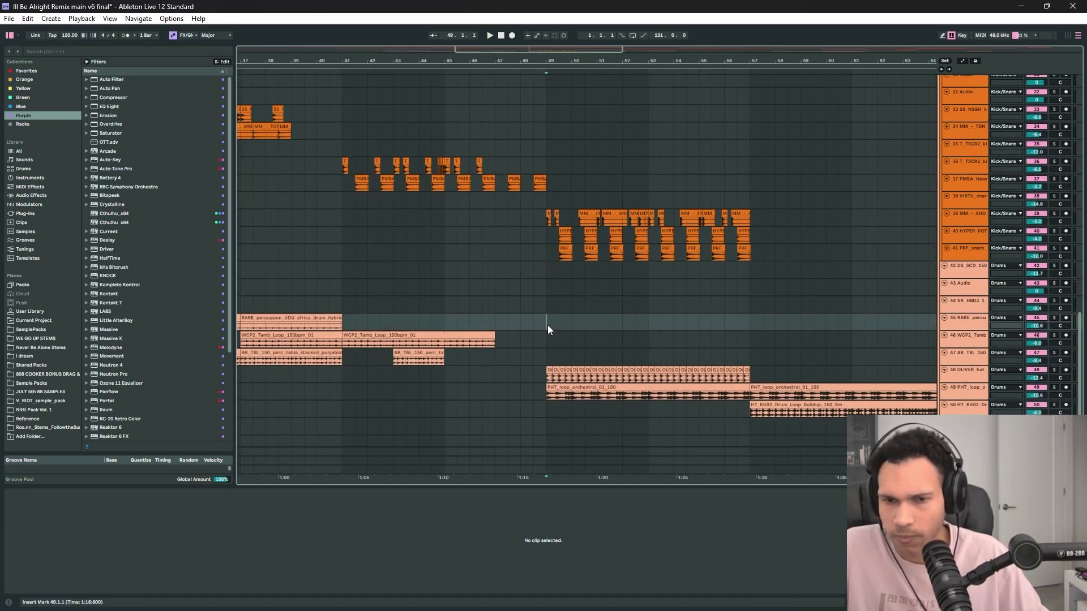
- Solo the PHT_loop_orchestral_01_150 loop on track 49 and play it from bar 49
{"action": "left_click", "coordinate": [548, 392]}
{"action": "scroll", "coordinate": [554, 396], "scroll_direction": "up", "scroll_amount": 5}
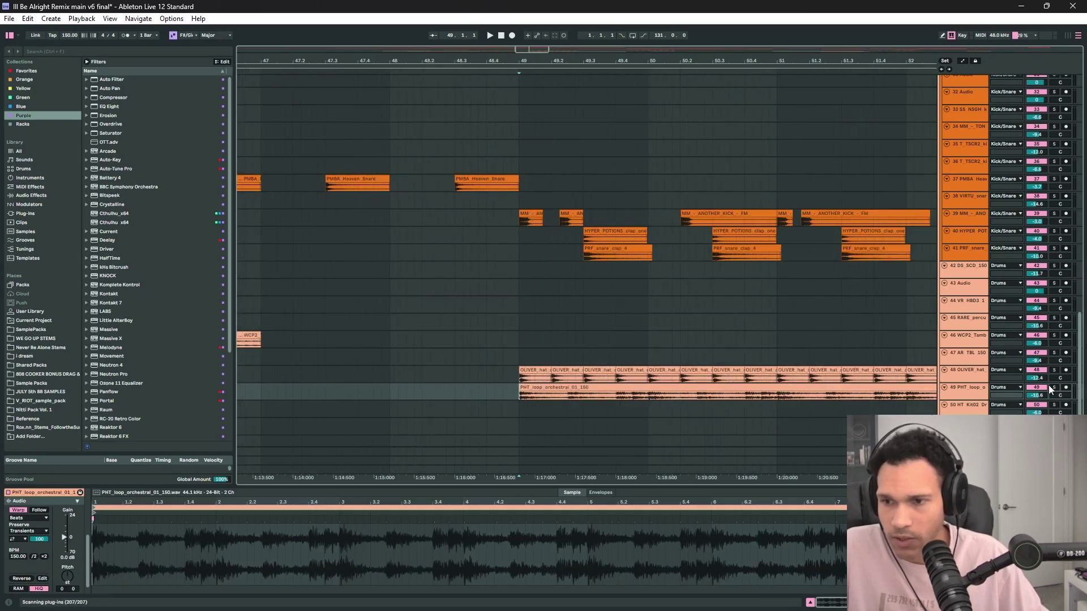
{"action": "key", "text": "space"}
{"action": "scroll", "coordinate": [535, 382], "scroll_direction": "down", "scroll_amount": 5}
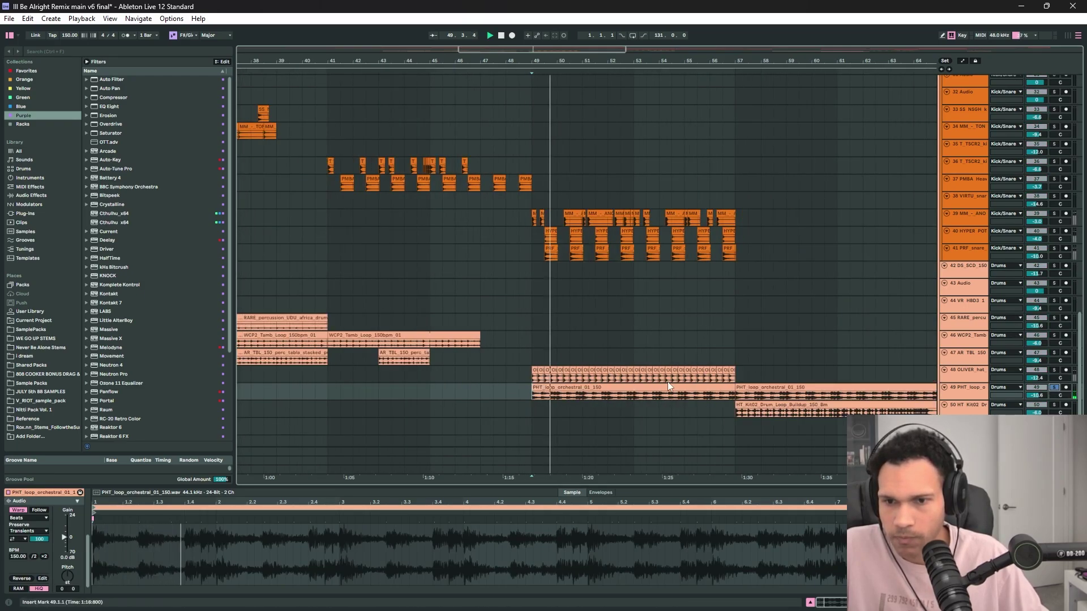
- Show the track 49 effect chain and lower its Auto Filter frequency to about 84 Hz during playback
{"action": "double_click", "coordinate": [974, 393]}
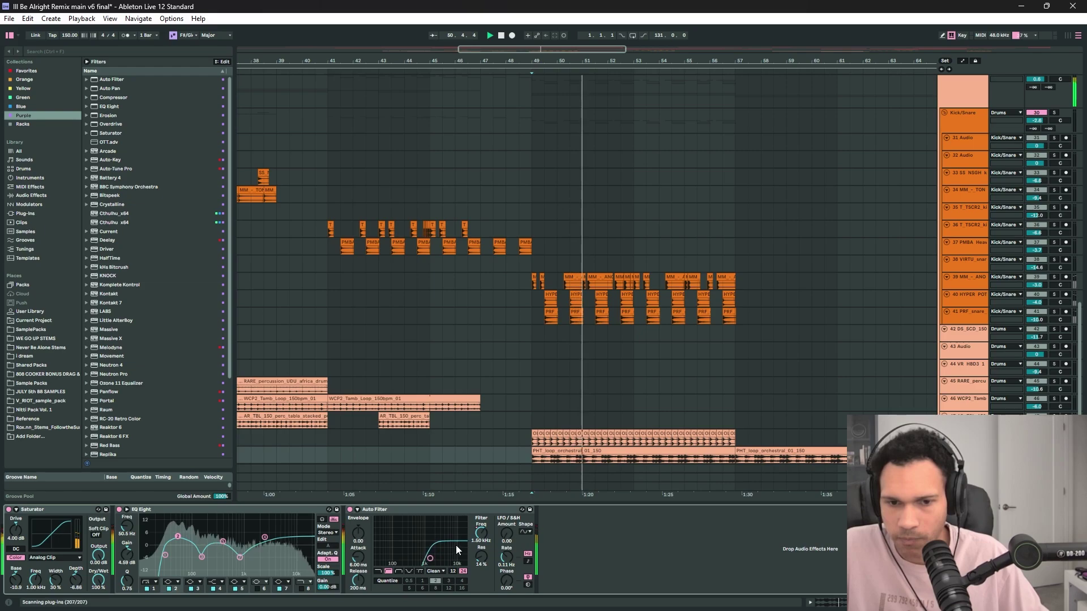
{"action": "left_click_drag", "start_coordinate": [435, 558], "coordinate": [385, 556]}
{"action": "scroll", "coordinate": [491, 368], "scroll_direction": "up", "scroll_amount": 1}
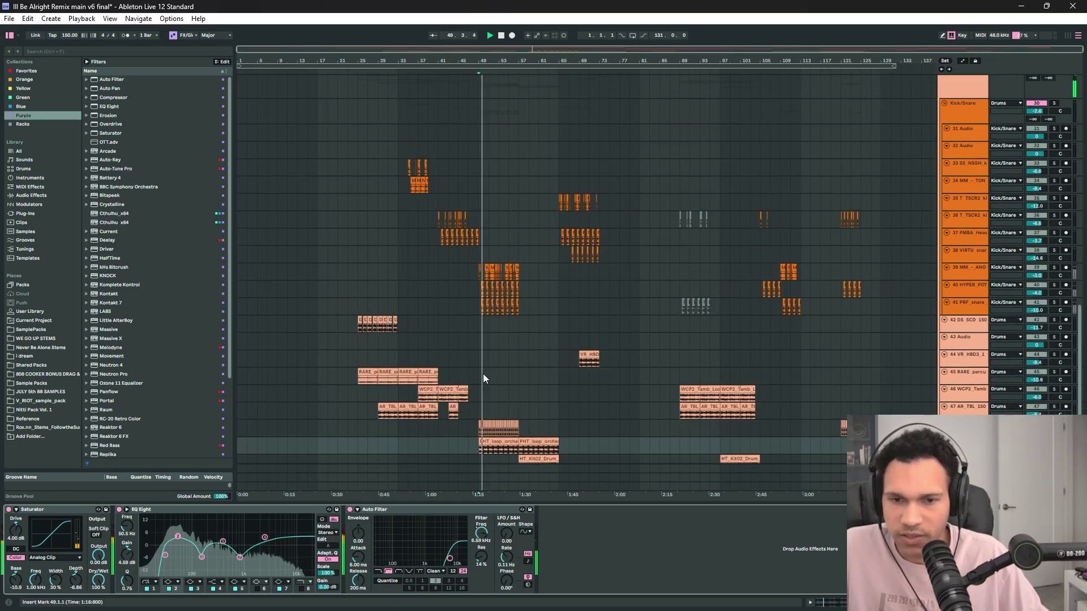
{"action": "scroll", "coordinate": [482, 376], "scroll_direction": "up", "scroll_amount": 3}
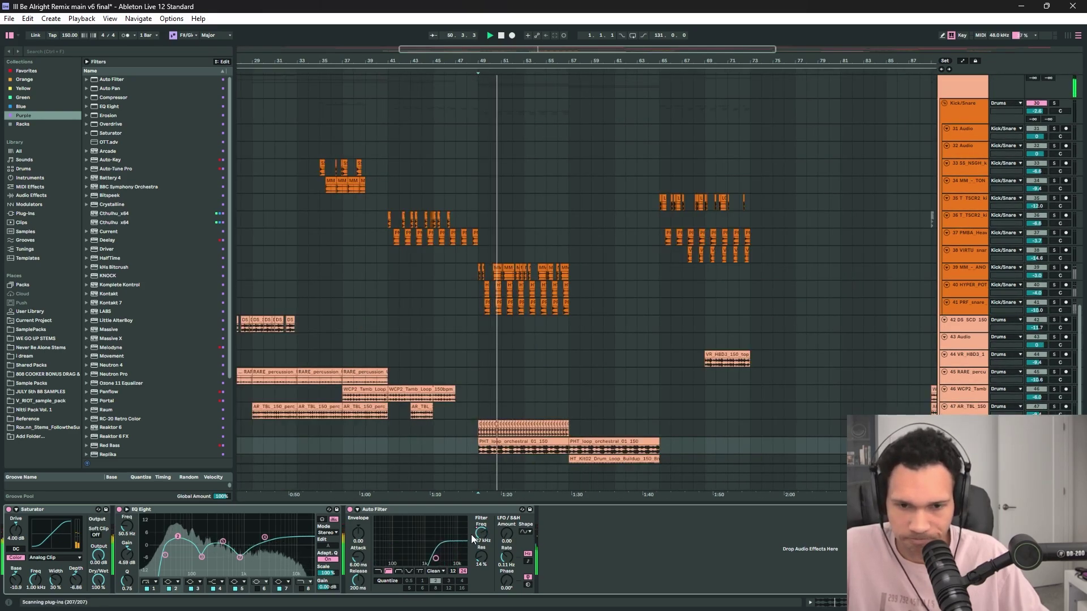
{"action": "left_click_drag", "start_coordinate": [477, 534], "coordinate": [477, 556]}
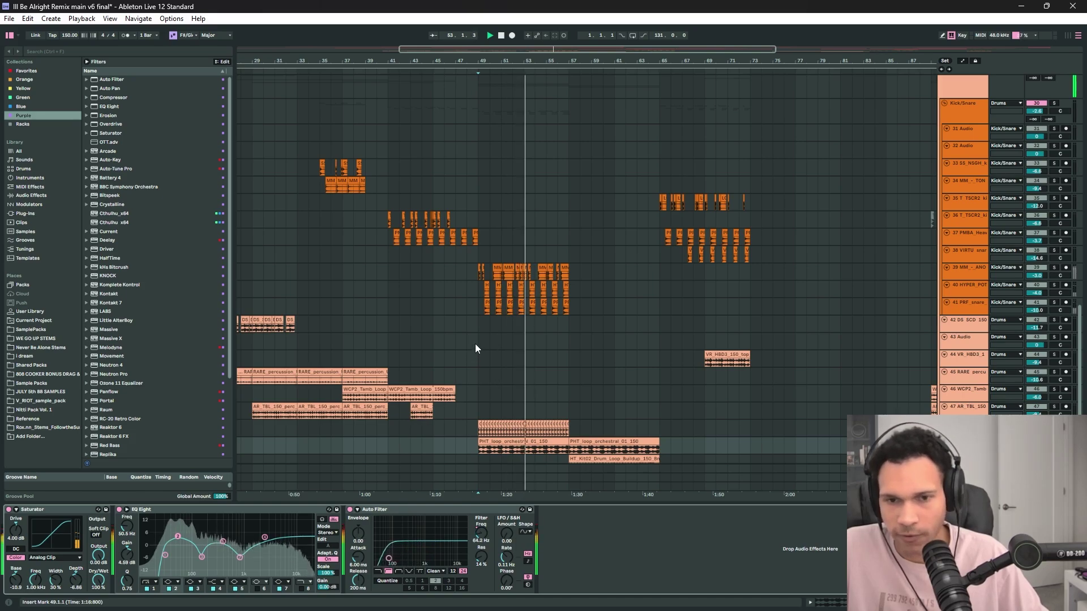
- Clear the solo on the orchestral loop track and play the full mix again from bar 49
{"action": "scroll", "coordinate": [475, 344], "scroll_direction": "down", "scroll_amount": 1}
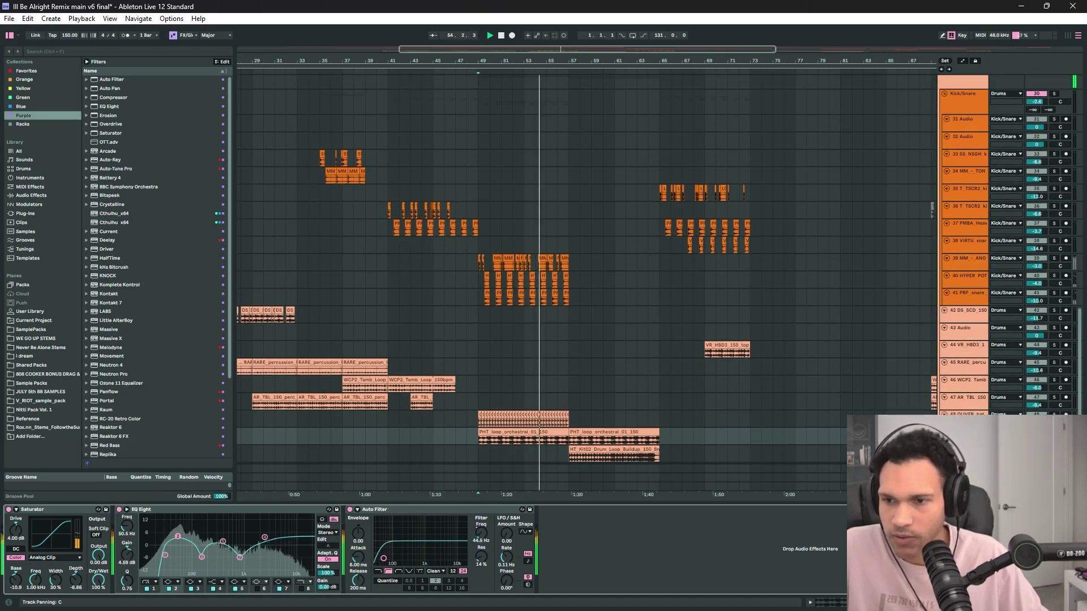
{"action": "left_click", "coordinate": [475, 331]}
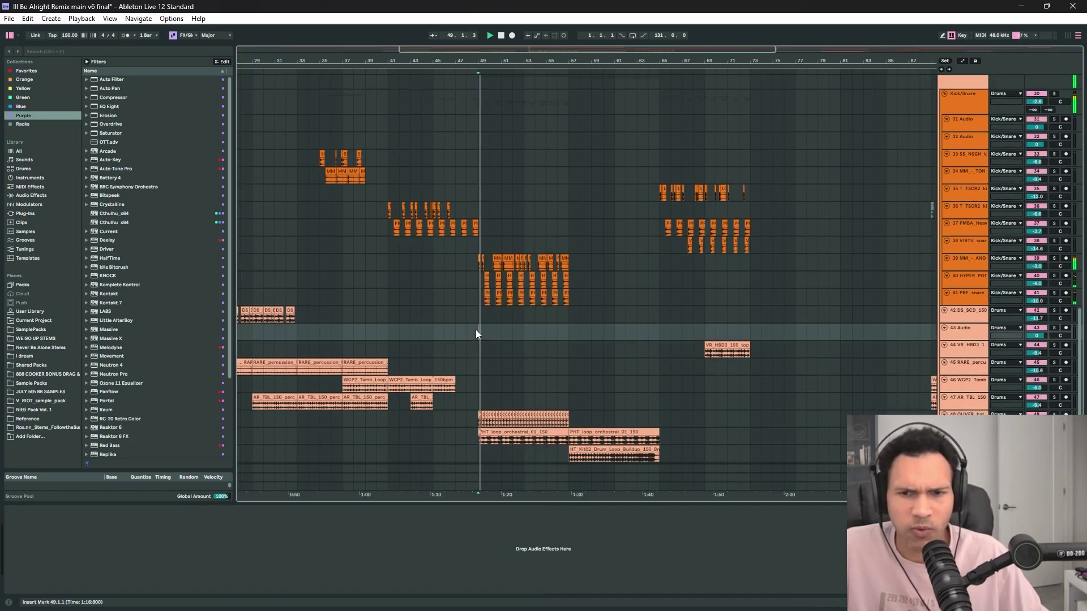
{"action": "scroll", "coordinate": [470, 274], "scroll_direction": "up", "scroll_amount": 2}
{"action": "key", "text": "space"}
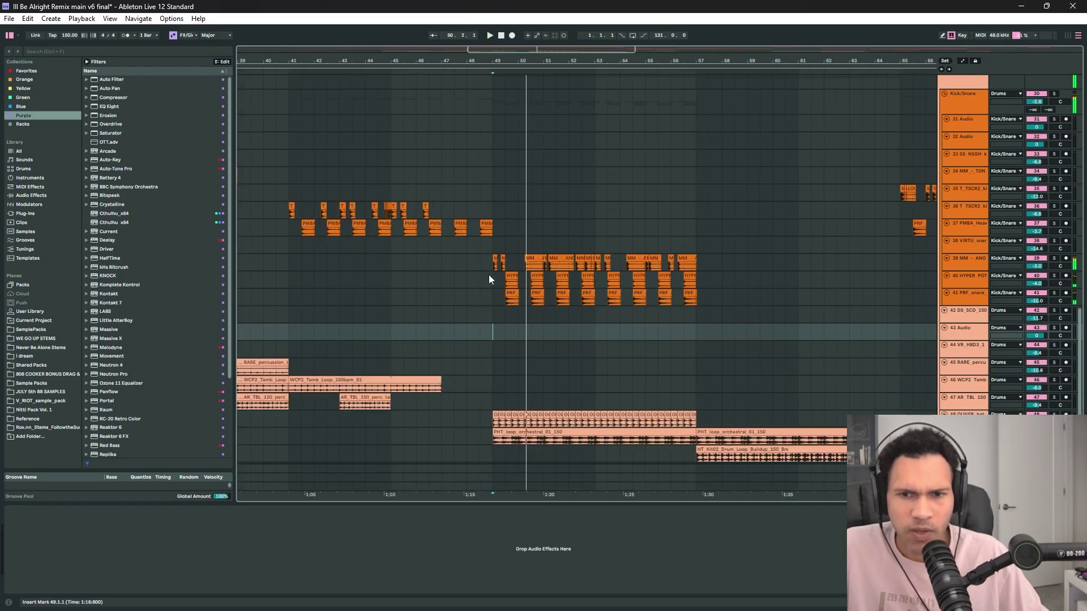
- Set the playback start to bar 49 on track 40 and examine the drum clips and the music tracks around that section
{"action": "left_click", "coordinate": [491, 275]}
{"action": "scroll", "coordinate": [494, 276], "scroll_direction": "up", "scroll_amount": 4}
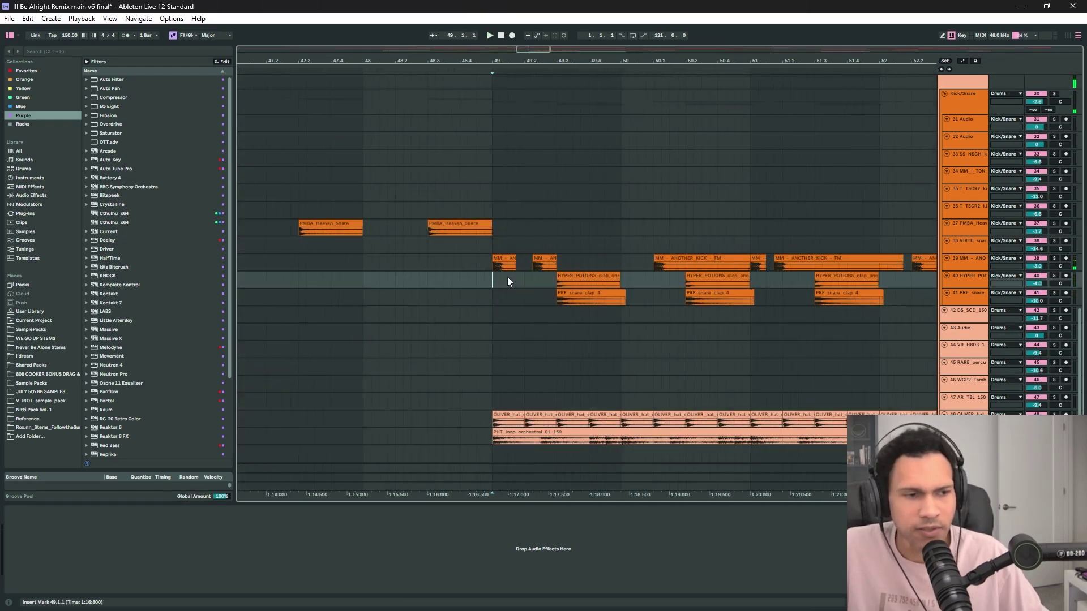
{"action": "scroll", "coordinate": [504, 279], "scroll_direction": "down", "scroll_amount": 6}
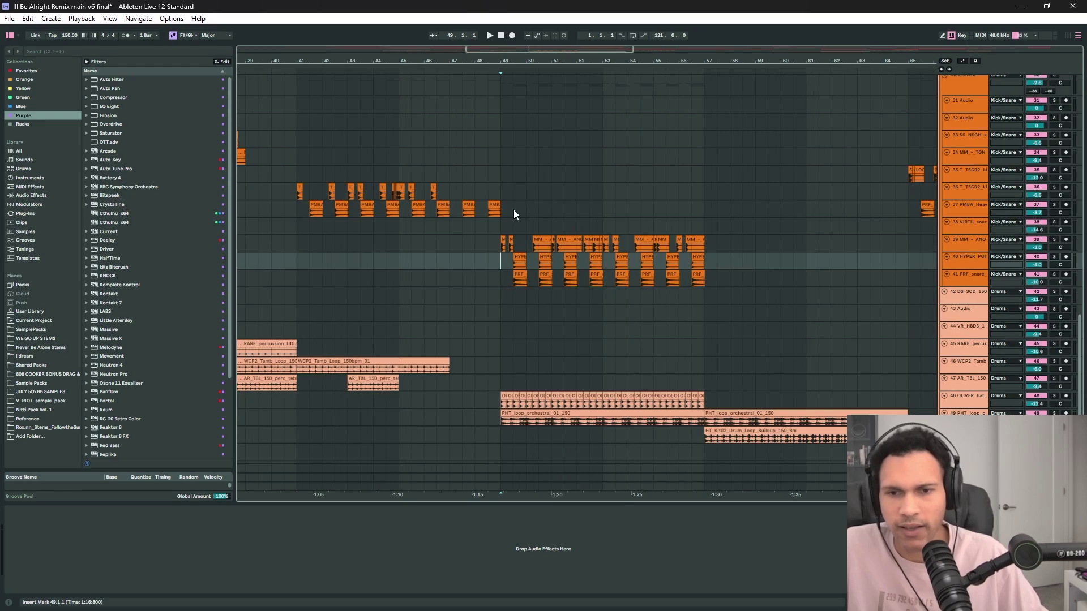
{"action": "scroll", "coordinate": [564, 198], "scroll_direction": "up", "scroll_amount": 3}
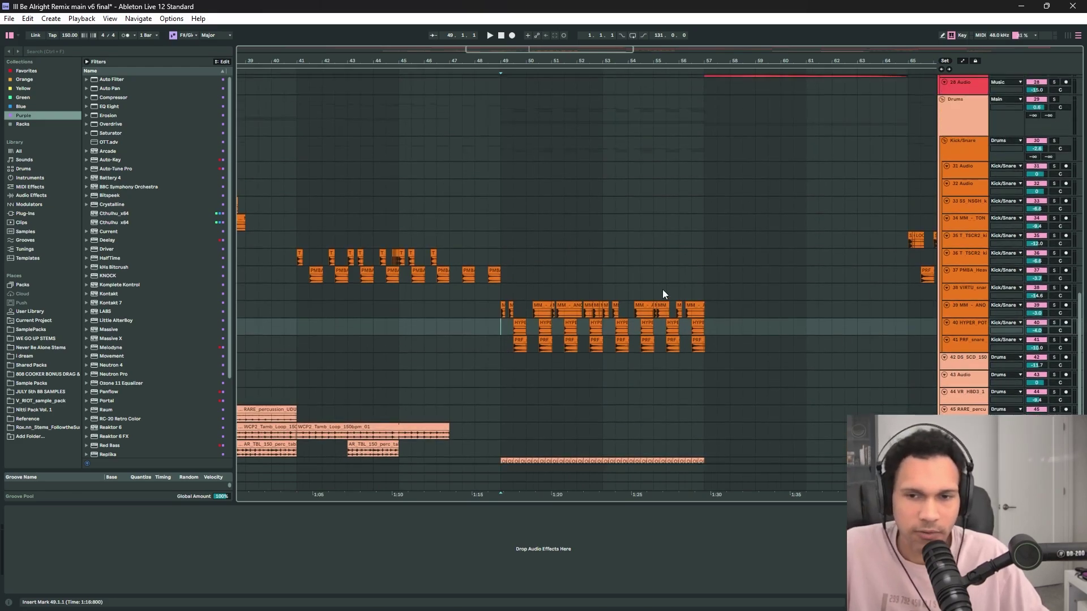
{"action": "scroll", "coordinate": [517, 266], "scroll_direction": "up", "scroll_amount": 12}
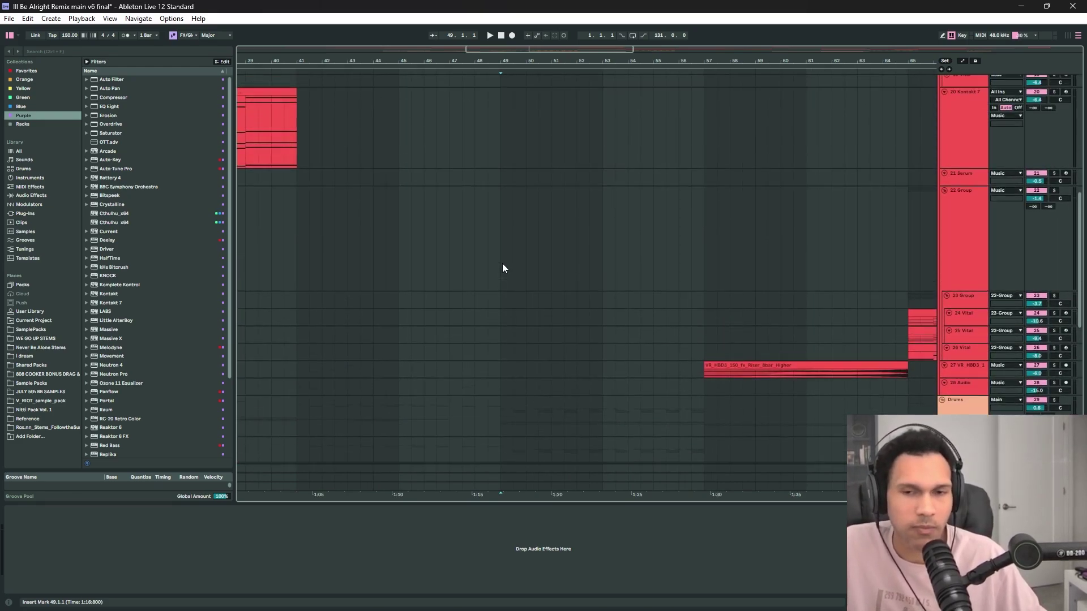
{"action": "scroll", "coordinate": [501, 263], "scroll_direction": "up", "scroll_amount": 4}
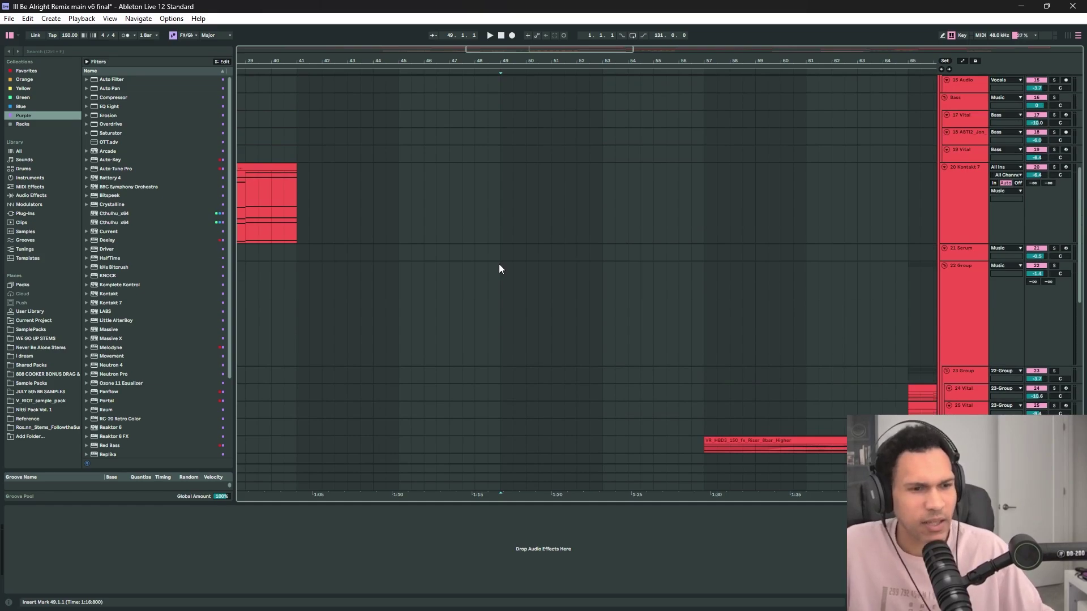
{"action": "scroll", "coordinate": [500, 267], "scroll_direction": "down", "scroll_amount": 5}
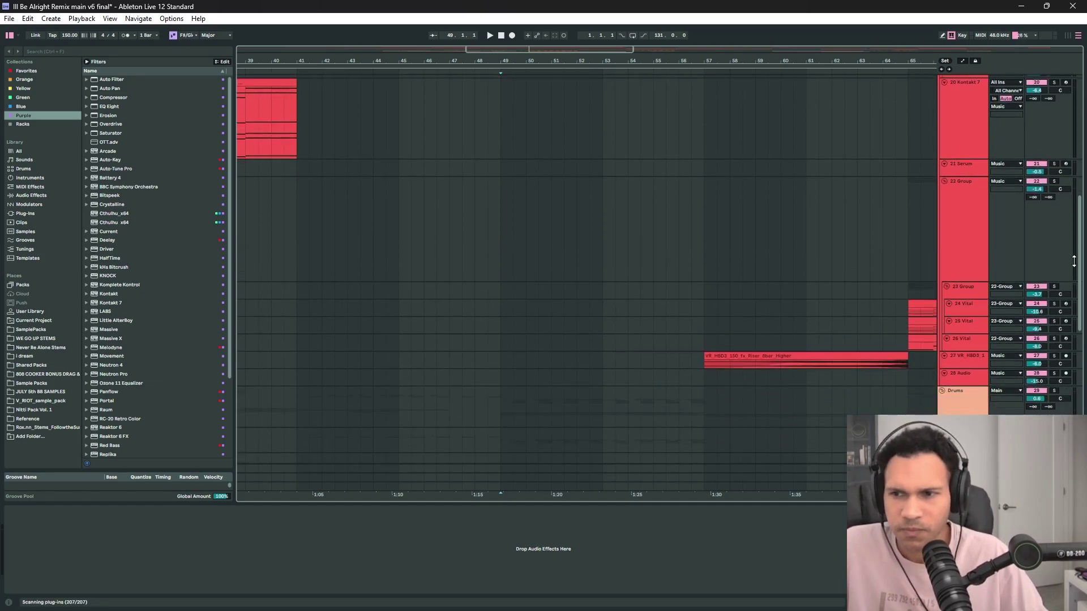
{"action": "left_click_drag", "start_coordinate": [1080, 268], "coordinate": [1062, 315]}
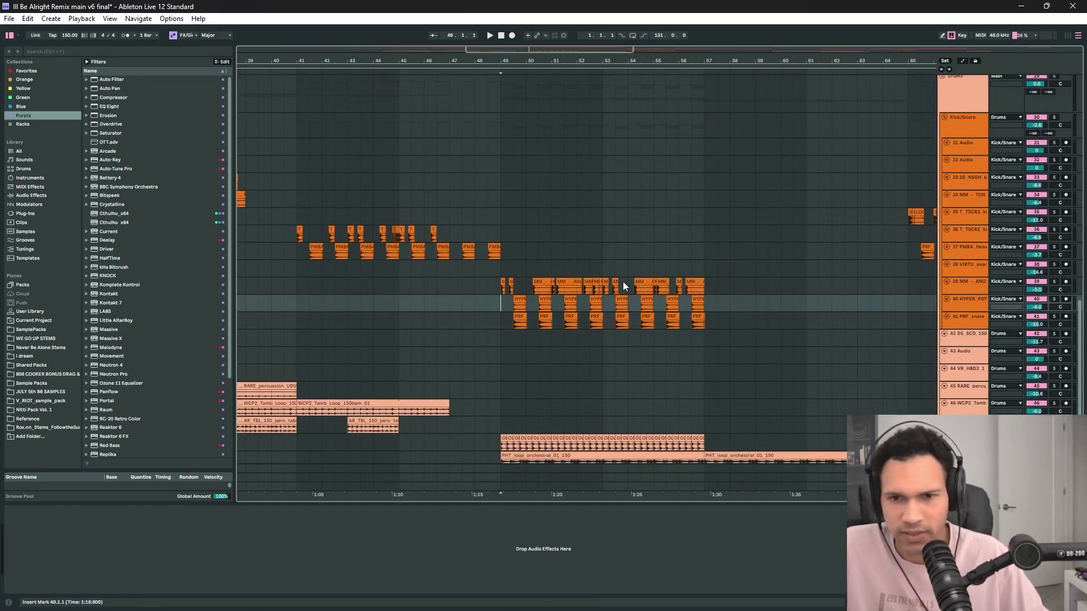
- Play the full mix from bar 49, stop partway, and restart it from bar 49 on track 42
{"action": "key", "text": "space"}
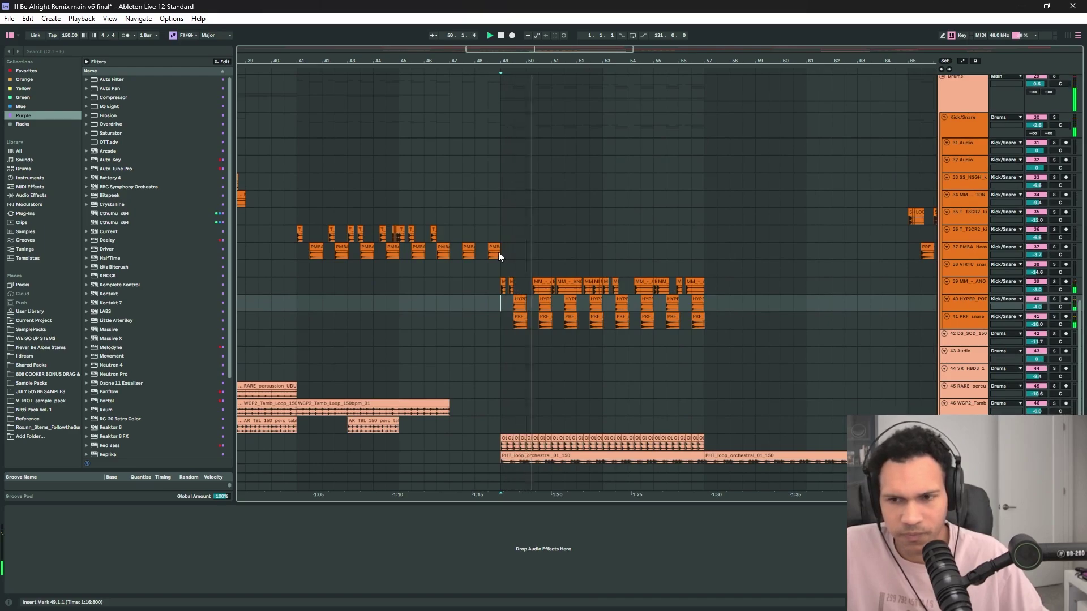
{"action": "scroll", "coordinate": [673, 277], "scroll_direction": "down", "scroll_amount": 3}
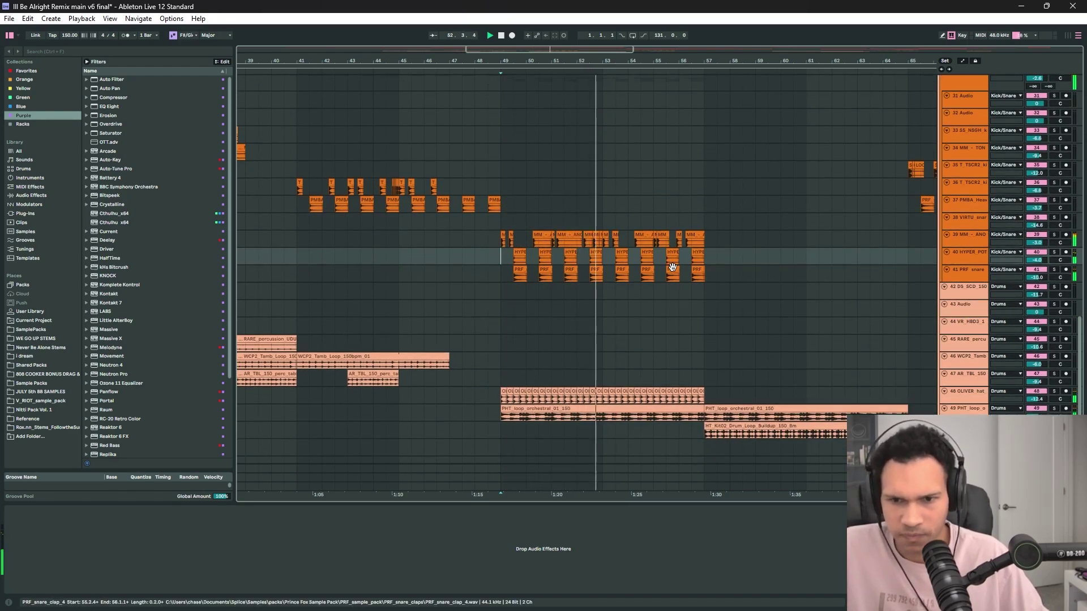
{"action": "key", "text": "space"}
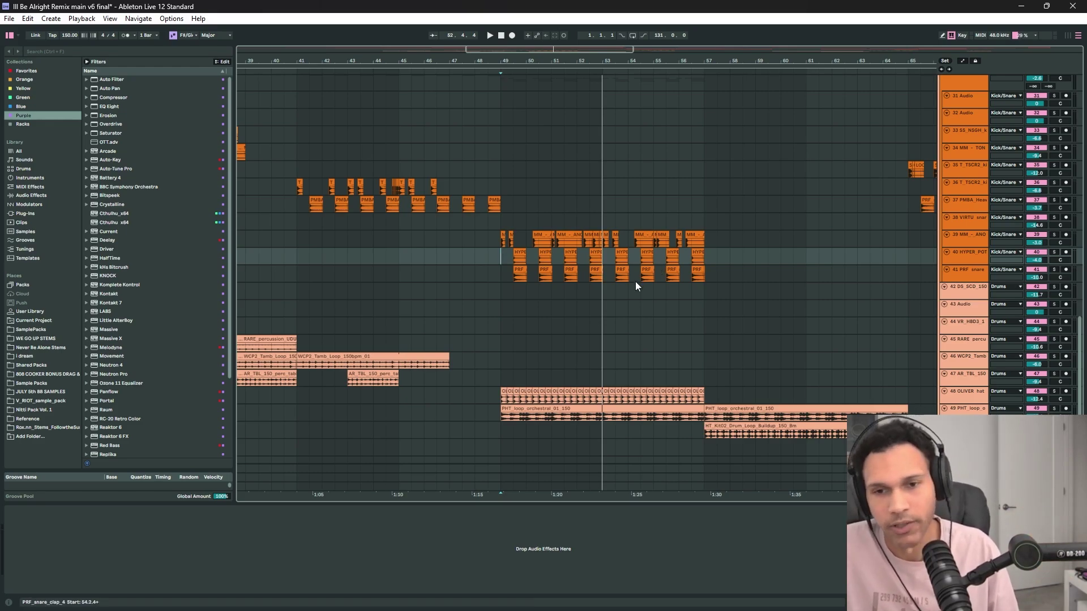
{"action": "left_click", "coordinate": [505, 297]}
{"action": "key", "text": "space"}
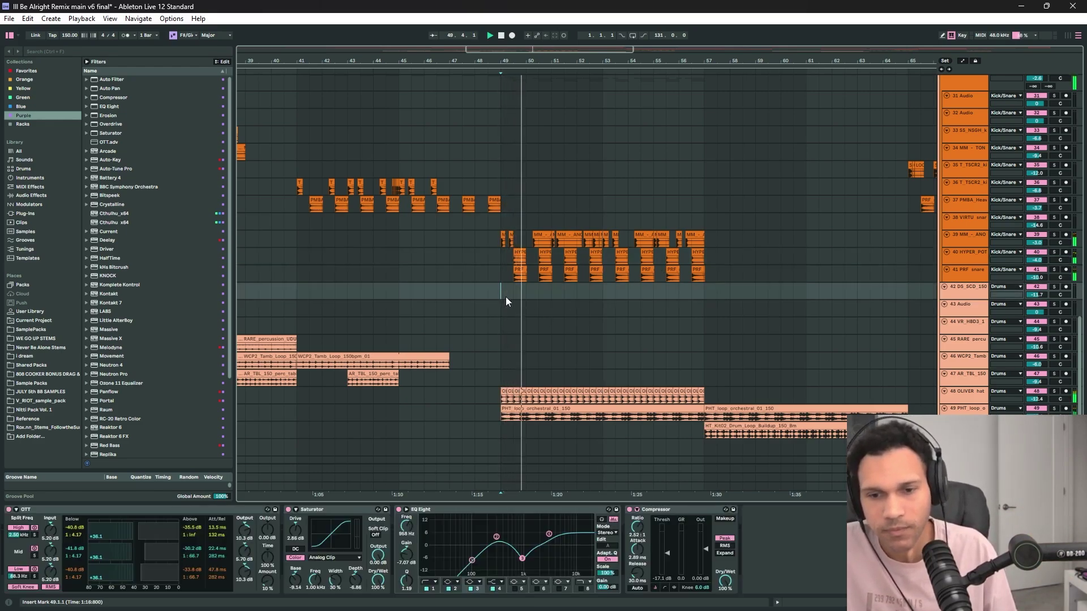
{"action": "scroll", "coordinate": [505, 297], "scroll_direction": "down", "scroll_amount": 2}
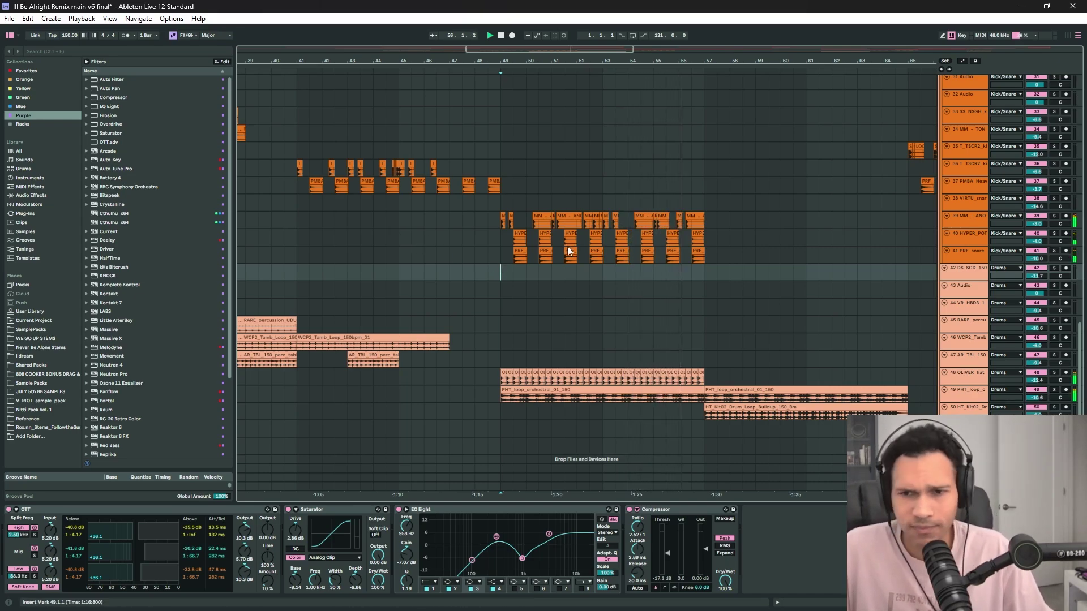
- Show the whole arrangement and follow playback through the riser on track 27 up to the Vital synth clips at bar 65
{"action": "key", "text": "w"}
{"action": "scroll", "coordinate": [526, 246], "scroll_direction": "up", "scroll_amount": 4}
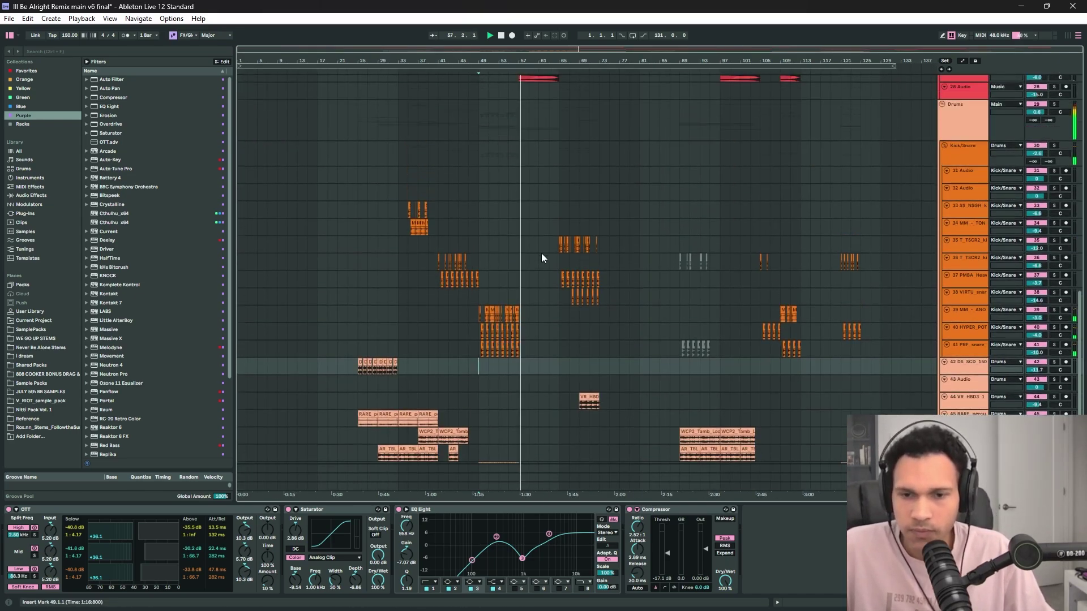
{"action": "scroll", "coordinate": [543, 261], "scroll_direction": "down", "scroll_amount": 3}
{"action": "scroll", "coordinate": [541, 263], "scroll_direction": "up", "scroll_amount": 6}
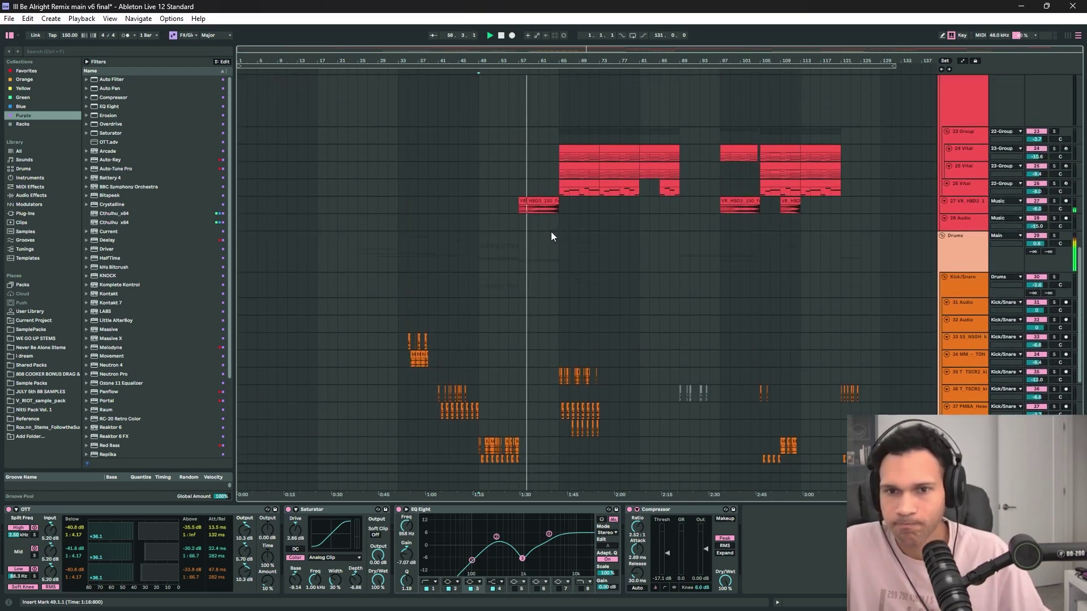
{"action": "scroll", "coordinate": [553, 235], "scroll_direction": "up", "scroll_amount": 5}
{"action": "scroll", "coordinate": [559, 236], "scroll_direction": "down", "scroll_amount": 2}
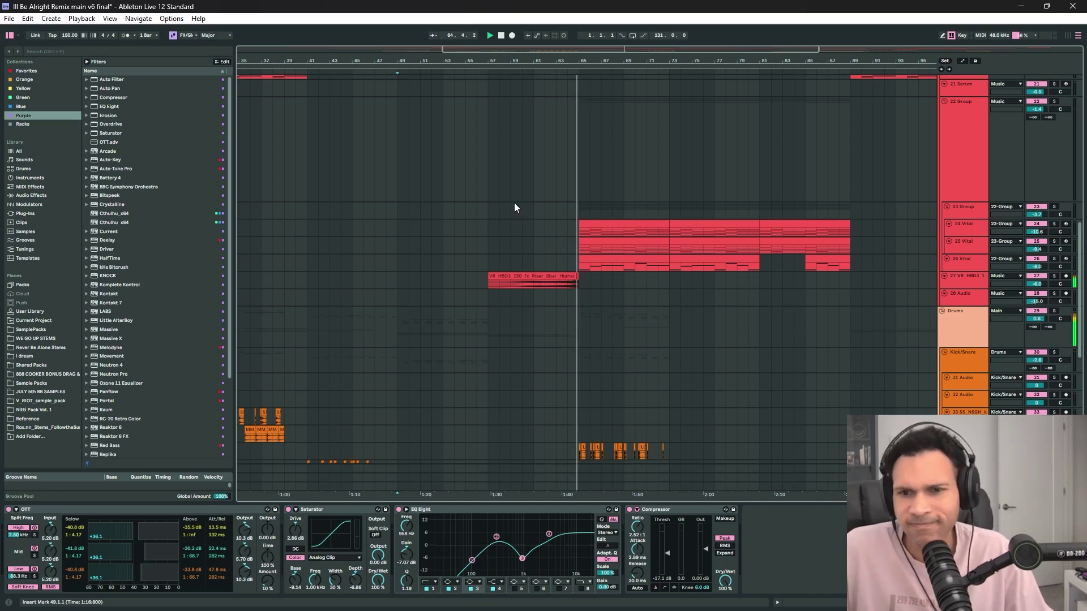
- Solo the Audio vocal clip on track 14 and play it from bar 65
{"action": "scroll", "coordinate": [515, 210], "scroll_direction": "up", "scroll_amount": 5}
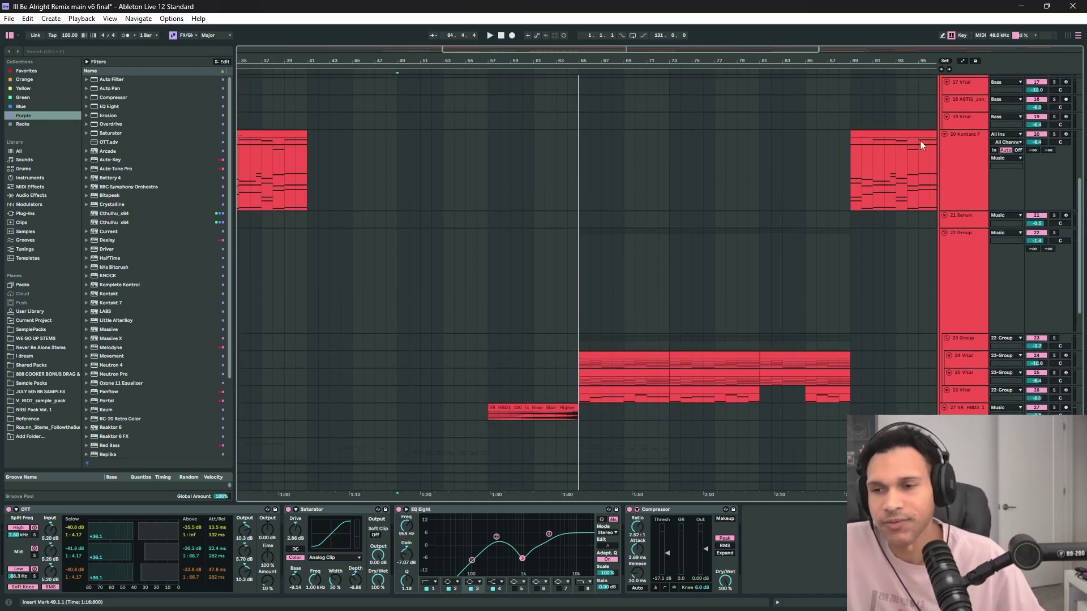
{"action": "scroll", "coordinate": [1052, 210], "scroll_direction": "up", "scroll_amount": 10}
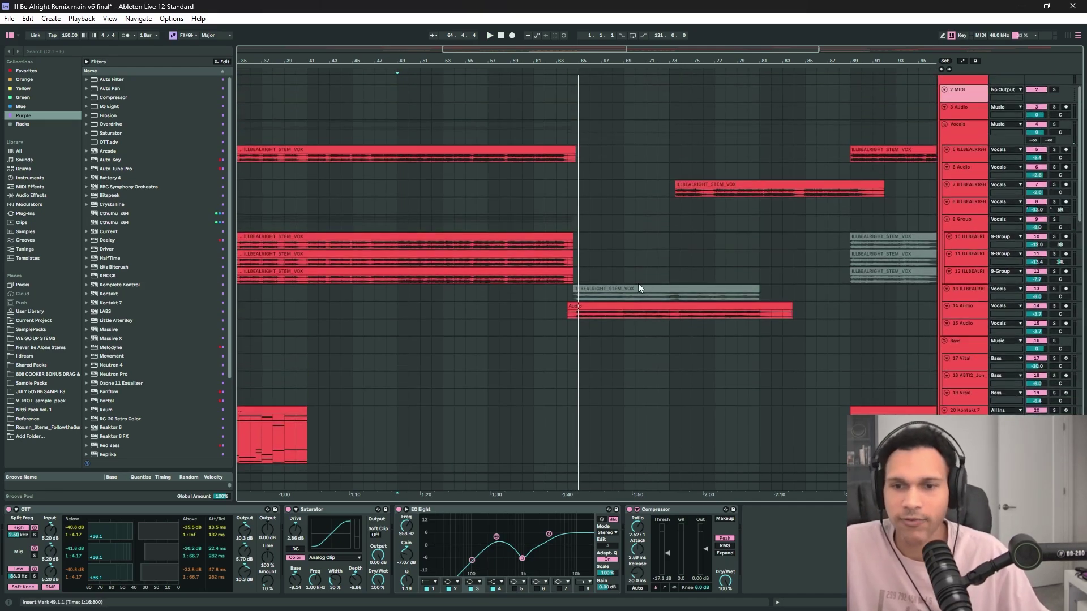
{"action": "left_click", "coordinate": [568, 308]}
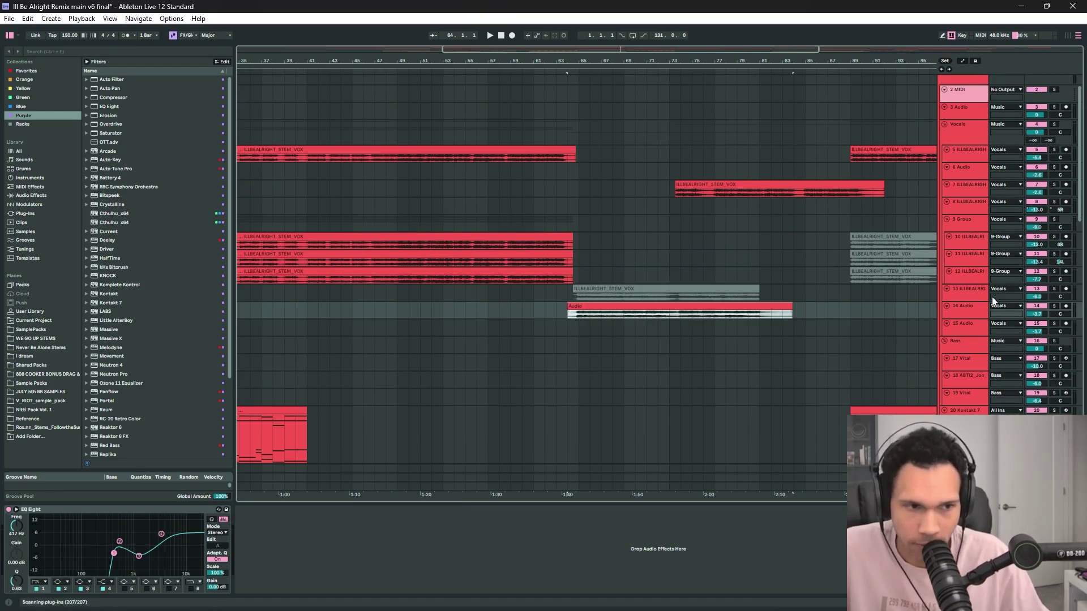
{"action": "left_click", "coordinate": [1055, 307]}
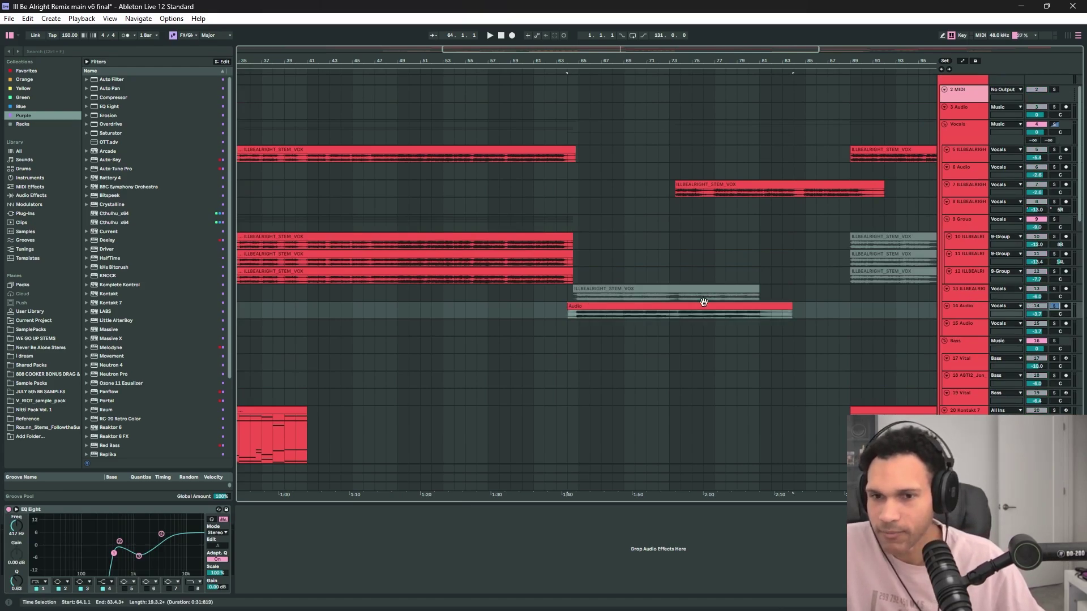
{"action": "left_click", "coordinate": [576, 312]}
{"action": "key", "text": "space"}
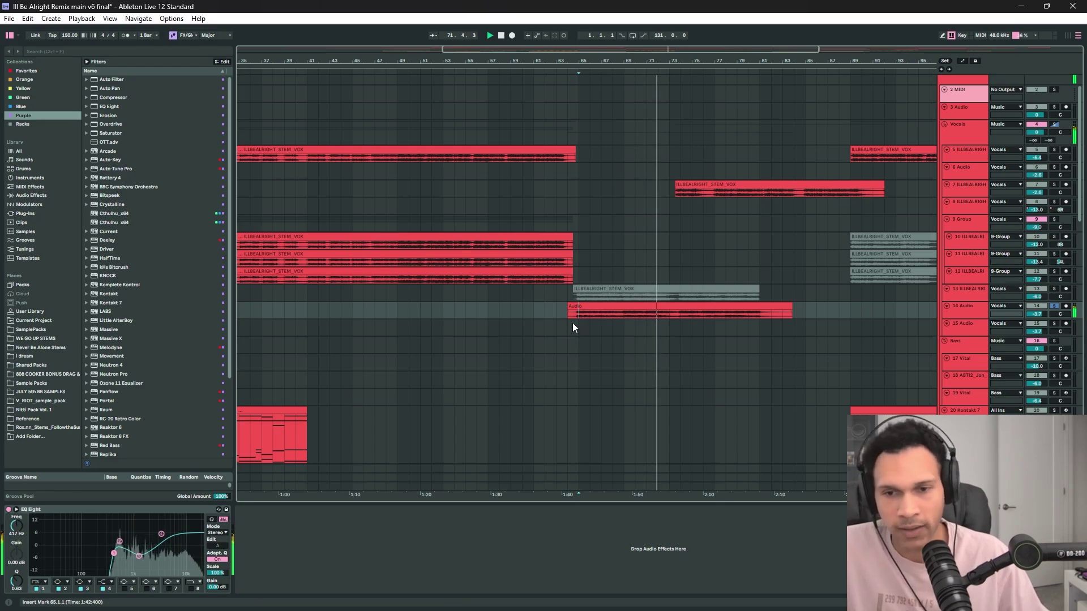
- Highlight bars 64 to 81 of the track 14 Audio clip and replay it soloed from bar 65
{"action": "scroll", "coordinate": [693, 325], "scroll_direction": "down", "scroll_amount": 3}
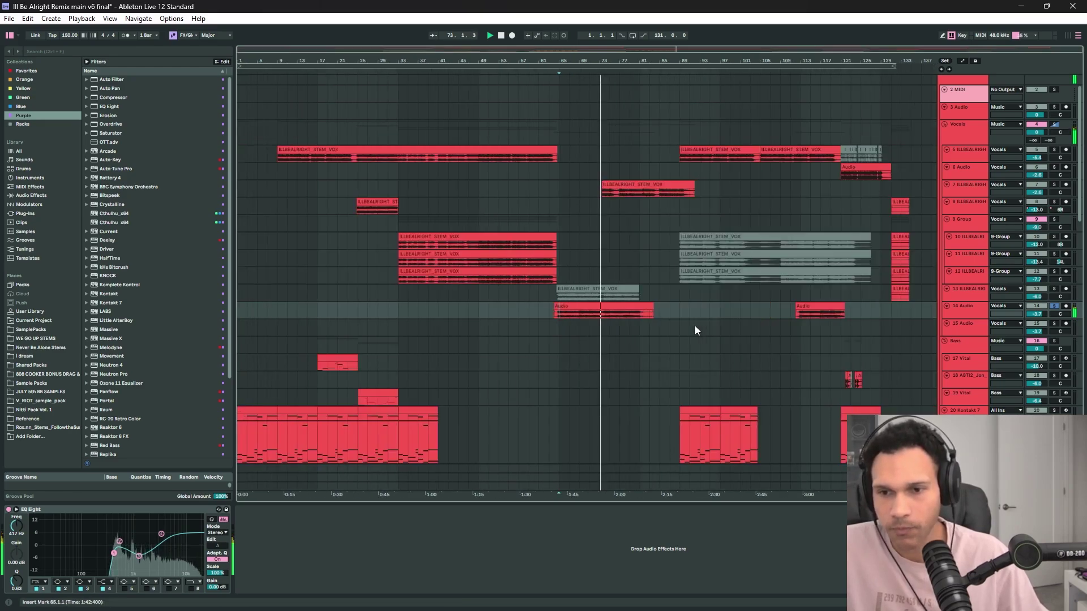
{"action": "scroll", "coordinate": [619, 323], "scroll_direction": "up", "scroll_amount": 3}
{"action": "key", "text": "space"}
{"action": "left_click", "coordinate": [667, 314]}
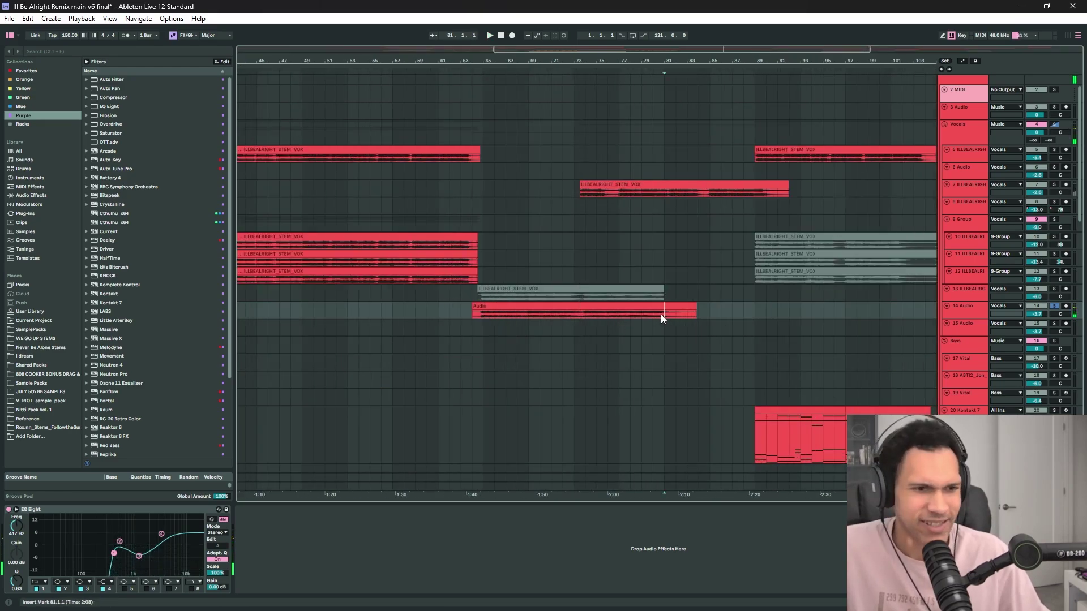
{"action": "left_click_drag", "start_coordinate": [661, 314], "coordinate": [473, 307]}
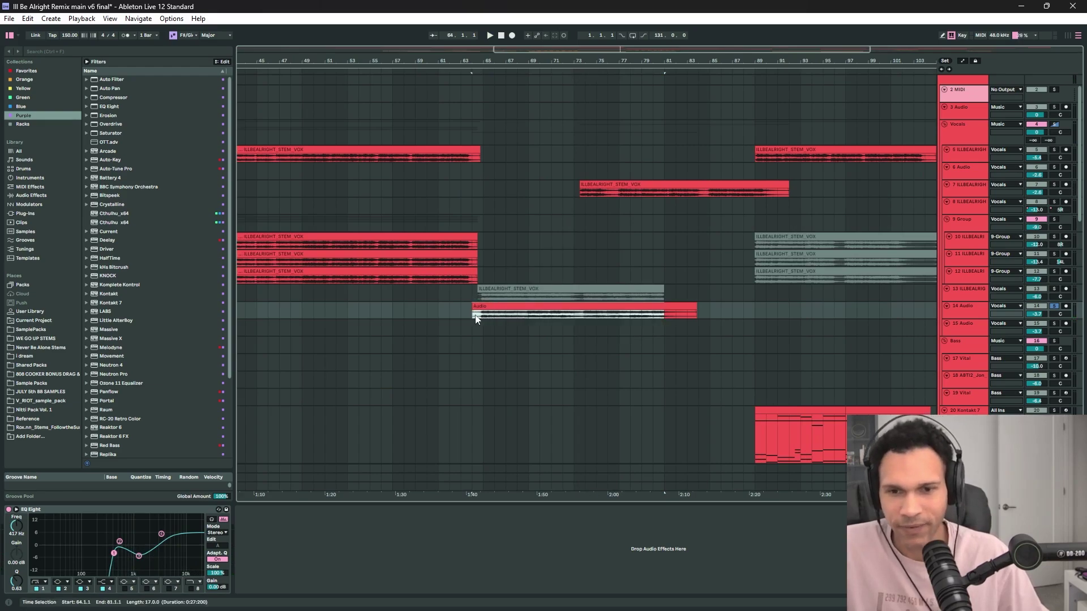
{"action": "left_click", "coordinate": [478, 316]}
{"action": "key", "text": "space"}
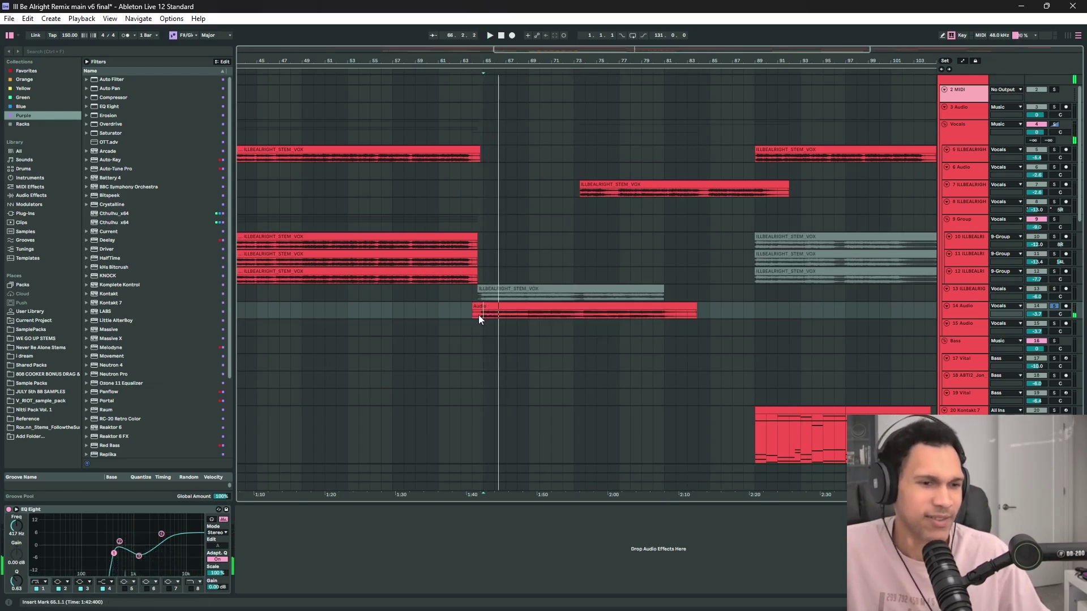
{"action": "key", "text": "space"}
- Unsolo track 14, play briefly from bar 63, and set the playback start to bar 65 on the Audio clip
{"action": "left_click", "coordinate": [459, 345]}
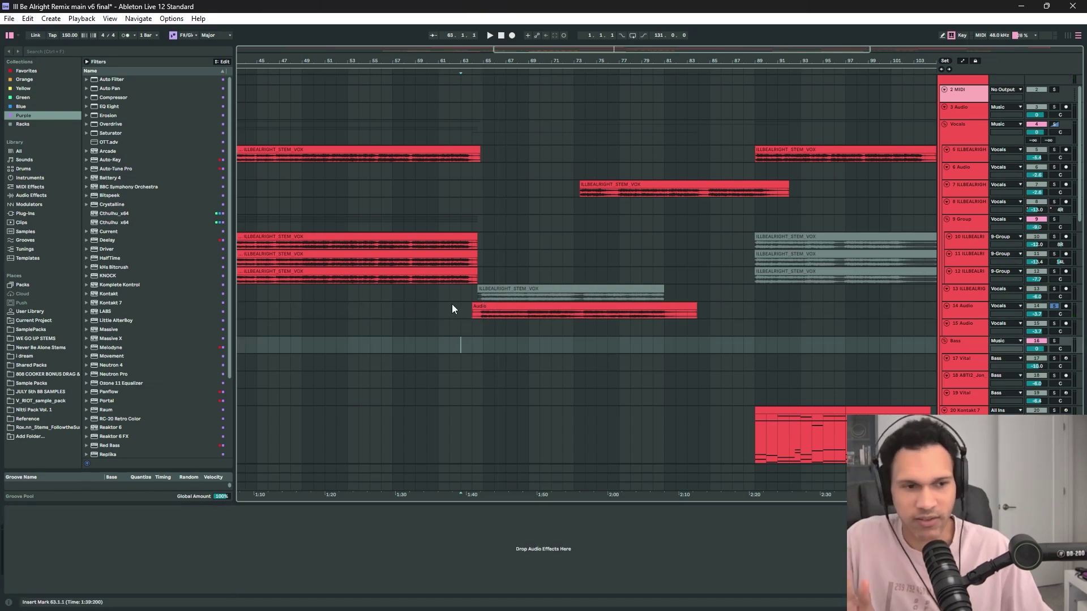
{"action": "key", "text": "space"}
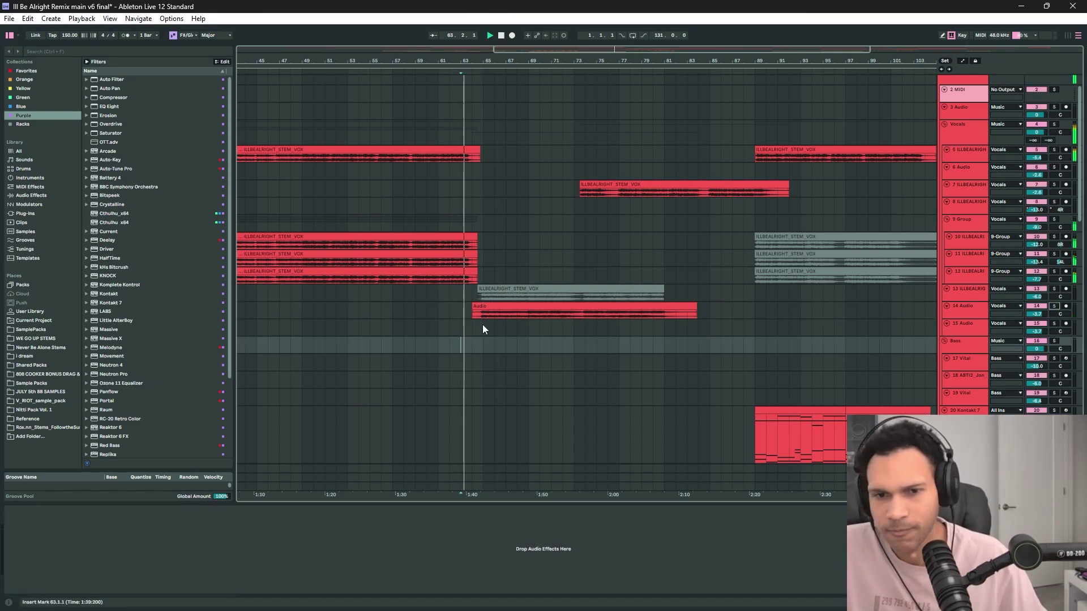
{"action": "left_click", "coordinate": [478, 327]}
{"action": "key", "text": "space"}
{"action": "scroll", "coordinate": [474, 324], "scroll_direction": "up", "scroll_amount": 3}
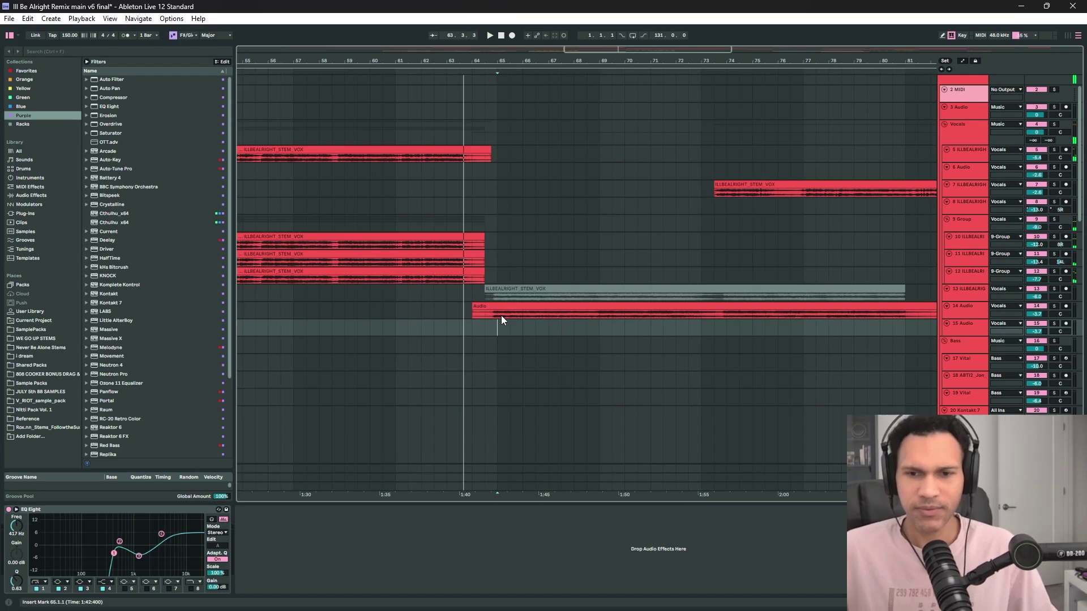
{"action": "left_click", "coordinate": [493, 315]}
- Examine the arrangement around bar 65, from the vocal clips down to the Vital synth clips in 23 Group
{"action": "scroll", "coordinate": [491, 314], "scroll_direction": "down", "scroll_amount": 5}
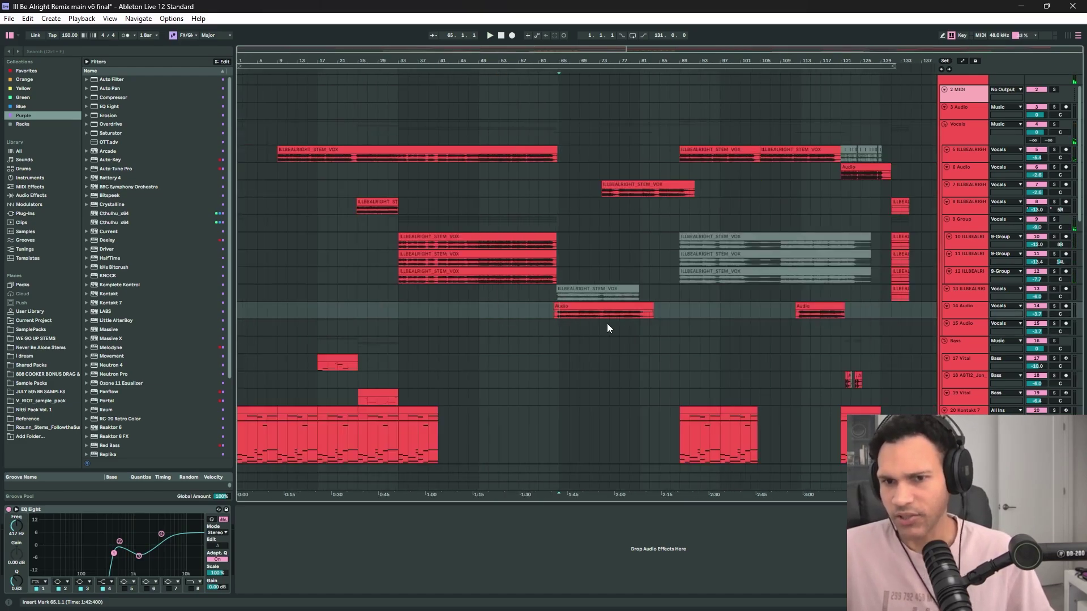
{"action": "scroll", "coordinate": [604, 297], "scroll_direction": "up", "scroll_amount": 3}
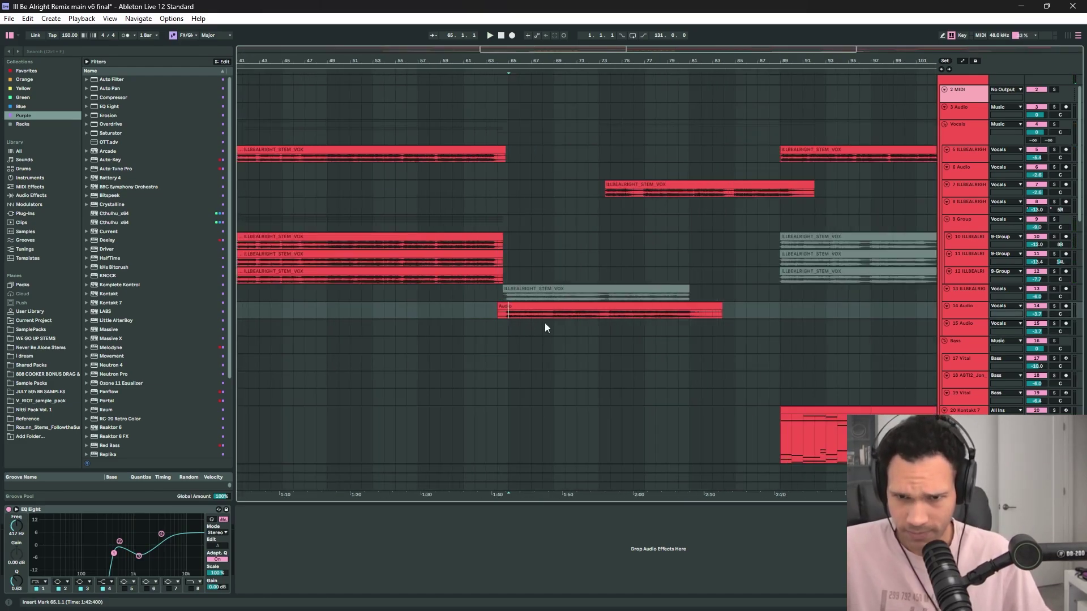
{"action": "scroll", "coordinate": [498, 315], "scroll_direction": "up", "scroll_amount": 2}
{"action": "scroll", "coordinate": [518, 316], "scroll_direction": "down", "scroll_amount": 3}
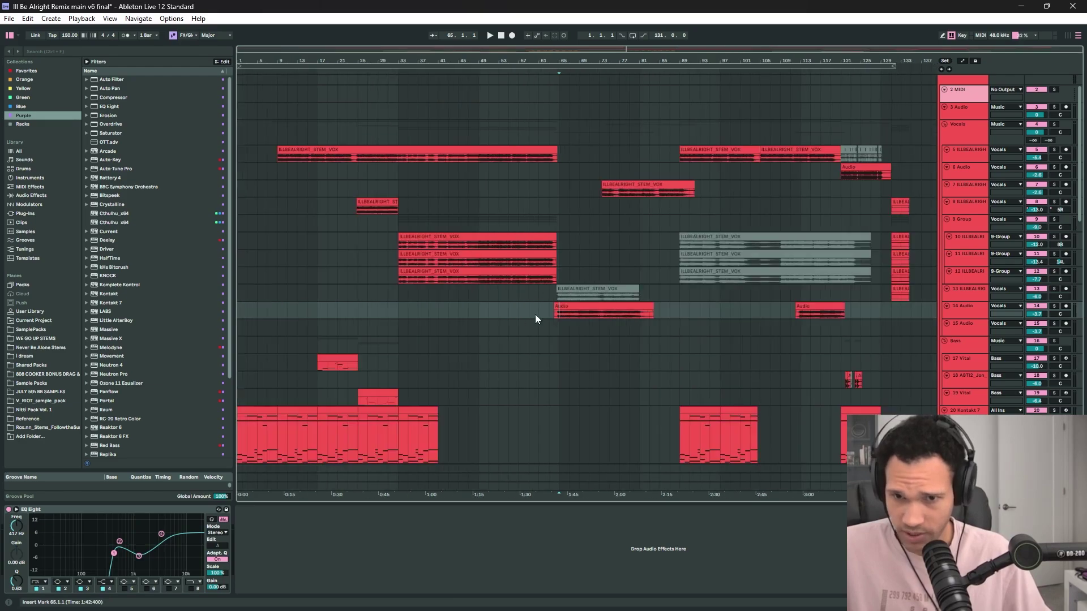
{"action": "scroll", "coordinate": [535, 314], "scroll_direction": "up", "scroll_amount": 3}
{"action": "scroll", "coordinate": [586, 328], "scroll_direction": "down", "scroll_amount": 3}
{"action": "scroll", "coordinate": [623, 339], "scroll_direction": "down", "scroll_amount": 5}
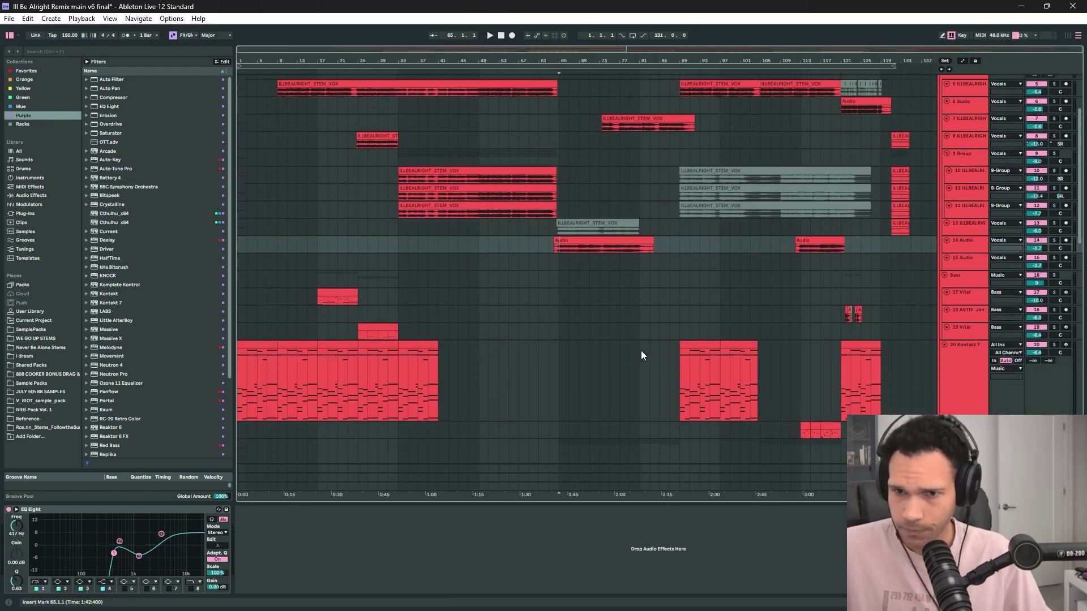
{"action": "scroll", "coordinate": [637, 366], "scroll_direction": "down", "scroll_amount": 5}
{"action": "scroll", "coordinate": [473, 359], "scroll_direction": "up", "scroll_amount": 5}
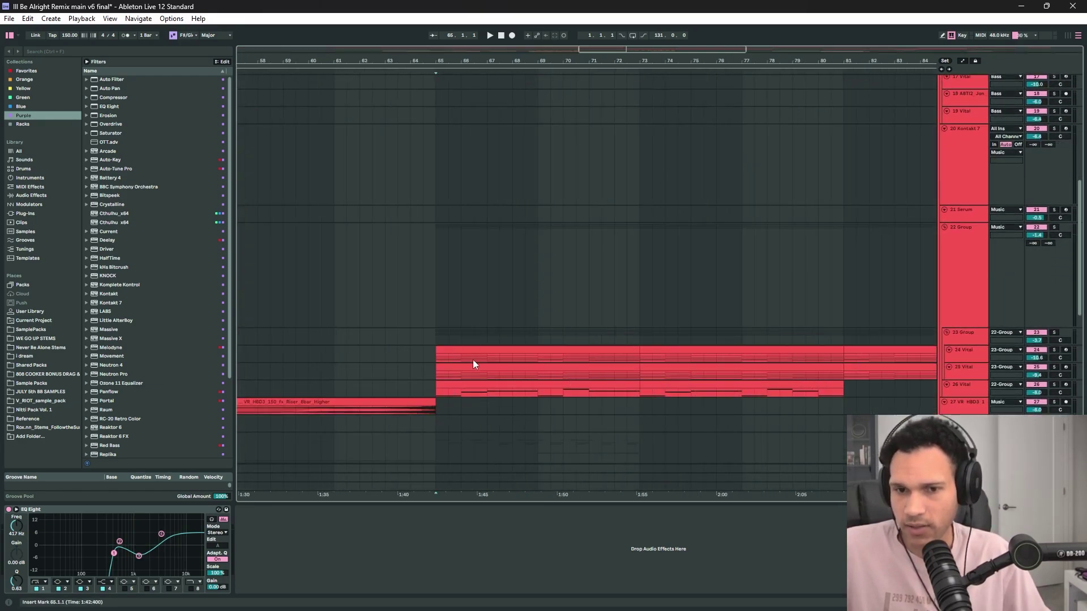
- Show the effect chains of the 24 Vital track, 23 Group and 22 Group one after another
{"action": "left_click", "coordinate": [436, 361]}
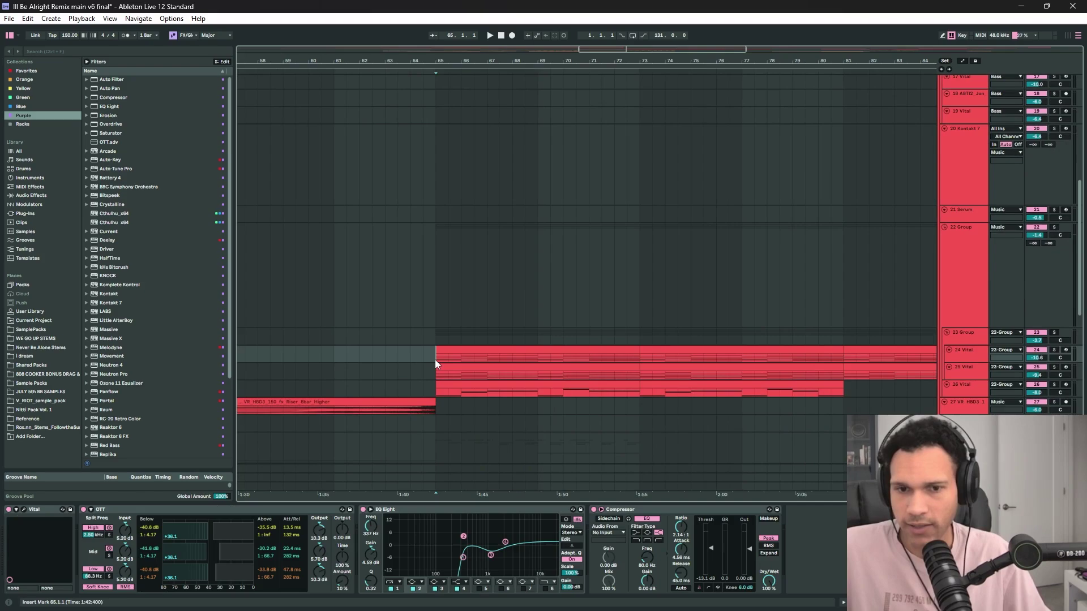
{"action": "left_click", "coordinate": [970, 340]}
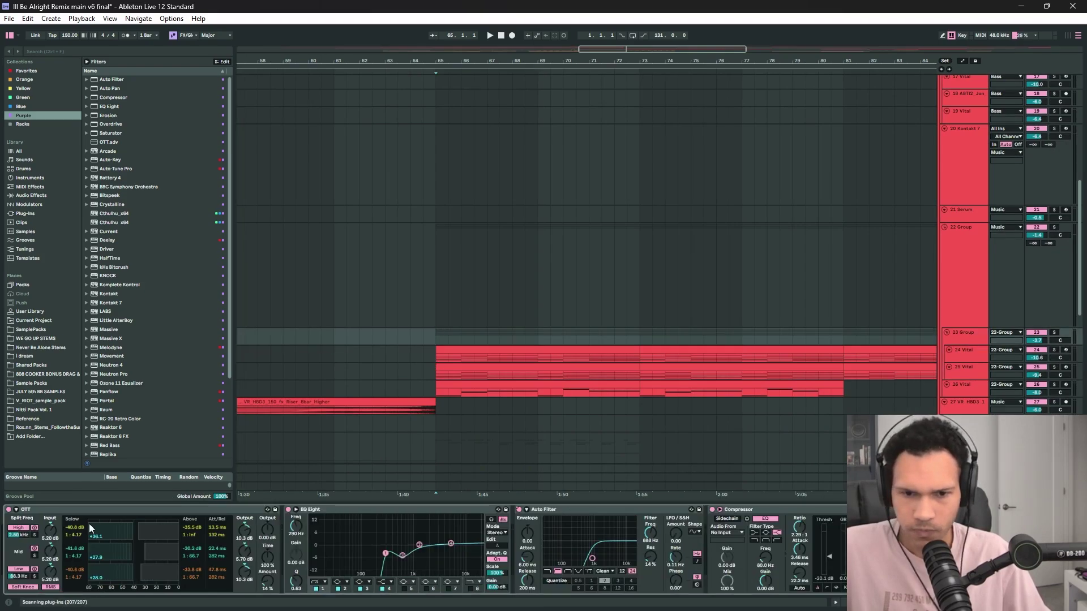
{"action": "left_click", "coordinate": [967, 300]}
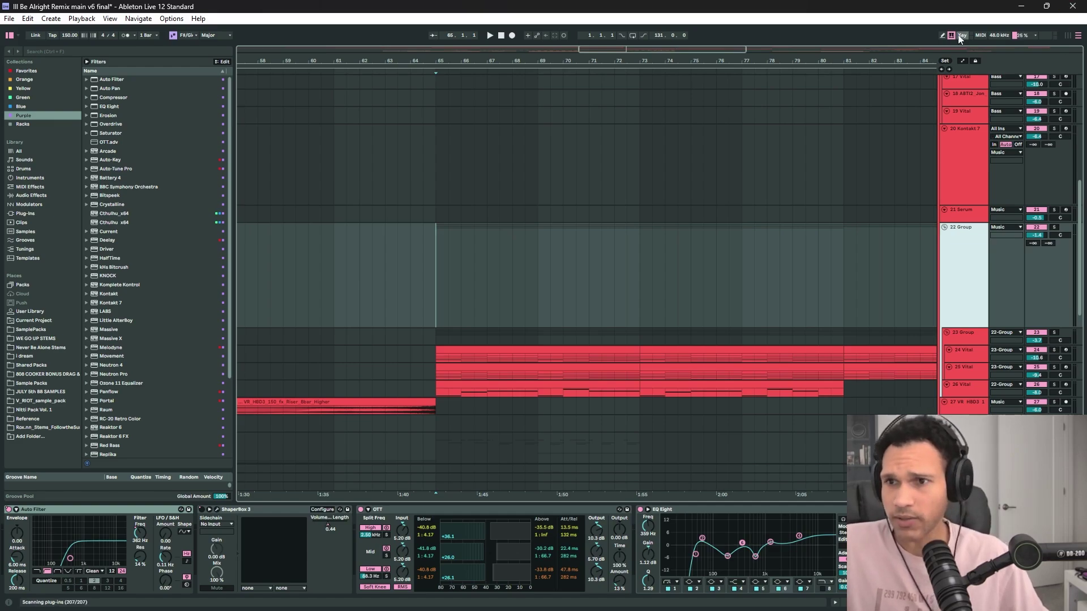
- Show the automation lanes, inspect the ShaperBox 3 volume curve on 22 Group after bar 65, and hide the lanes again
{"action": "key", "text": "a"}
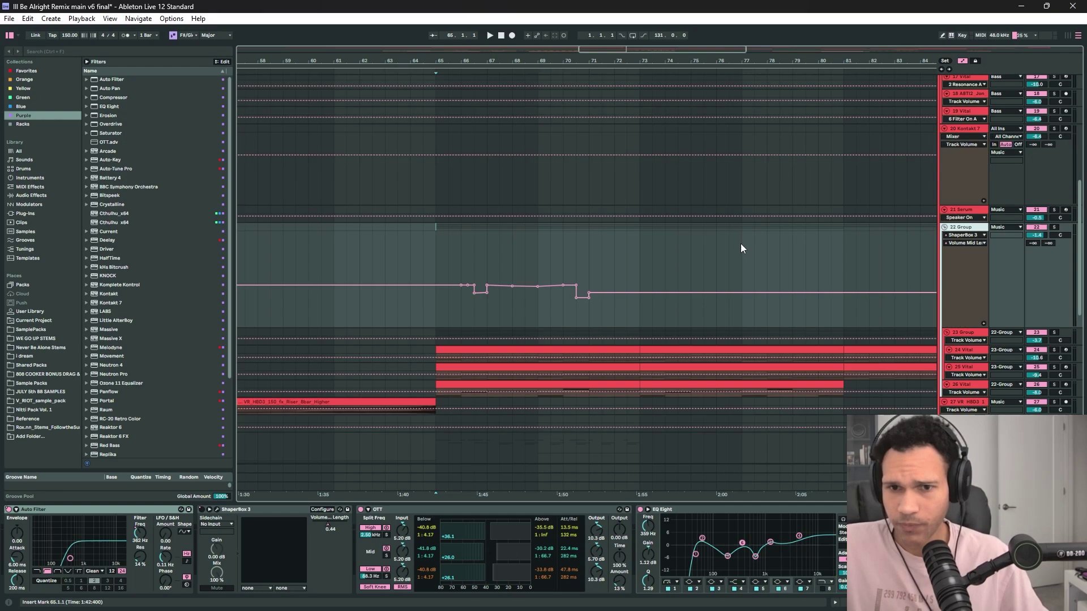
{"action": "scroll", "coordinate": [651, 249], "scroll_direction": "down", "scroll_amount": 1}
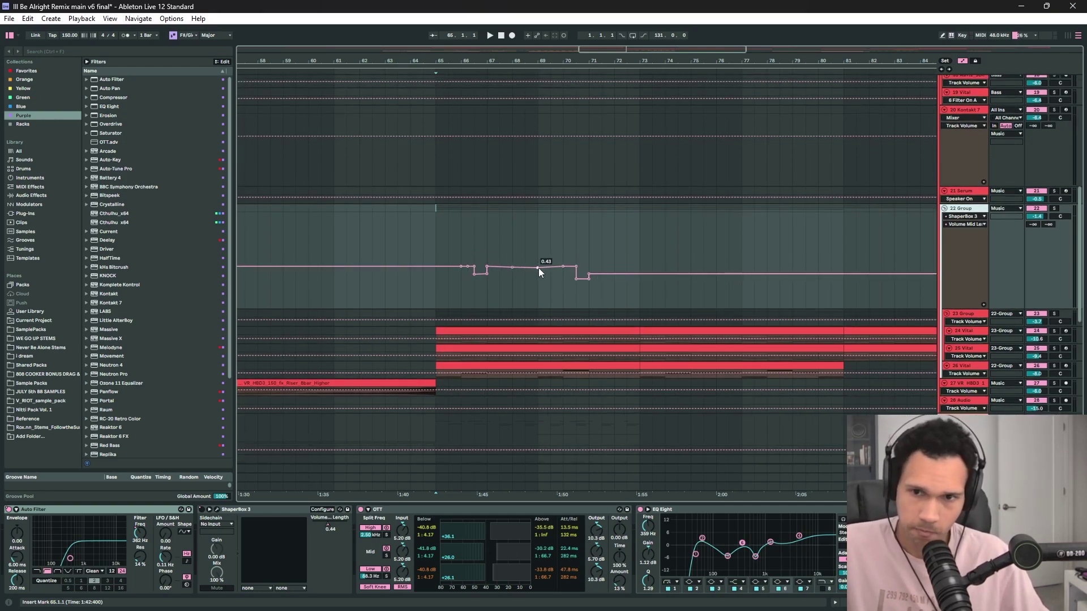
{"action": "key", "text": "a"}
- Place the insert marker on 22 Group at 64.3.1 and play the synth section from there twice
{"action": "left_click", "coordinate": [425, 269]}
{"action": "key", "text": "space"}
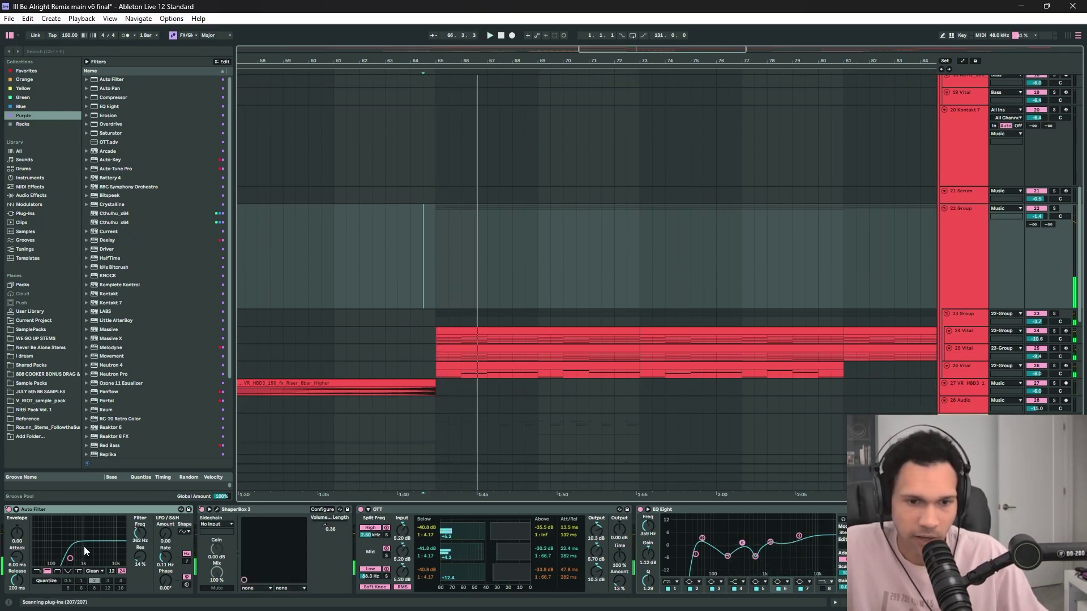
{"action": "key", "text": "space"}
{"action": "key", "text": "space"}
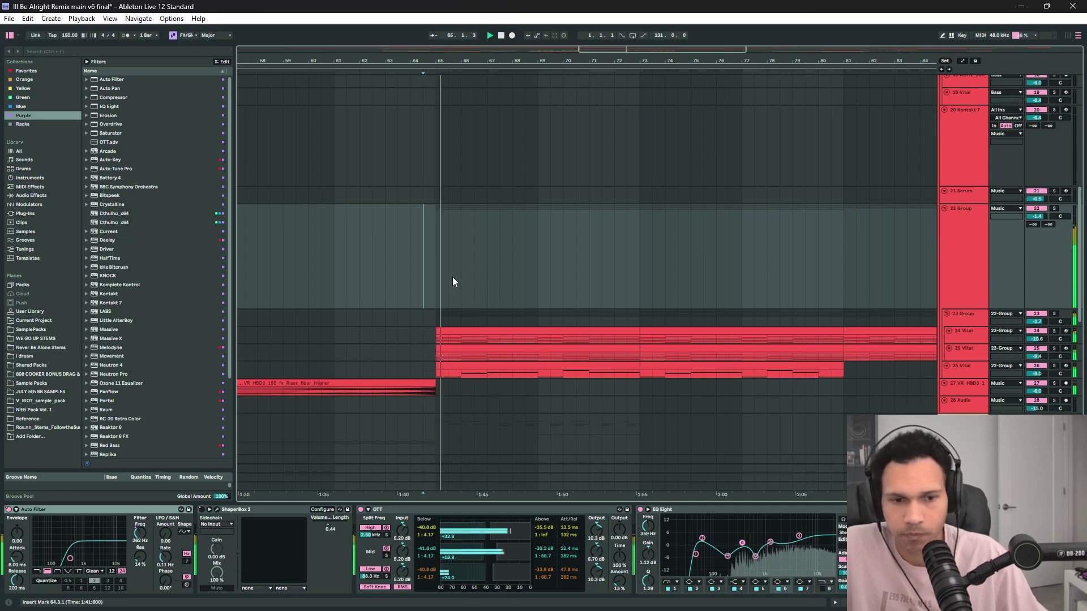
{"action": "scroll", "coordinate": [545, 244], "scroll_direction": "down", "scroll_amount": 1}
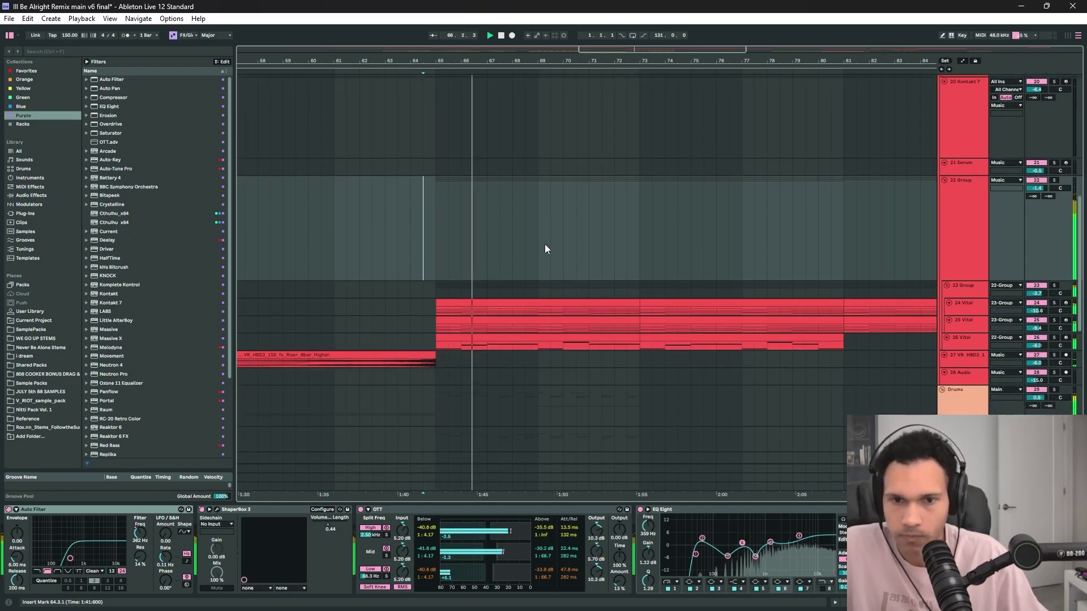
{"action": "scroll", "coordinate": [542, 243], "scroll_direction": "down", "scroll_amount": 2}
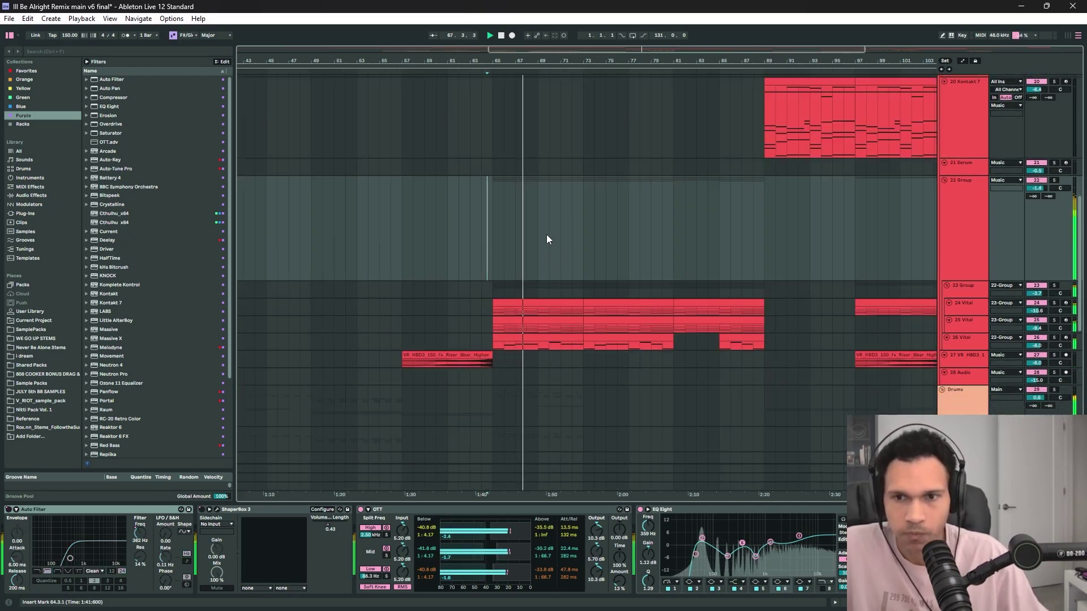
{"action": "scroll", "coordinate": [589, 253], "scroll_direction": "up", "scroll_amount": 2}
{"action": "scroll", "coordinate": [634, 292], "scroll_direction": "up", "scroll_amount": 1}
- Open the Vital synth on track 24 and on track 25 to view their Huge Chord Stack settings, closing each window
{"action": "left_click", "coordinate": [953, 394]}
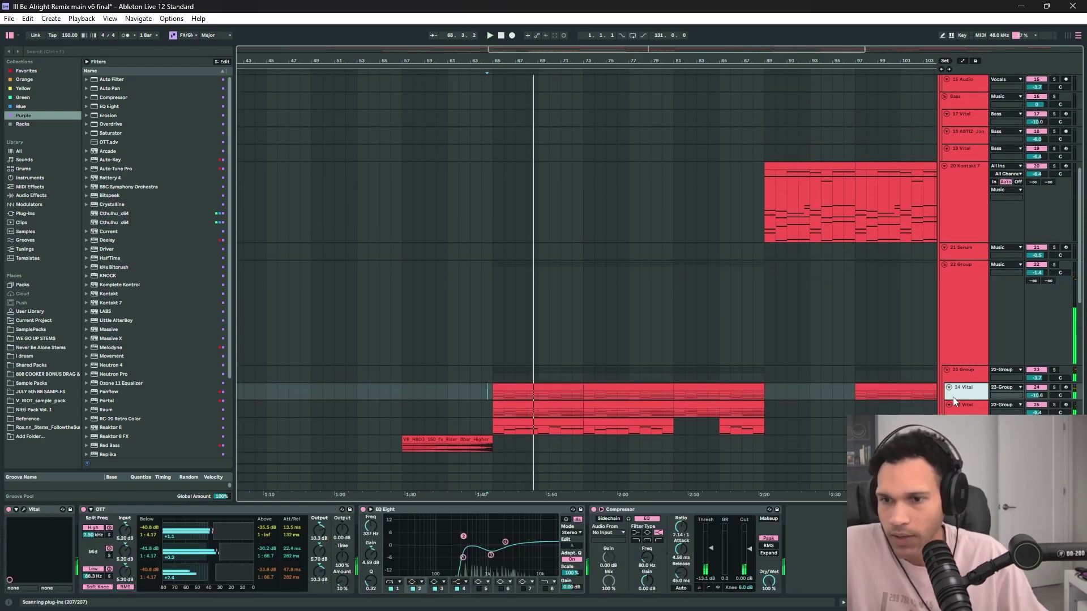
{"action": "left_click", "coordinate": [26, 509]}
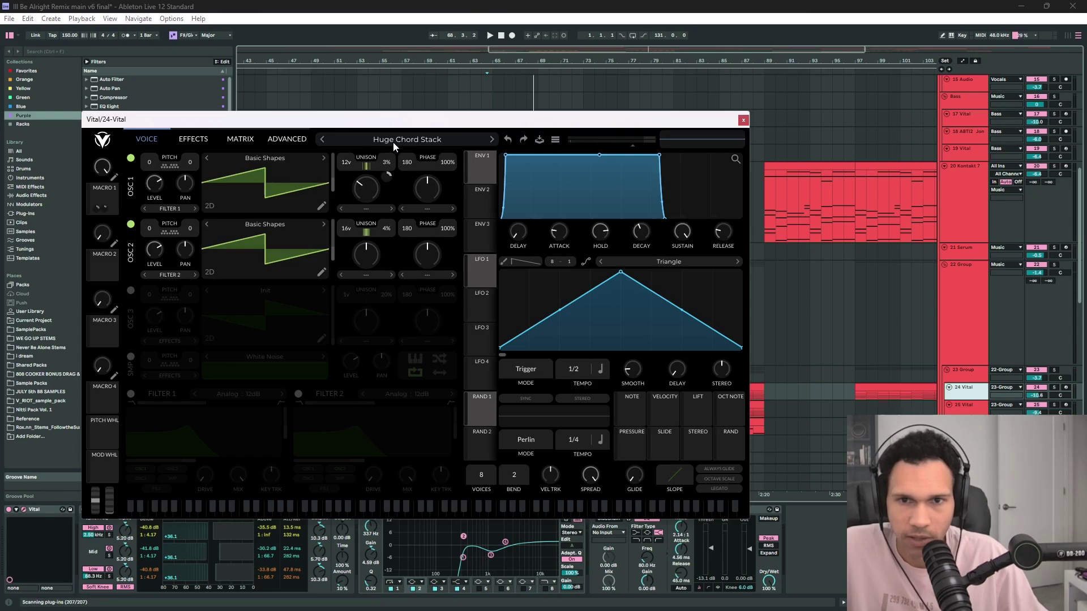
{"action": "left_click", "coordinate": [743, 120]}
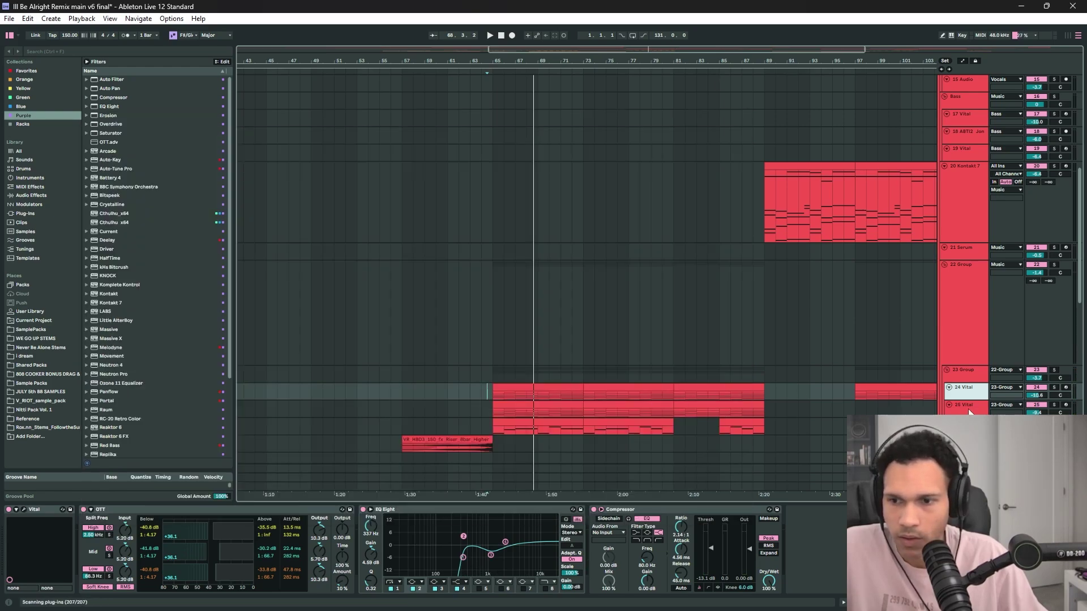
{"action": "key", "text": "Down"}
{"action": "left_click", "coordinate": [25, 509]}
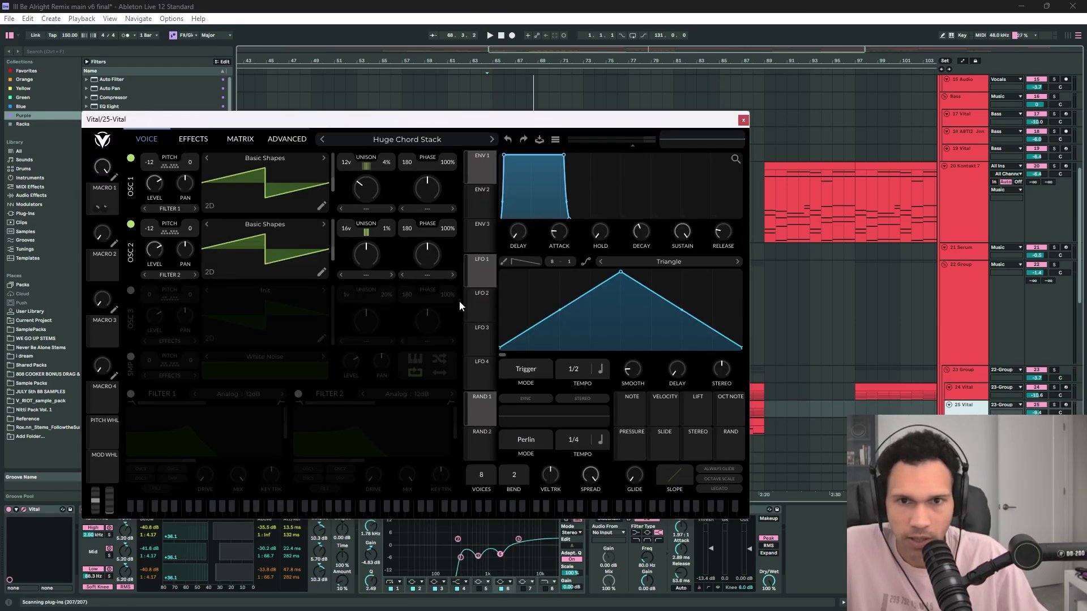
{"action": "left_click", "coordinate": [744, 121]}
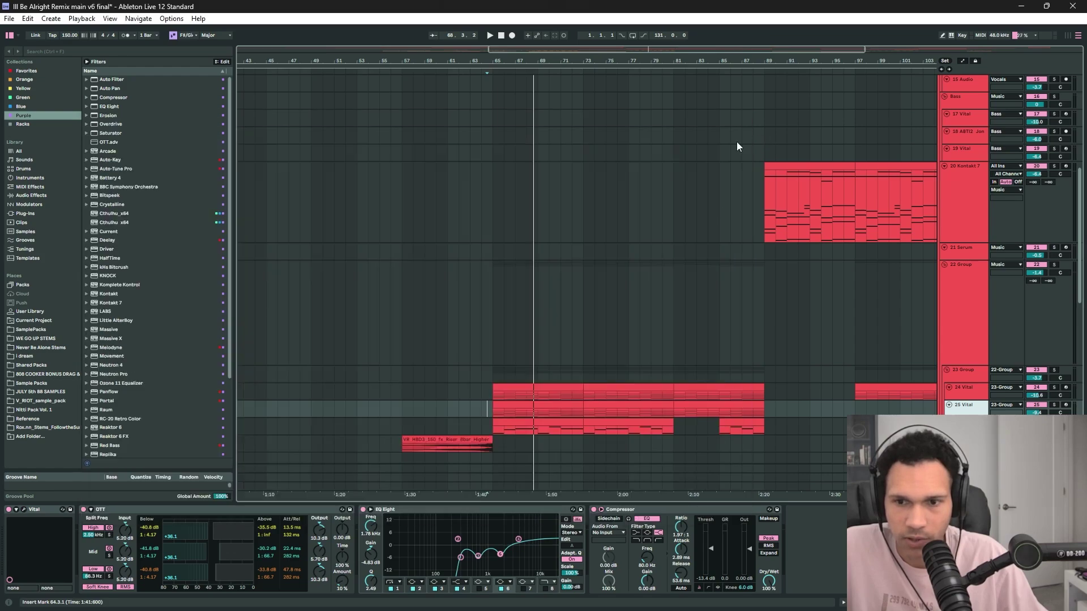
- Select the first 26 Vital clip, spanning bars 65 to 73, to view its track's devices
{"action": "scroll", "coordinate": [601, 435], "scroll_direction": "down", "scroll_amount": 2}
{"action": "left_click", "coordinate": [554, 404]}
{"action": "scroll", "coordinate": [943, 395], "scroll_direction": "down", "scroll_amount": 3}
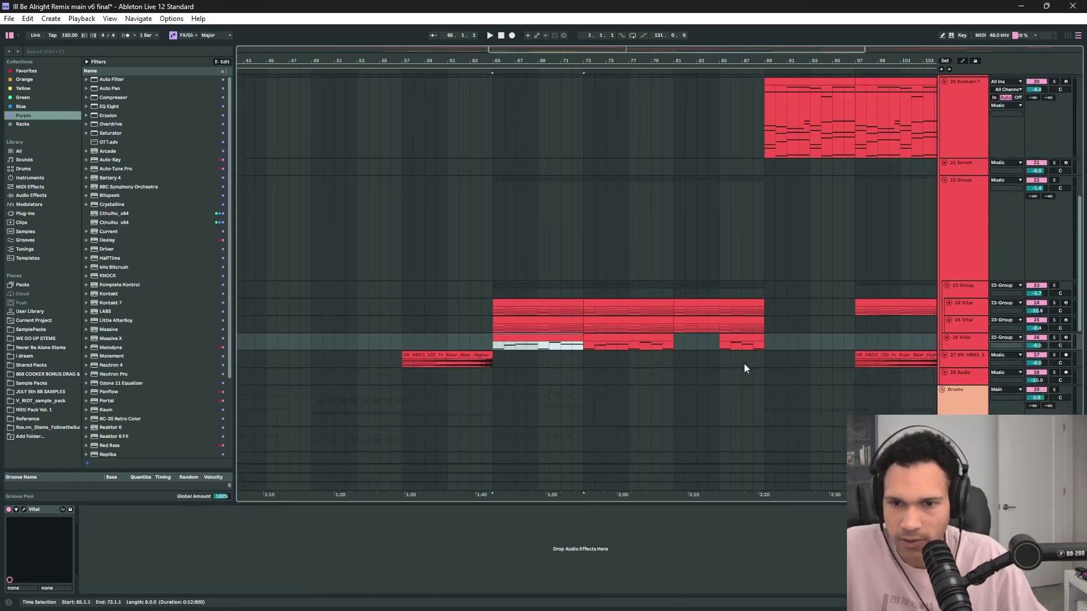
{"action": "scroll", "coordinate": [535, 331], "scroll_direction": "down", "scroll_amount": 2}
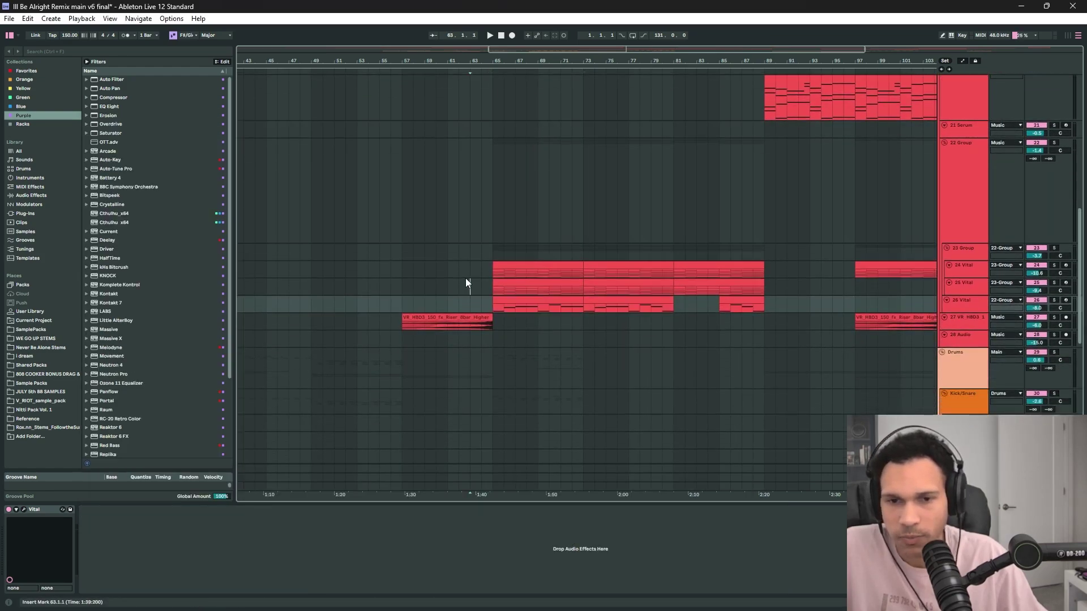
- Select the 25 Vital clip at bars 65 to 73 and play from bar 65 while looking over the synth and drum tracks
{"action": "left_click", "coordinate": [481, 269]}
{"action": "left_click", "coordinate": [491, 290]}
{"action": "left_click", "coordinate": [491, 303]}
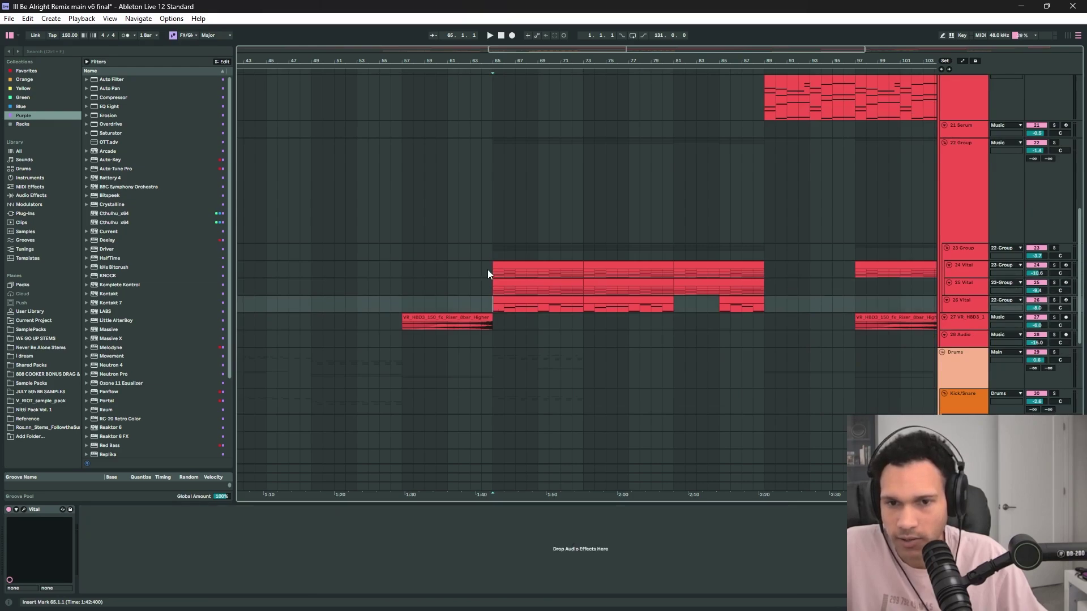
{"action": "left_click", "coordinate": [488, 270]}
{"action": "left_click", "coordinate": [507, 288]}
{"action": "key", "text": "space"}
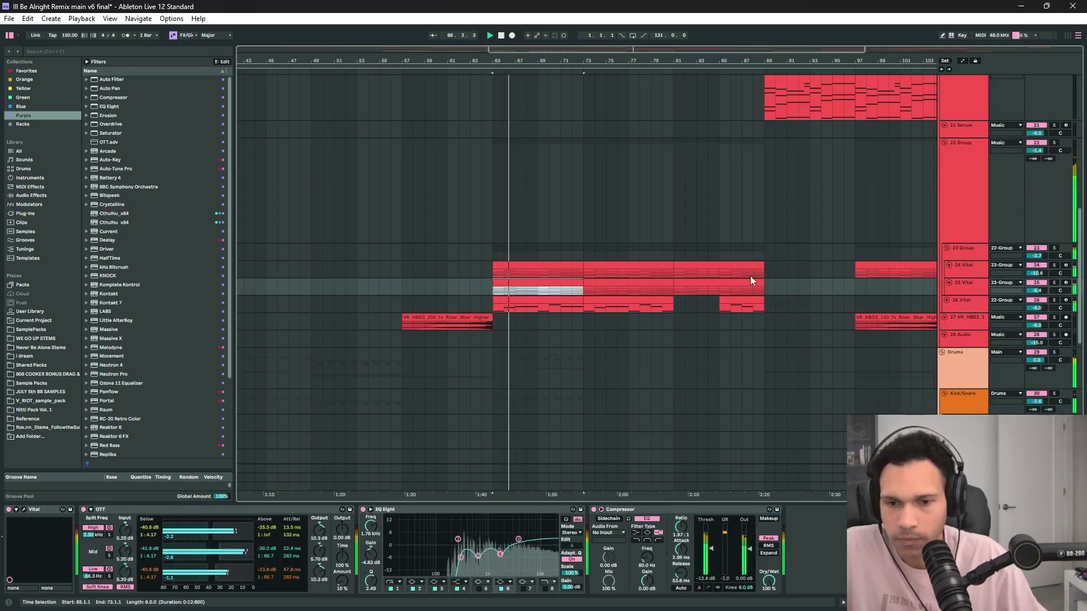
{"action": "scroll", "coordinate": [624, 234], "scroll_direction": "up", "scroll_amount": 2}
{"action": "scroll", "coordinate": [623, 234], "scroll_direction": "up", "scroll_amount": 1}
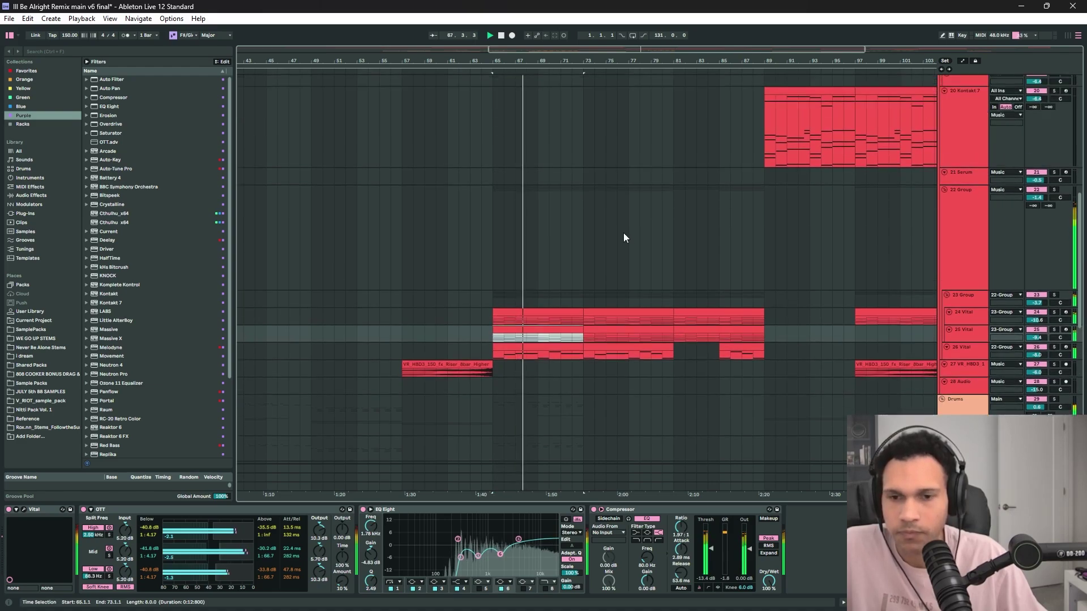
{"action": "scroll", "coordinate": [617, 389], "scroll_direction": "down", "scroll_amount": 5}
{"action": "scroll", "coordinate": [616, 391], "scroll_direction": "down", "scroll_amount": 10}
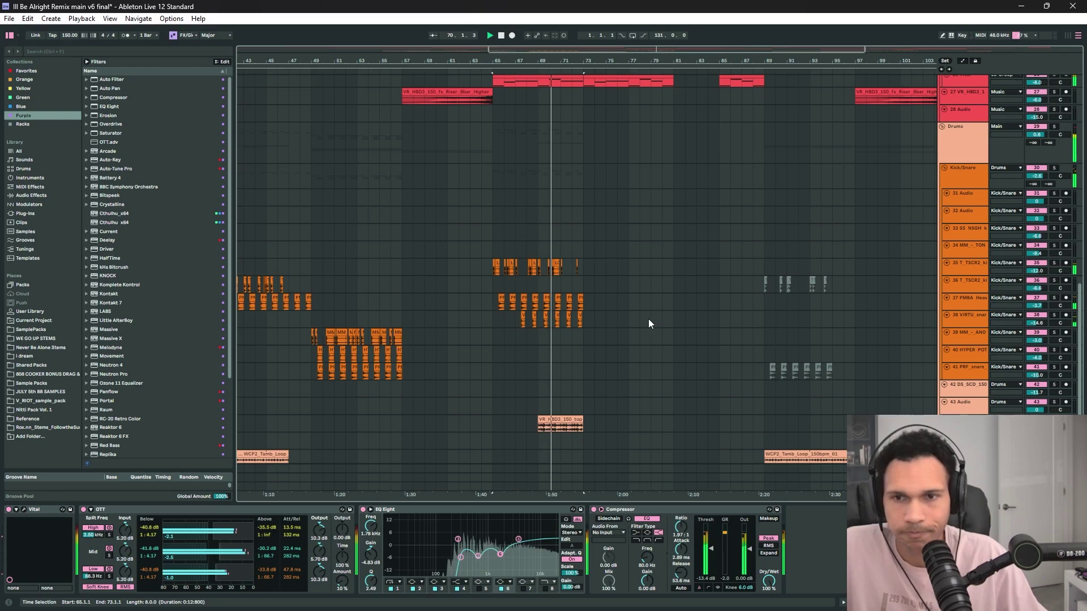
{"action": "scroll", "coordinate": [651, 310], "scroll_direction": "up", "scroll_amount": 10}
- Show the automation lanes across the whole arrangement and place the insert marker at bar 67 on 22 Group's ShaperBox 3 volume lane
{"action": "key", "text": "a"}
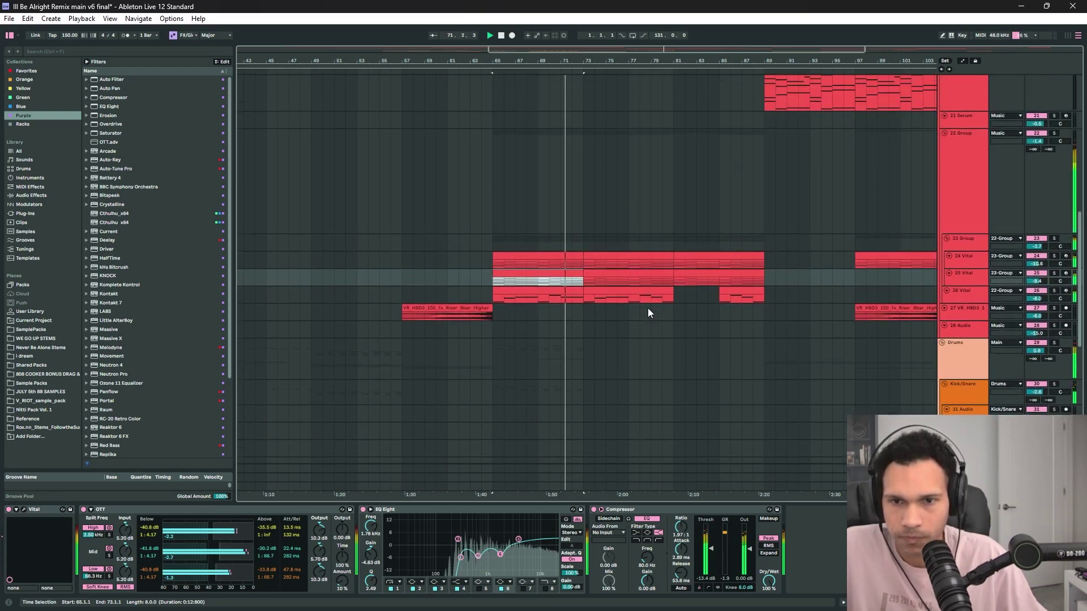
{"action": "scroll", "coordinate": [638, 286], "scroll_direction": "up", "scroll_amount": 3, "text": "ctrl"}
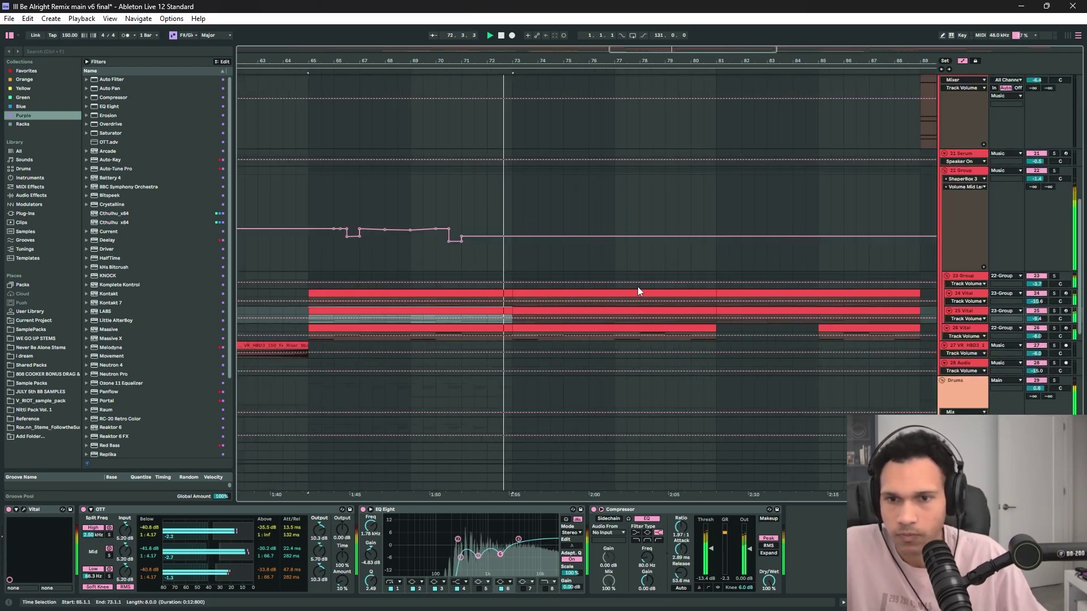
{"action": "scroll", "coordinate": [638, 286], "scroll_direction": "down", "scroll_amount": 6, "text": "ctrl"}
{"action": "left_click", "coordinate": [569, 264]}
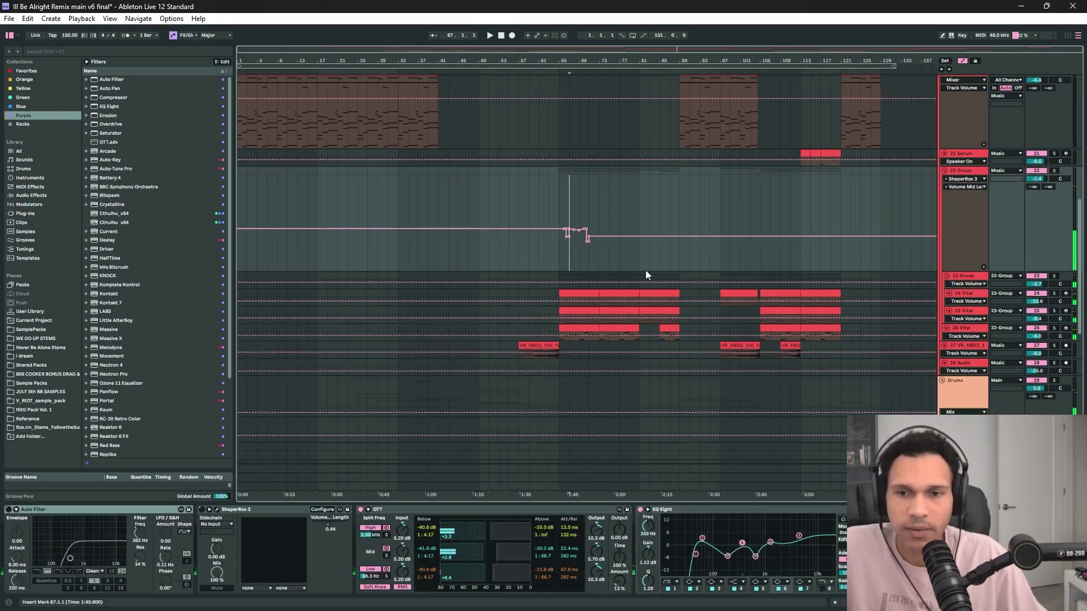
{"action": "scroll", "coordinate": [647, 275], "scroll_direction": "up", "scroll_amount": 2}
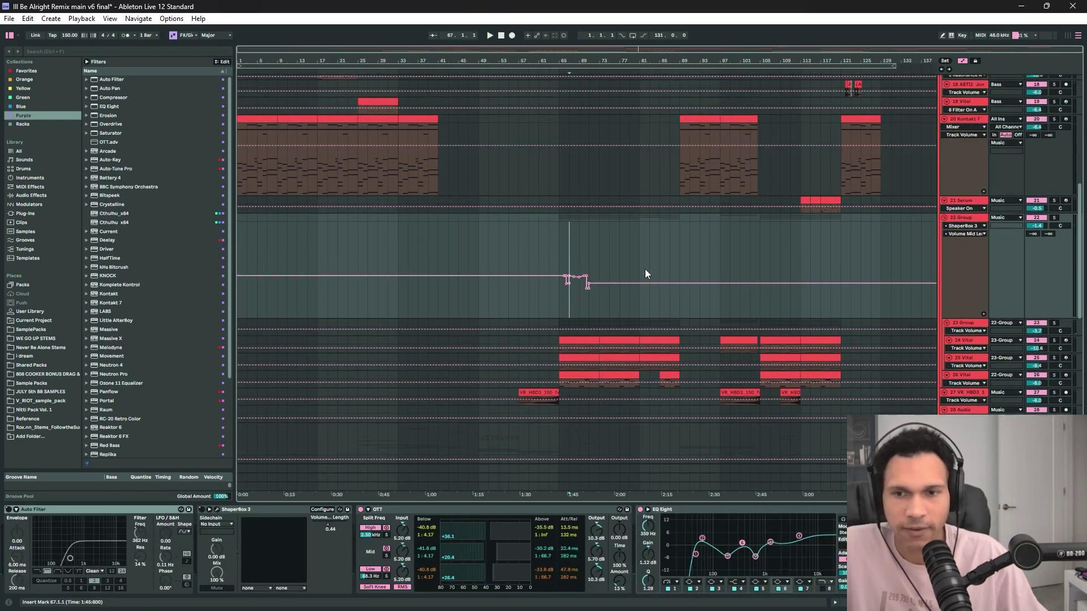
- Move the insert marker to bar 65 on 22 Group, review its volume automation, and hide the automation lanes
{"action": "left_click", "coordinate": [561, 243]}
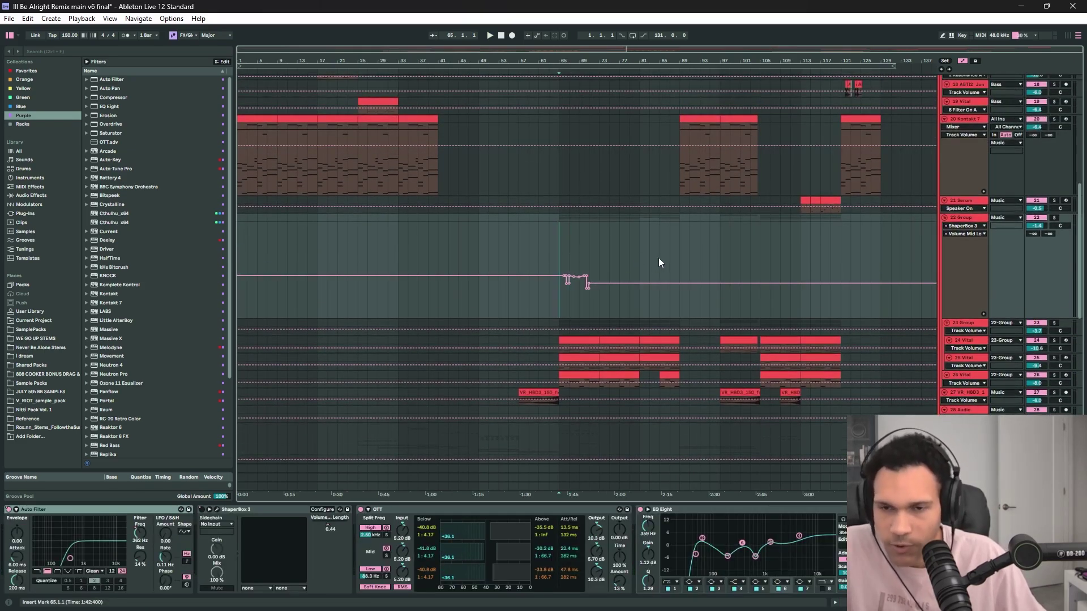
{"action": "scroll", "coordinate": [657, 257], "scroll_direction": "up", "scroll_amount": 2}
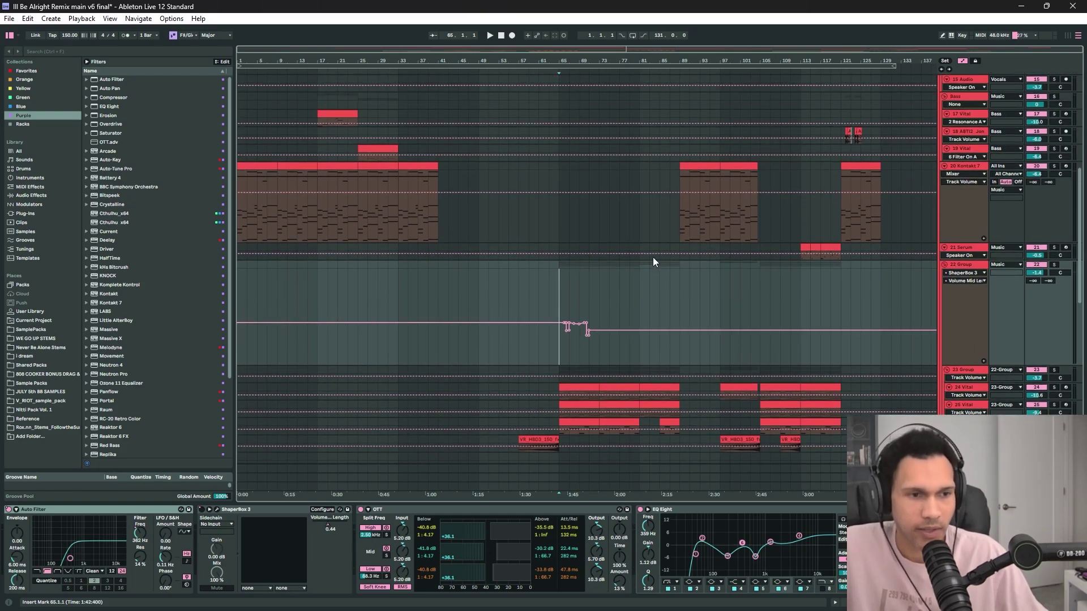
{"action": "scroll", "coordinate": [653, 262], "scroll_direction": "down", "scroll_amount": 1}
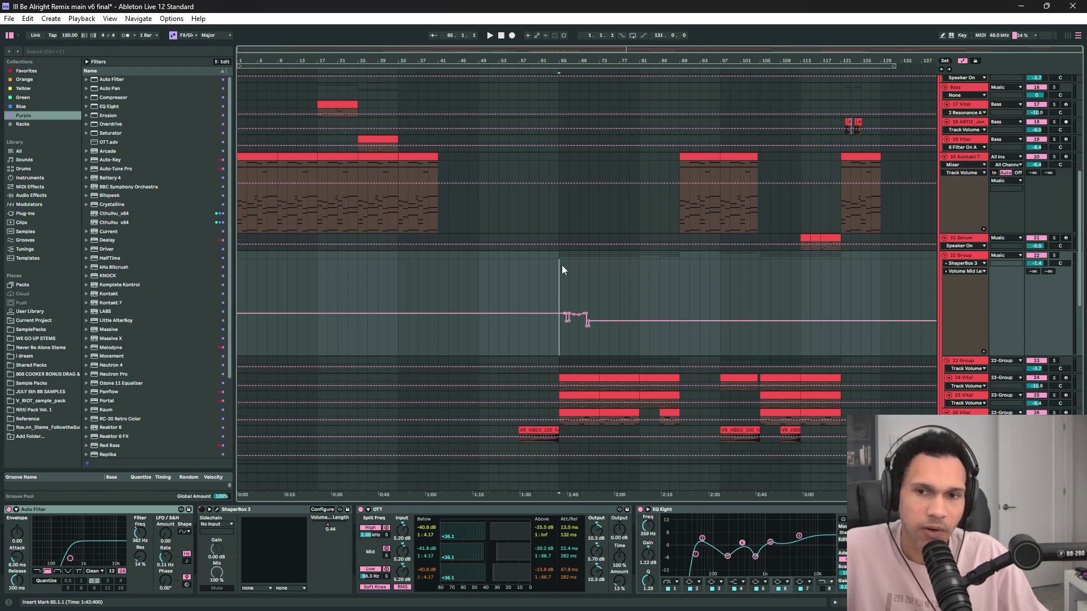
{"action": "scroll", "coordinate": [562, 265], "scroll_direction": "down", "scroll_amount": 1}
{"action": "scroll", "coordinate": [562, 266], "scroll_direction": "up", "scroll_amount": 1}
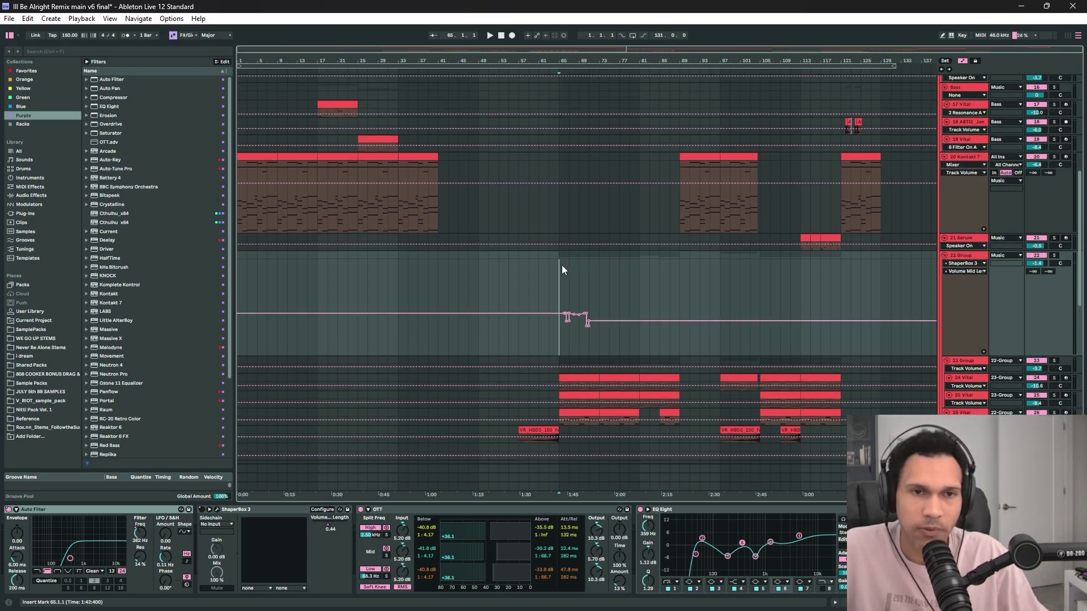
{"action": "key", "text": "a"}
{"action": "key", "text": "a"}
{"action": "key", "text": "a"}
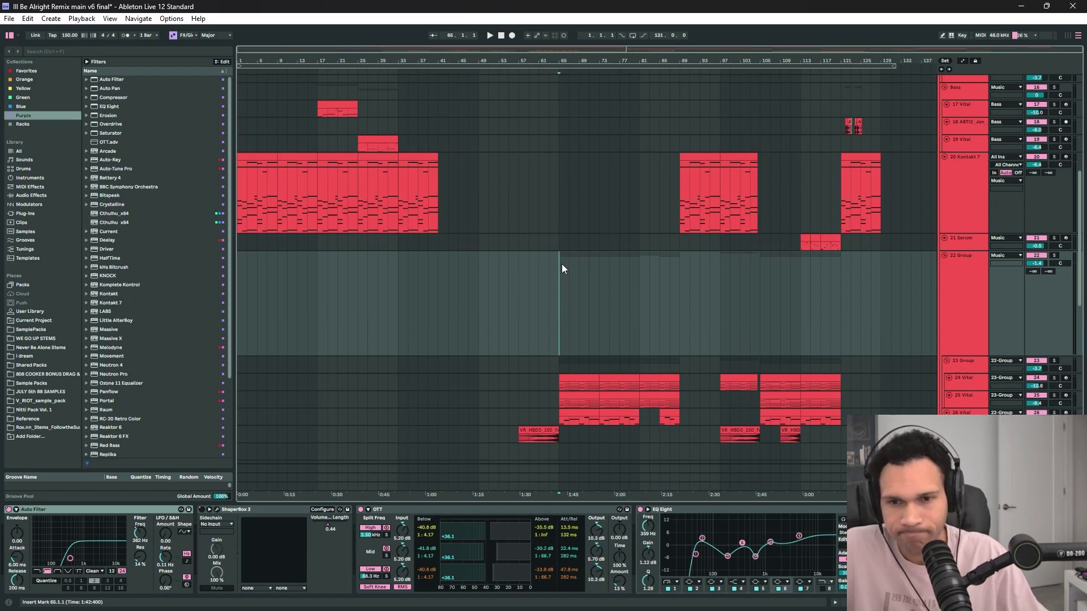
- Examine the synth clips around bar 65, then mark bars 11 and 21 in the 20 Kontakt 7 clips
{"action": "scroll", "coordinate": [562, 264], "scroll_direction": "down", "scroll_amount": 1}
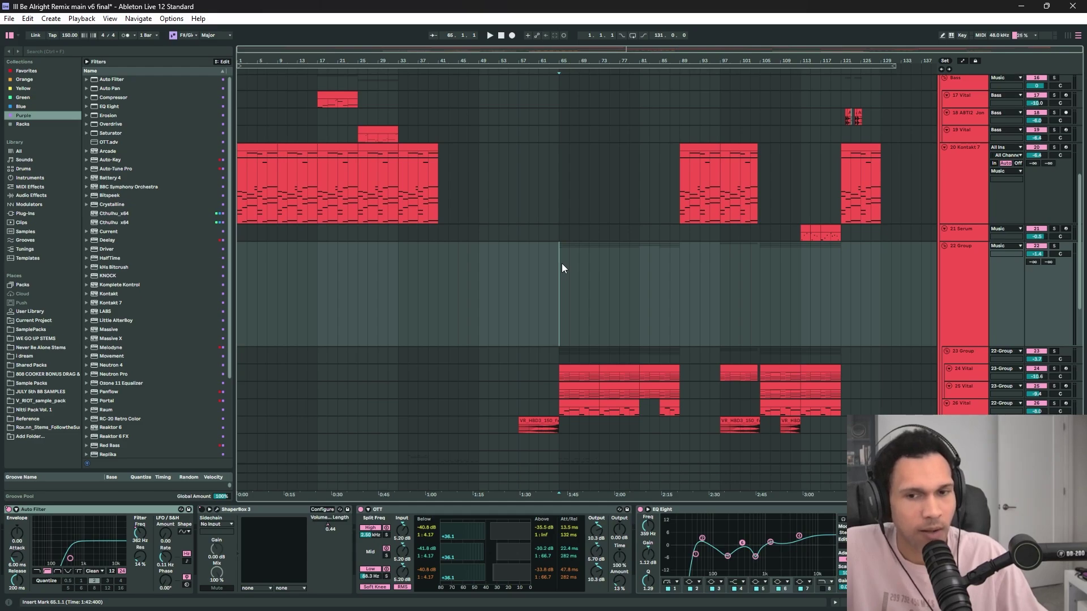
{"action": "scroll", "coordinate": [561, 265], "scroll_direction": "down", "scroll_amount": 3}
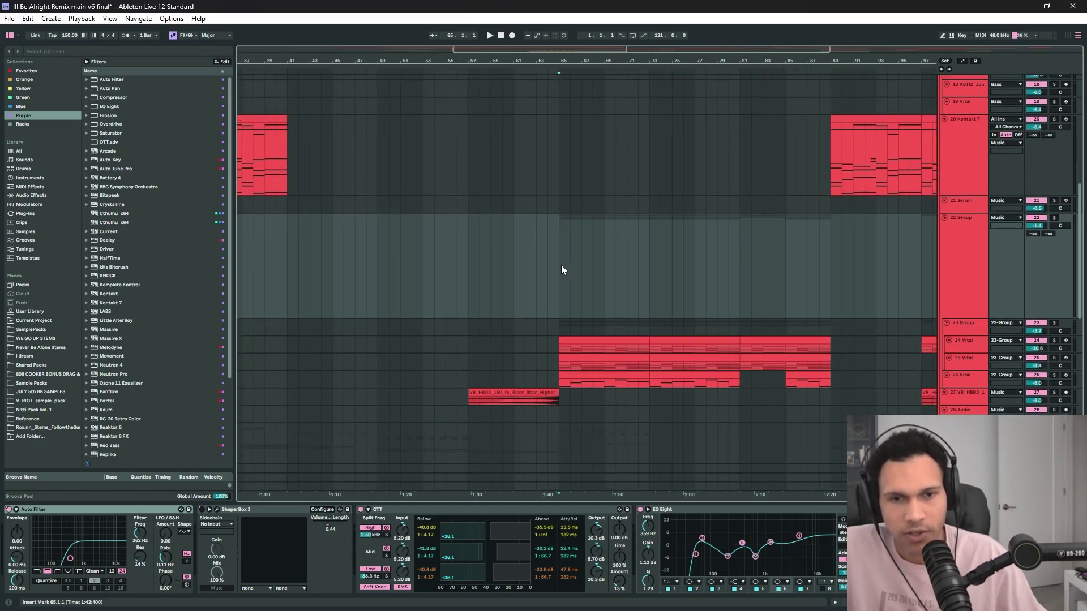
{"action": "scroll", "coordinate": [578, 335], "scroll_direction": "up", "scroll_amount": 4}
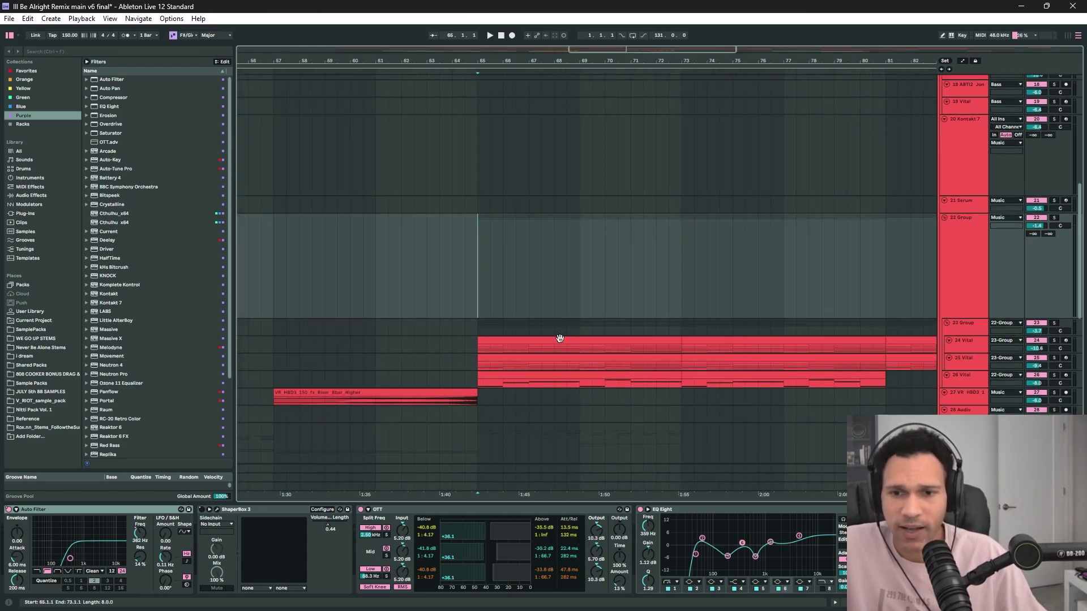
{"action": "scroll", "coordinate": [559, 335], "scroll_direction": "down", "scroll_amount": 4}
{"action": "scroll", "coordinate": [558, 300], "scroll_direction": "up", "scroll_amount": 3}
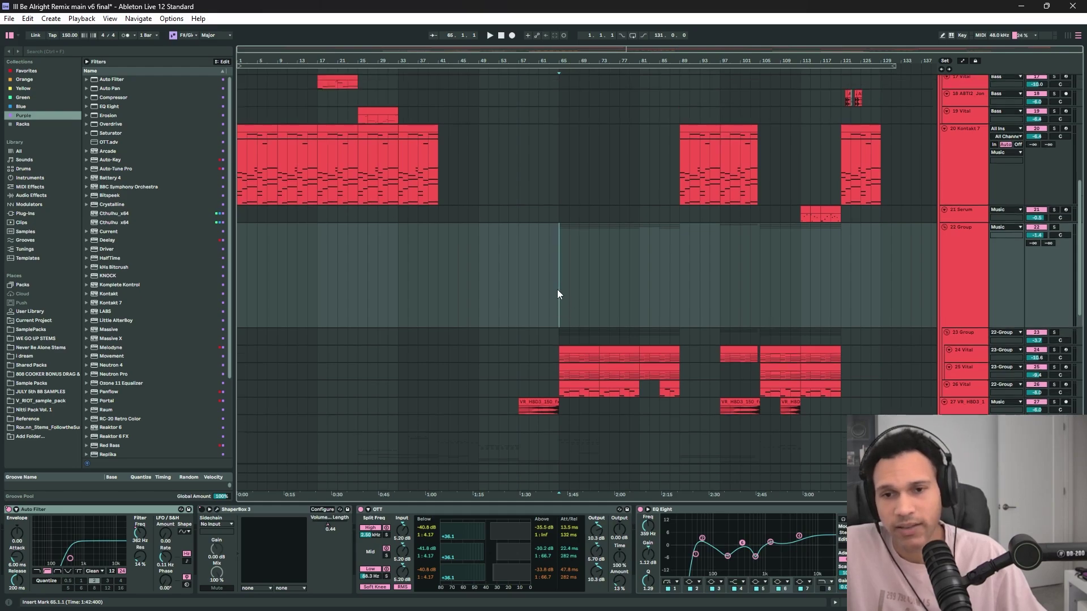
{"action": "left_click", "coordinate": [291, 166]}
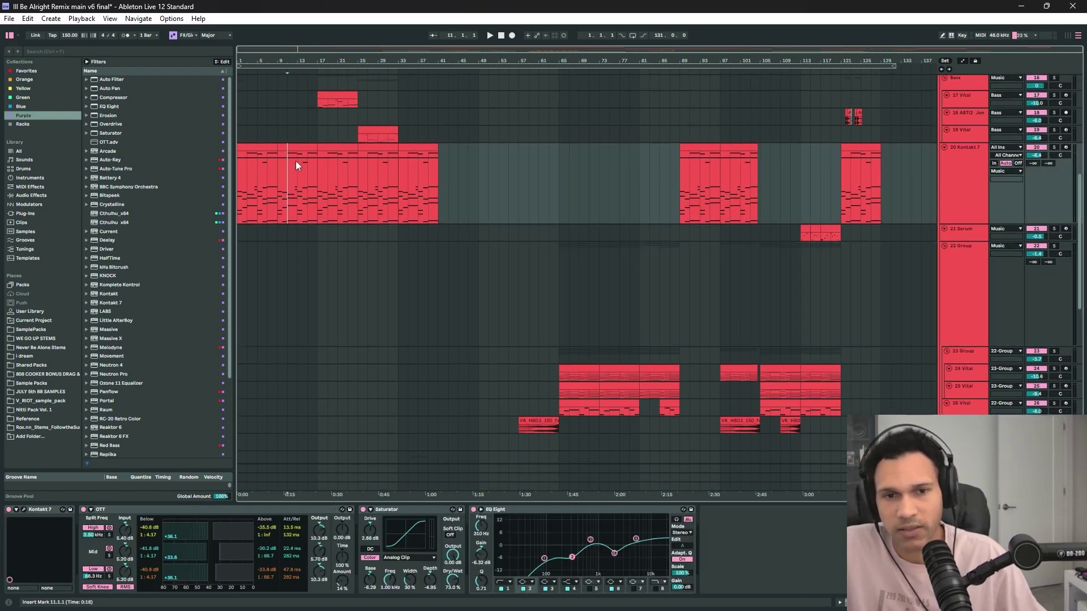
{"action": "left_click", "coordinate": [295, 164]}
{"action": "left_click", "coordinate": [333, 184]}
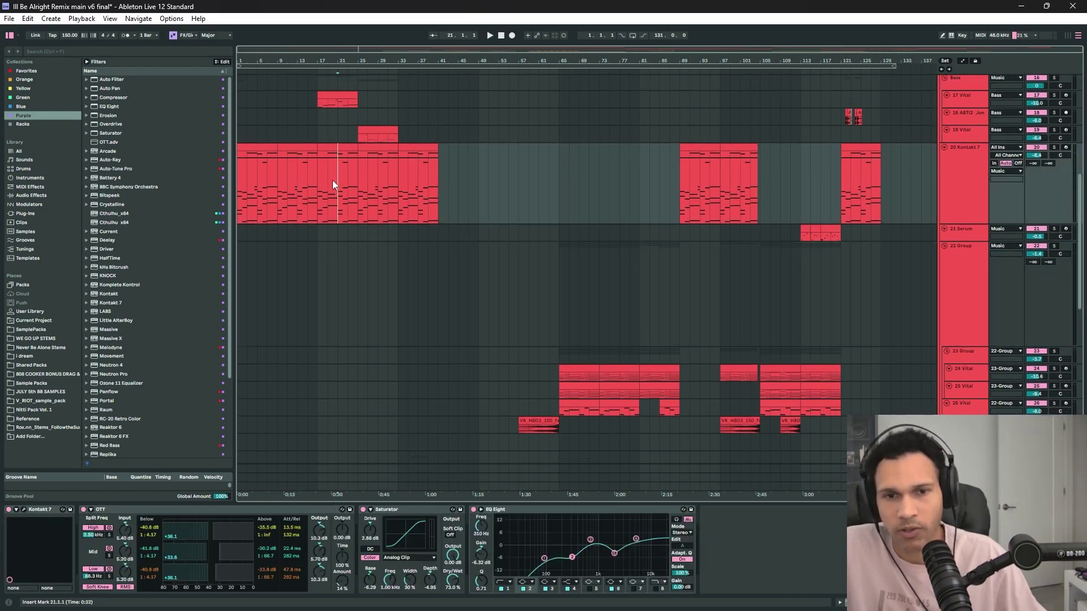
- Audition 20 Kontakt 7 from bar 17, and solo 23 Group to hear it from bar 65
{"action": "key", "text": "space"}
{"action": "left_click", "coordinate": [1055, 148]}
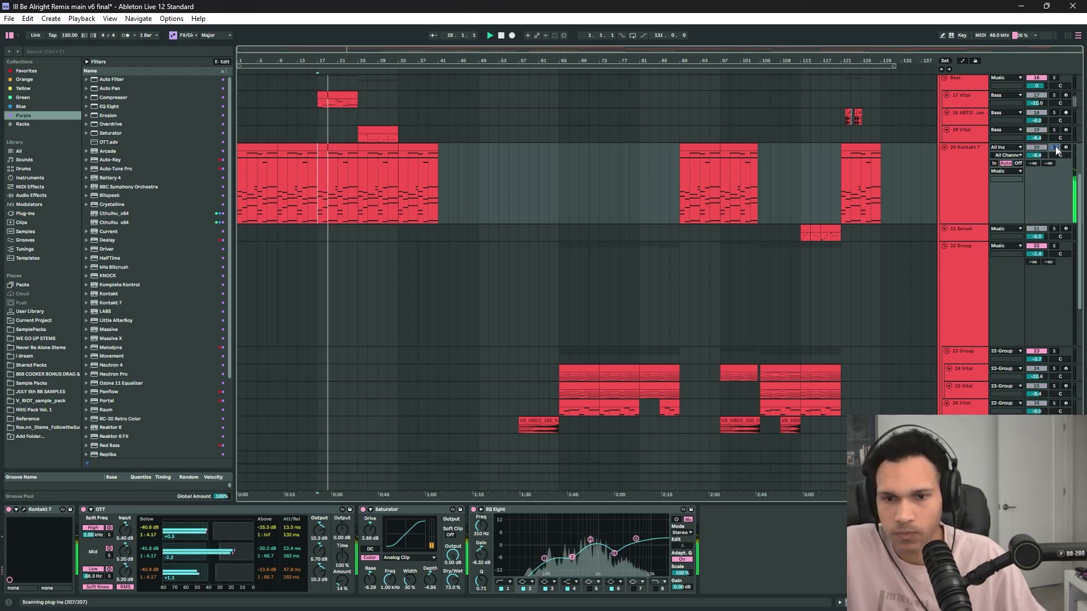
{"action": "left_click", "coordinate": [559, 374]}
{"action": "left_click", "coordinate": [1054, 352]}
{"action": "key", "text": "space"}
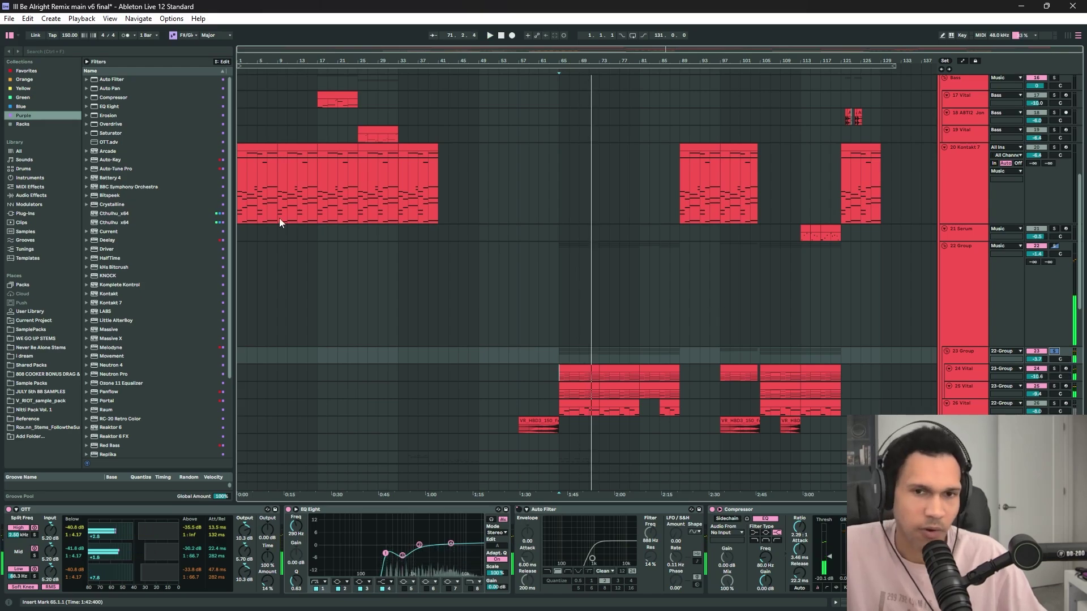
- Solo 20 Kontakt 7, play it from bar 9, mark bar 14.3 in its clips, and end the solo
{"action": "left_click", "coordinate": [278, 190]}
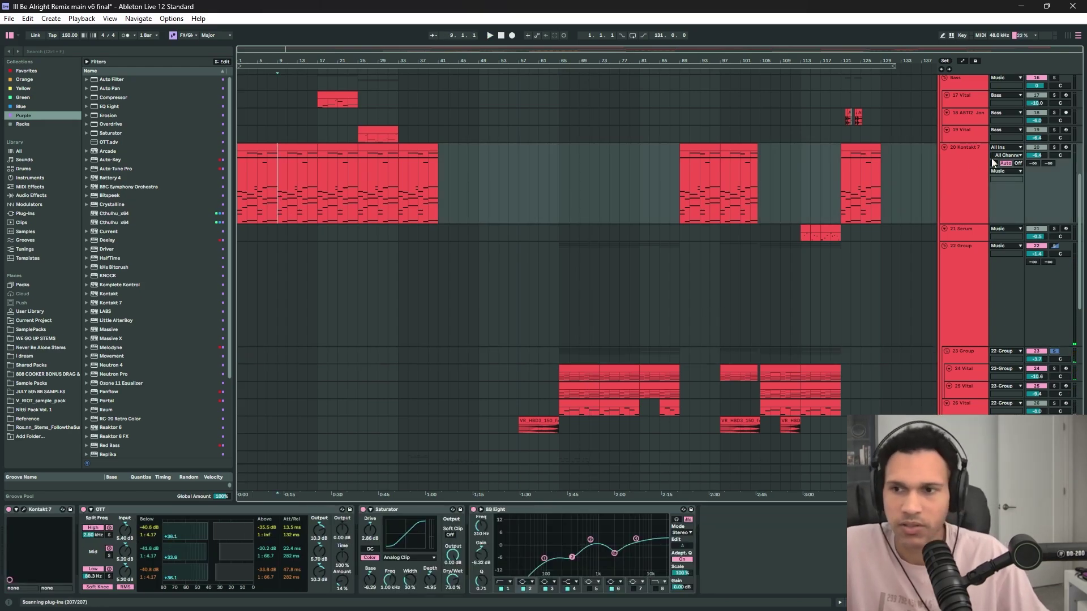
{"action": "left_click", "coordinate": [1054, 147]}
{"action": "key", "text": "space"}
{"action": "scroll", "coordinate": [292, 192], "scroll_direction": "up", "scroll_amount": 5}
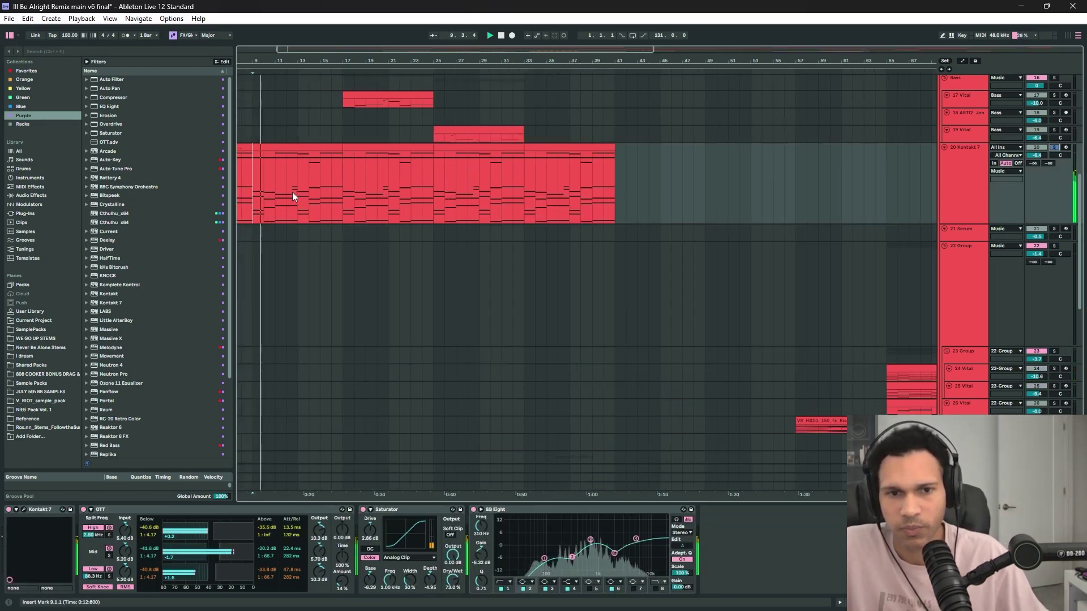
{"action": "left_click", "coordinate": [350, 200]}
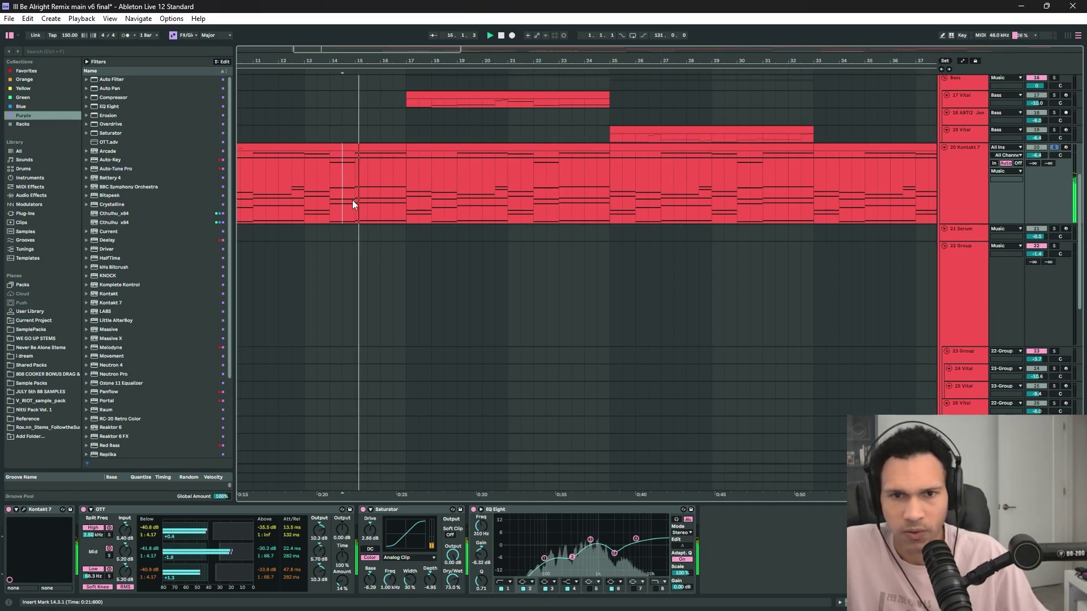
{"action": "scroll", "coordinate": [352, 200], "scroll_direction": "down", "scroll_amount": 5}
{"action": "left_click", "coordinate": [1054, 137]}
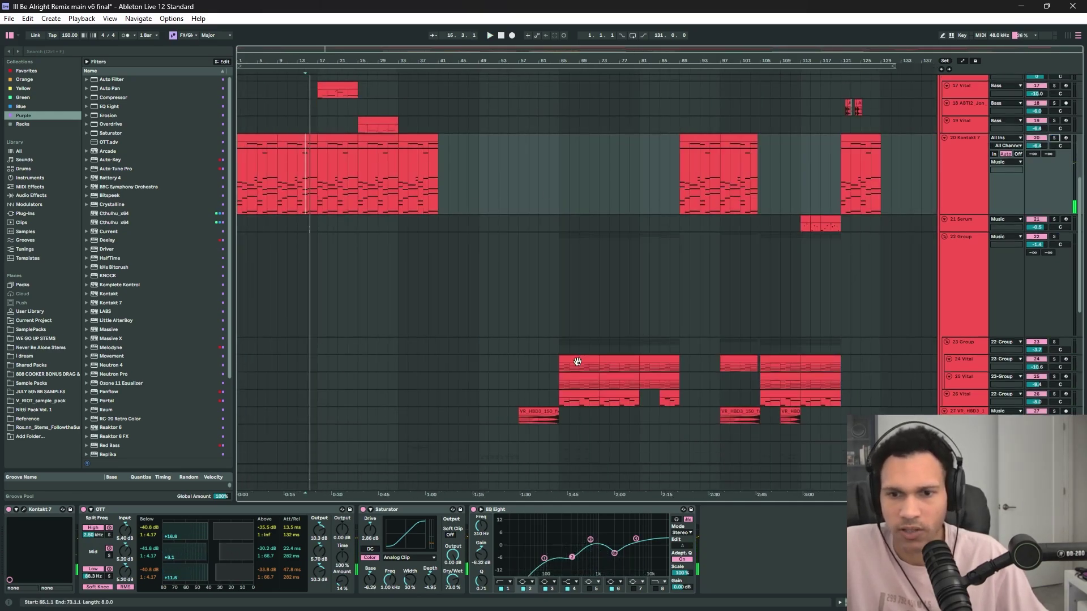
{"action": "left_click", "coordinate": [554, 376]}
{"action": "right_click", "coordinate": [553, 375]}
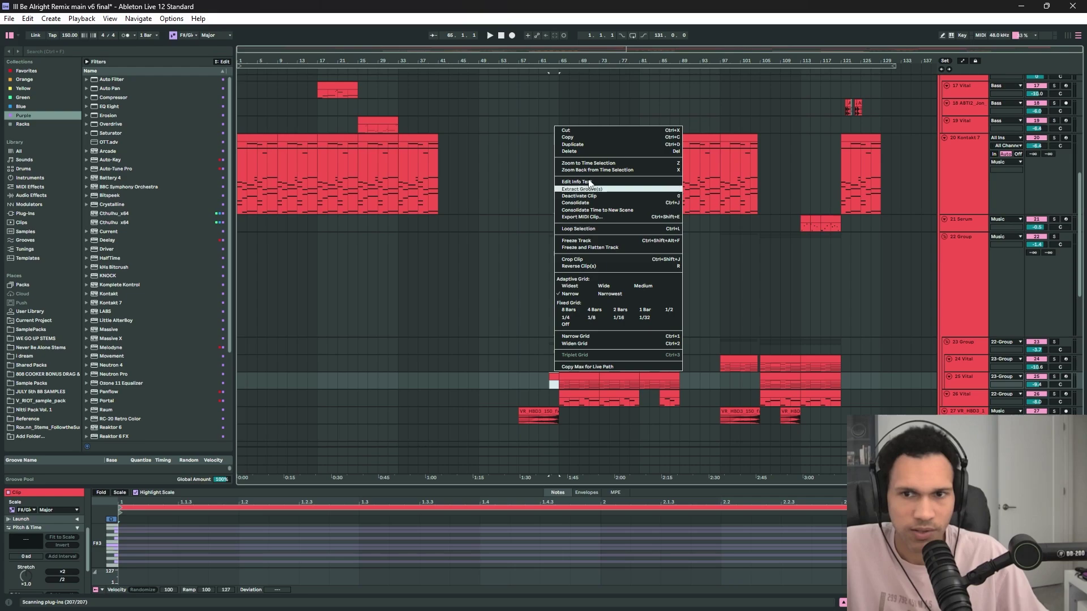
{"action": "left_click", "coordinate": [586, 154]}
- Place the insert marker at bar 63 on 22 Group, play the full mix through the drop, and stop playback
{"action": "left_click", "coordinate": [558, 359]}
{"action": "scroll", "coordinate": [540, 294], "scroll_direction": "down", "scroll_amount": 1}
{"action": "left_click", "coordinate": [538, 283]}
{"action": "left_click", "coordinate": [548, 276]}
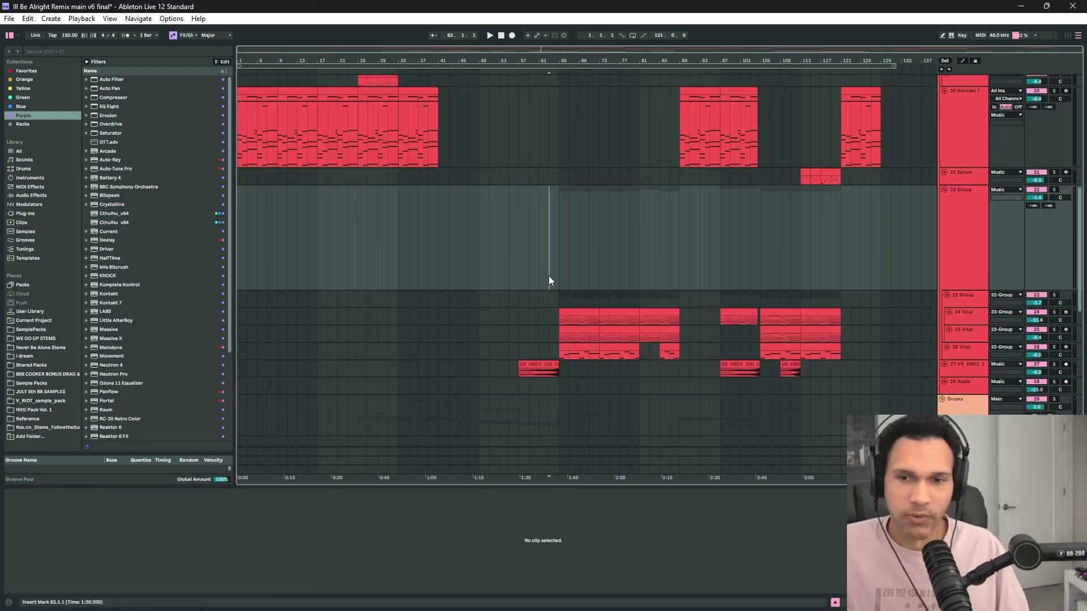
{"action": "key", "text": "space"}
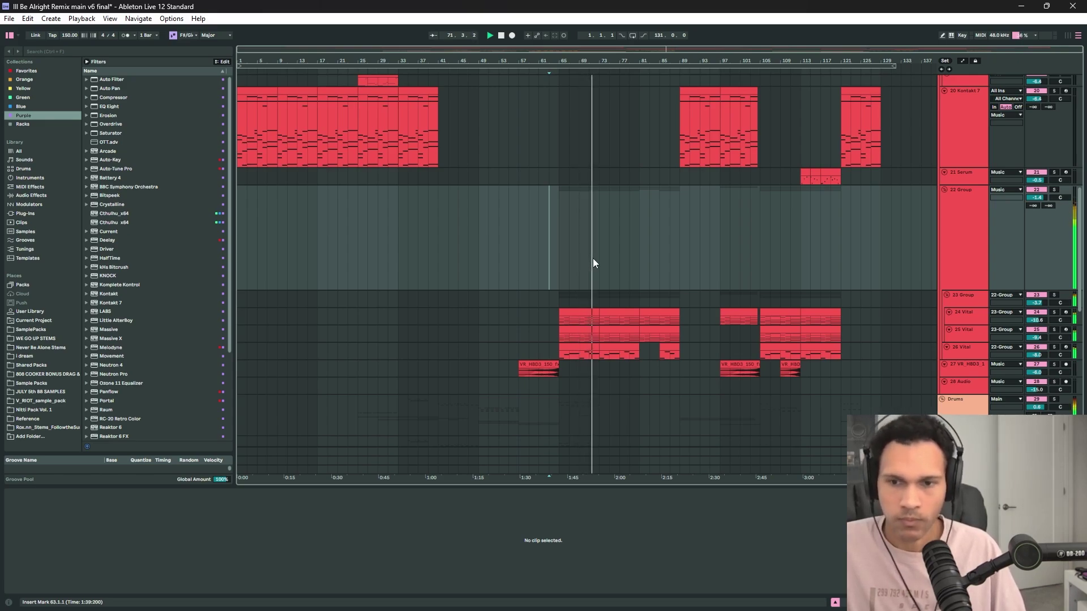
{"action": "scroll", "coordinate": [594, 263], "scroll_direction": "down", "scroll_amount": 1}
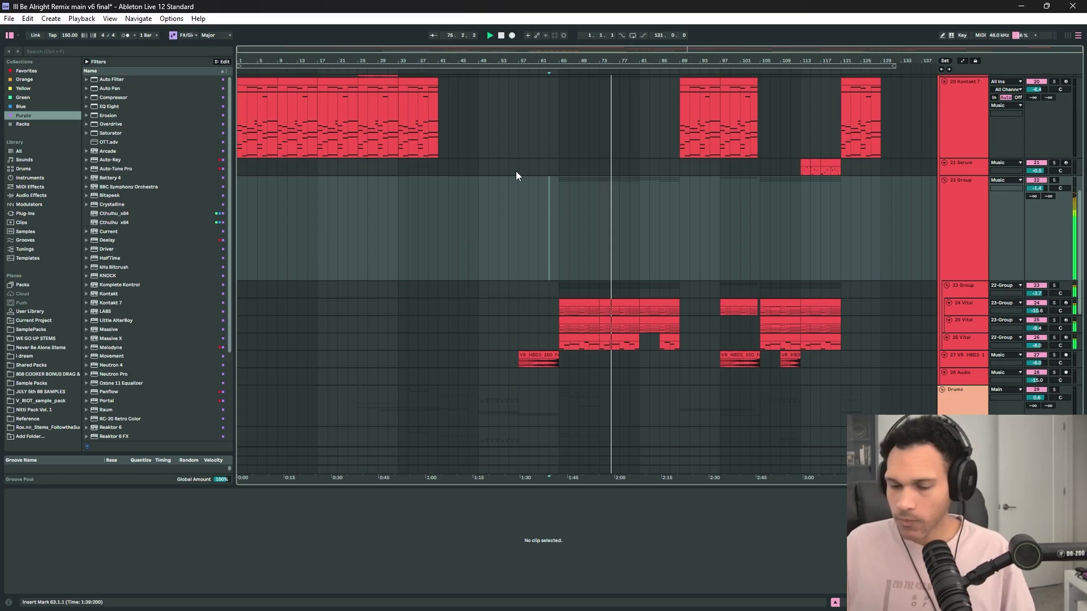
{"action": "scroll", "coordinate": [568, 169], "scroll_direction": "up", "scroll_amount": 5}
{"action": "key", "text": "space"}
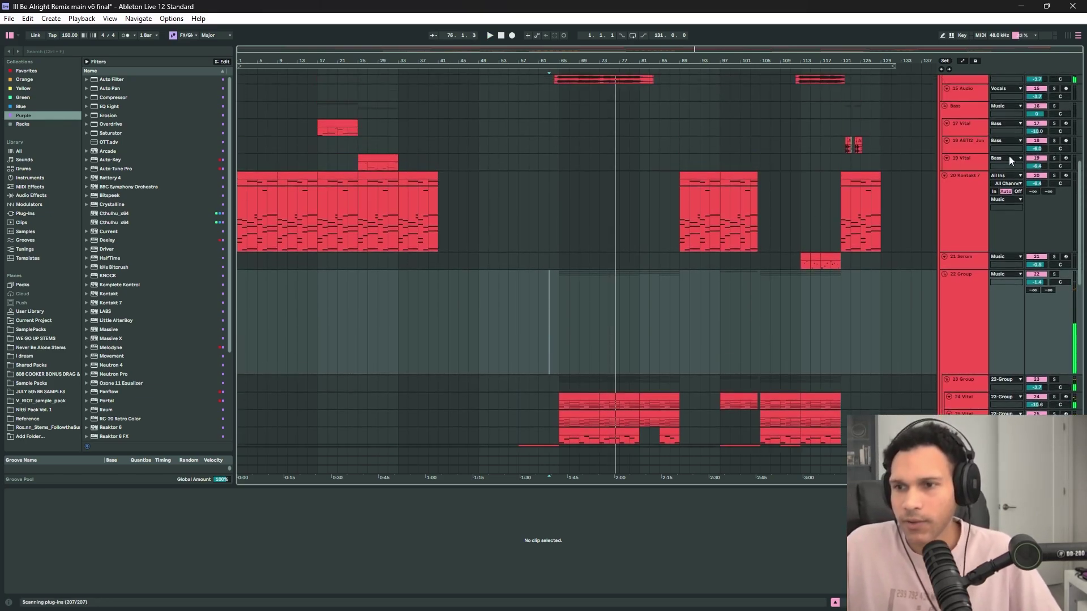
- Show the device chain of vocal track 7, review its effects through to the Compressor, and play its clip from bar 73.3
{"action": "left_click_drag", "start_coordinate": [1080, 178], "coordinate": [1085, 111]}
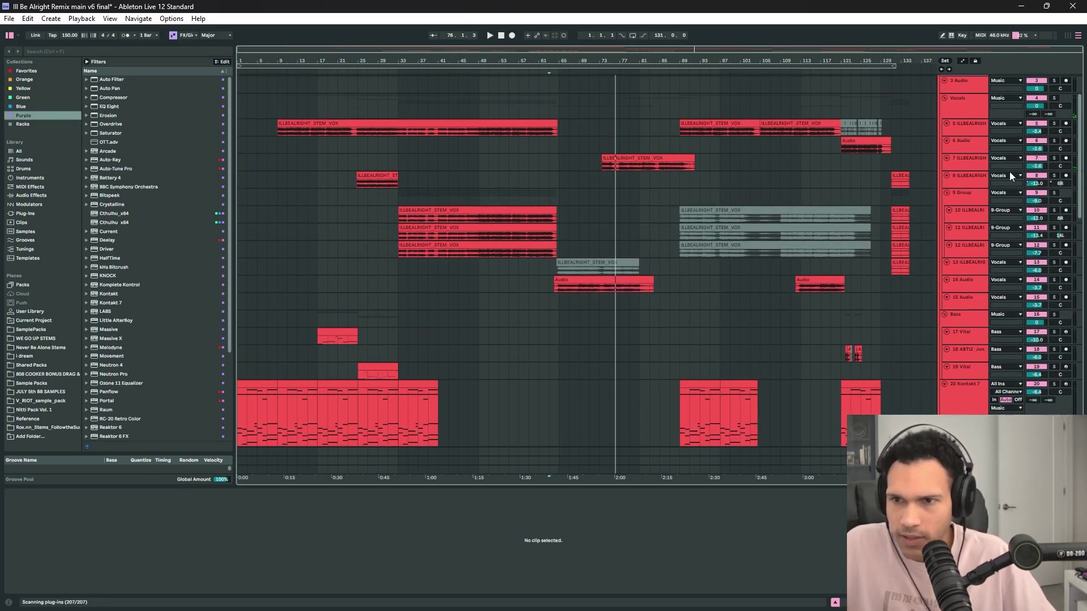
{"action": "double_click", "coordinate": [967, 160]}
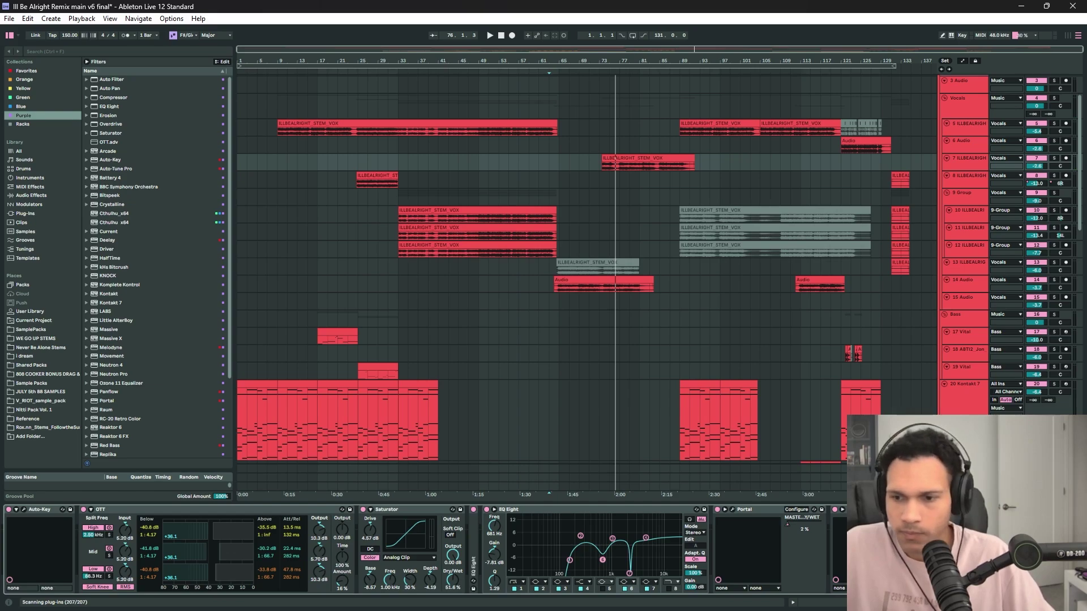
{"action": "scroll", "coordinate": [884, 551], "scroll_direction": "right", "scroll_amount": 10}
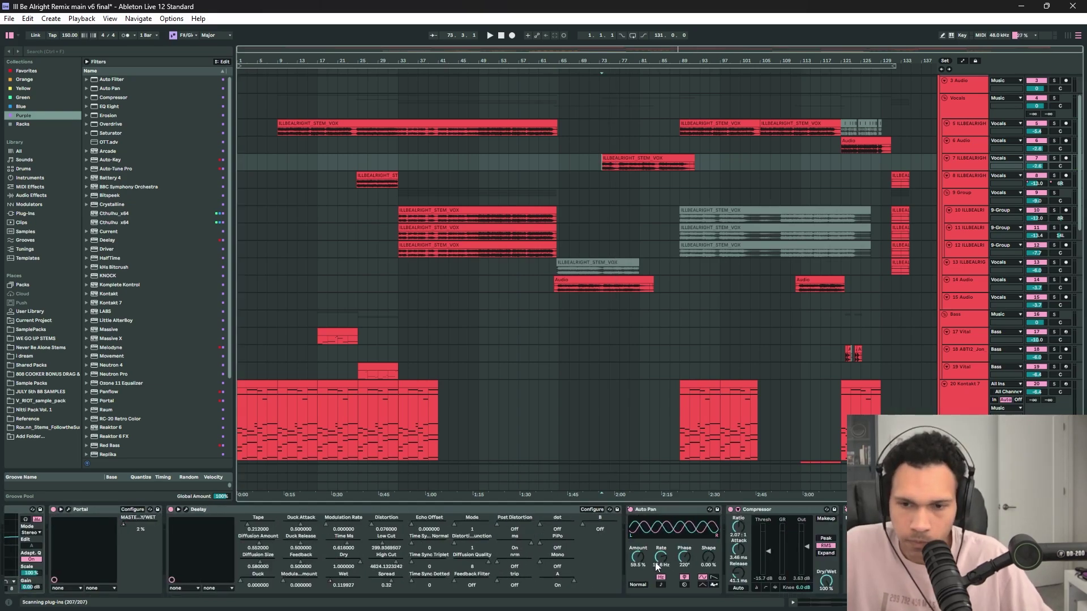
{"action": "key", "text": "space"}
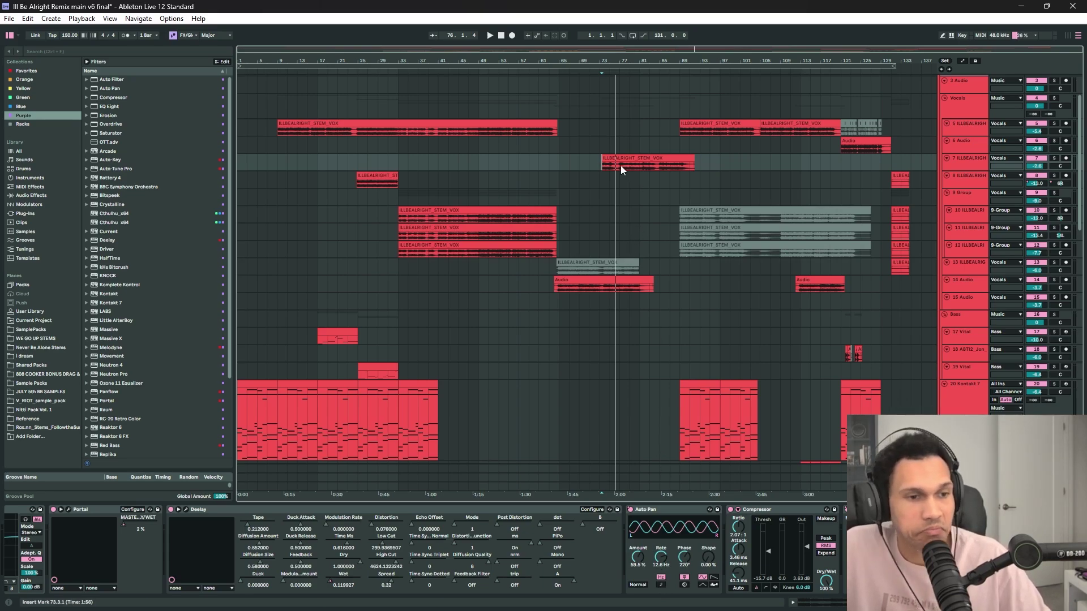
{"action": "key", "text": "space"}
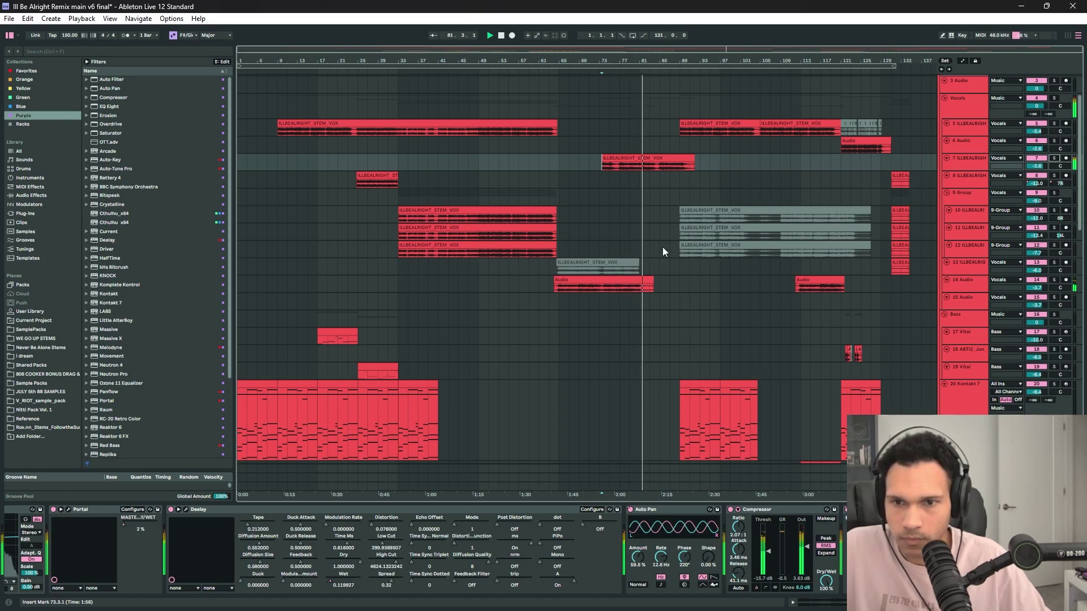
{"action": "scroll", "coordinate": [684, 250], "scroll_direction": "down", "scroll_amount": 1}
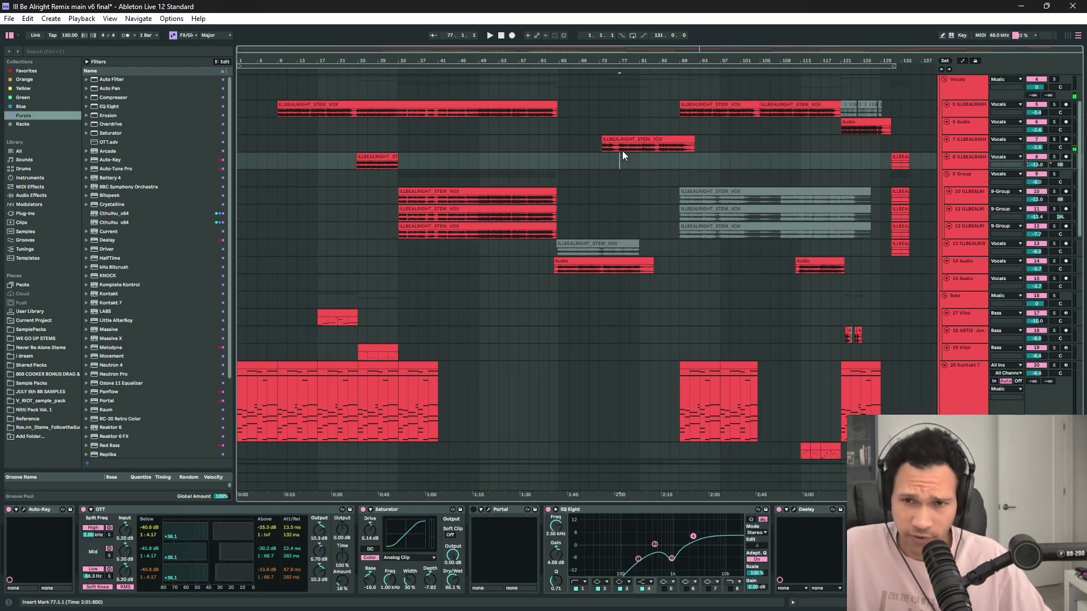
- Play the track 7 vocal from bar 85 and follow the tracks into the section starting at bar 89
{"action": "left_click", "coordinate": [623, 151]}
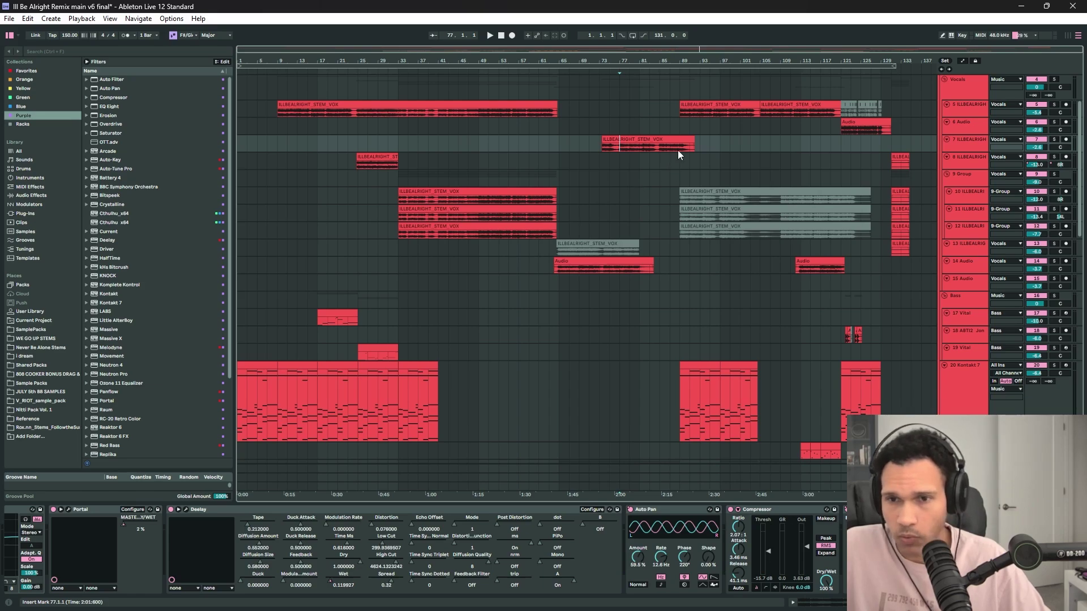
{"action": "left_click", "coordinate": [661, 139]}
{"action": "key", "text": "space"}
{"action": "left_click", "coordinate": [663, 145]}
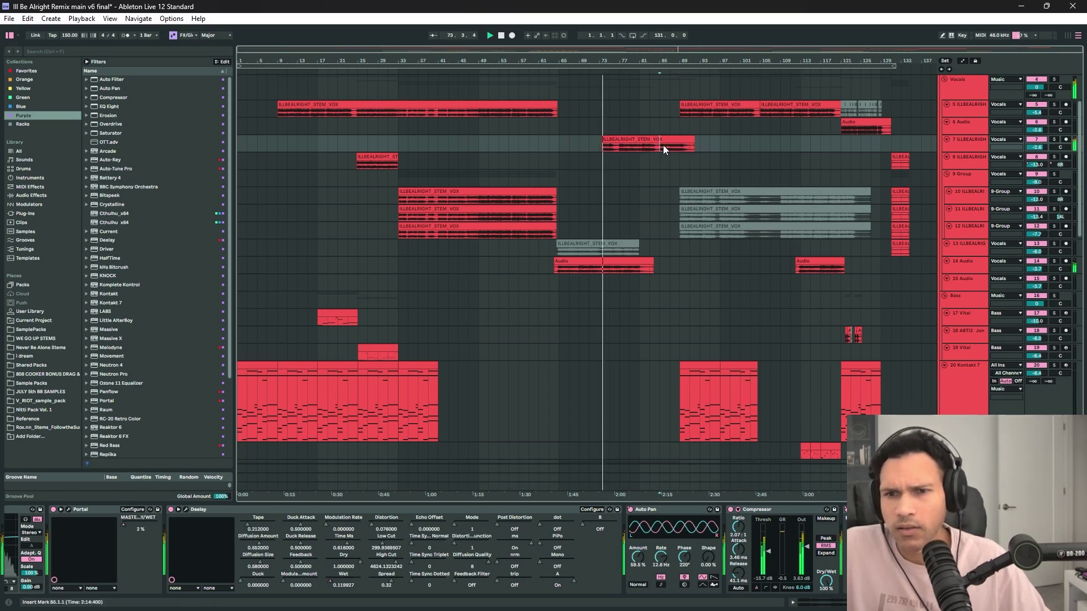
{"action": "scroll", "coordinate": [700, 188], "scroll_direction": "down", "scroll_amount": 1}
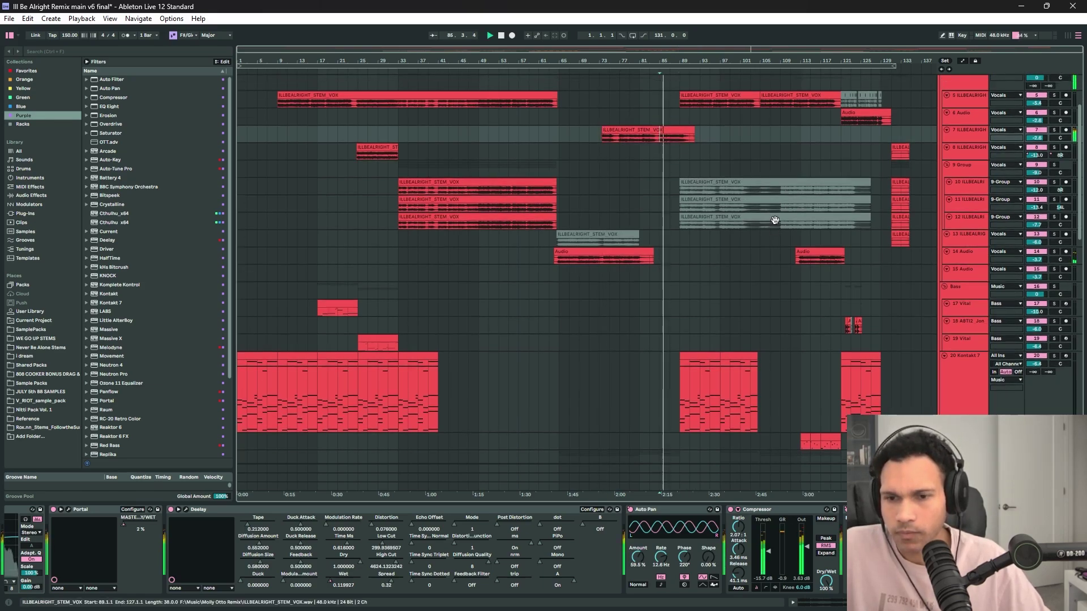
{"action": "scroll", "coordinate": [811, 355], "scroll_direction": "up", "scroll_amount": 3}
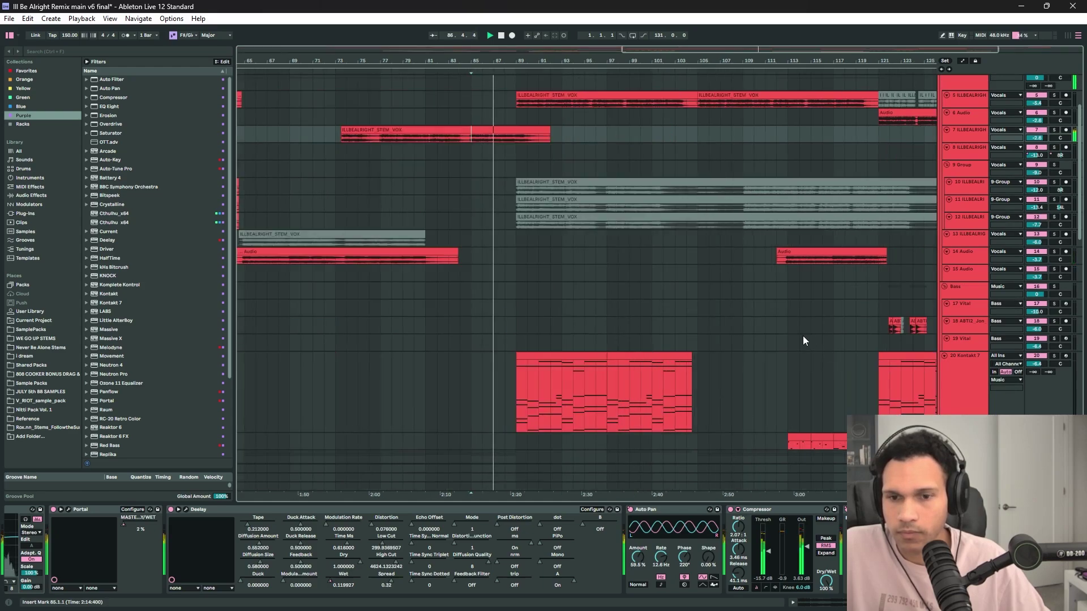
{"action": "scroll", "coordinate": [803, 336], "scroll_direction": "down", "scroll_amount": 2}
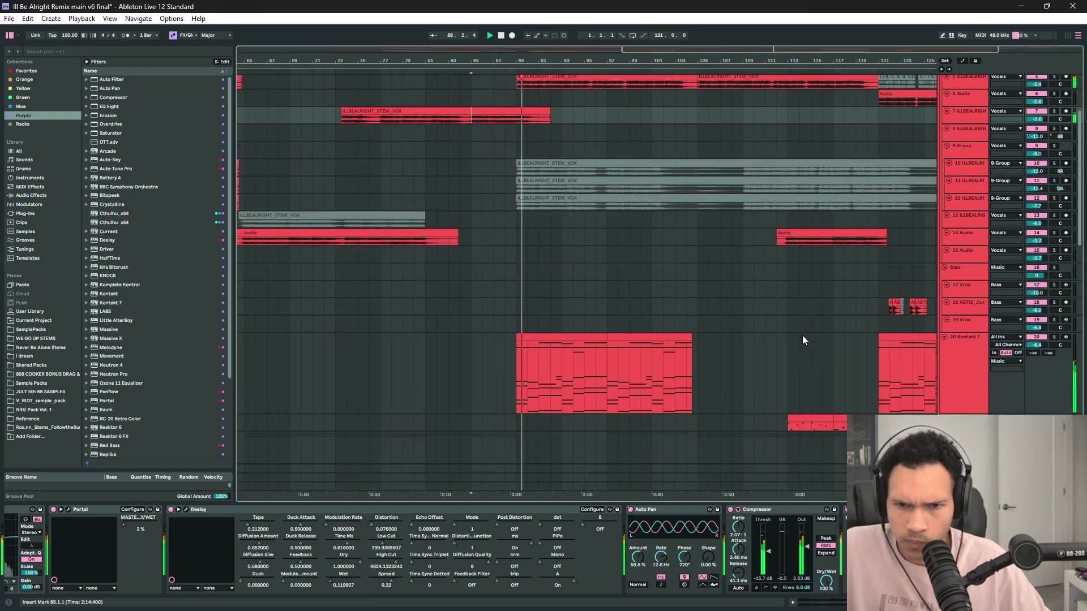
{"action": "scroll", "coordinate": [803, 335], "scroll_direction": "down", "scroll_amount": 1}
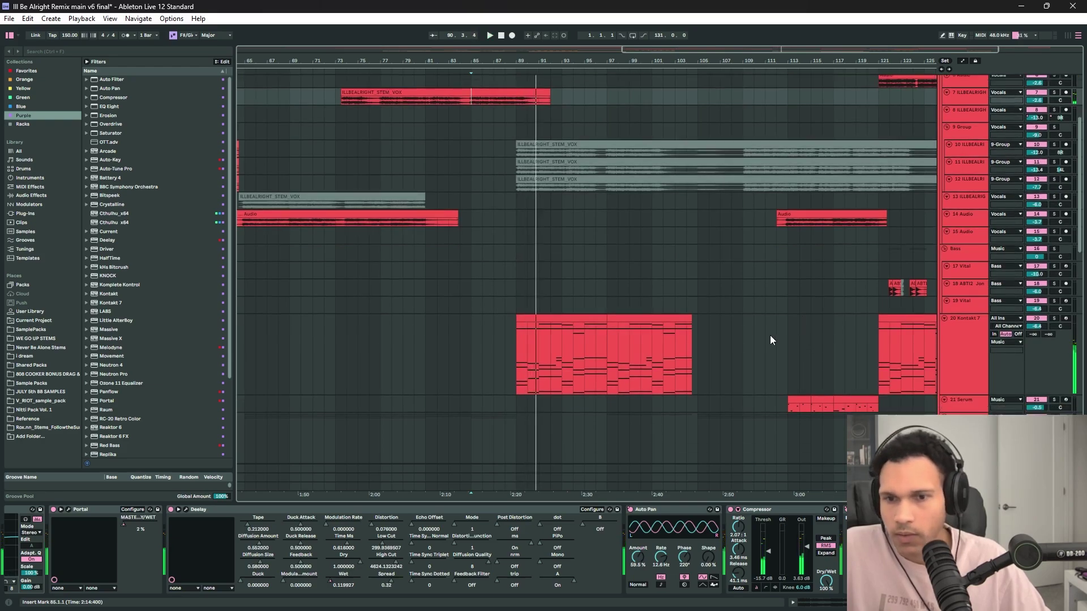
- Look over the vocal and Kontakt 7 tracks, place the insert marker at bar 89 on 17 Vital, and start playback
{"action": "scroll", "coordinate": [542, 342], "scroll_direction": "down", "scroll_amount": 4}
{"action": "scroll", "coordinate": [787, 376], "scroll_direction": "up", "scroll_amount": 1}
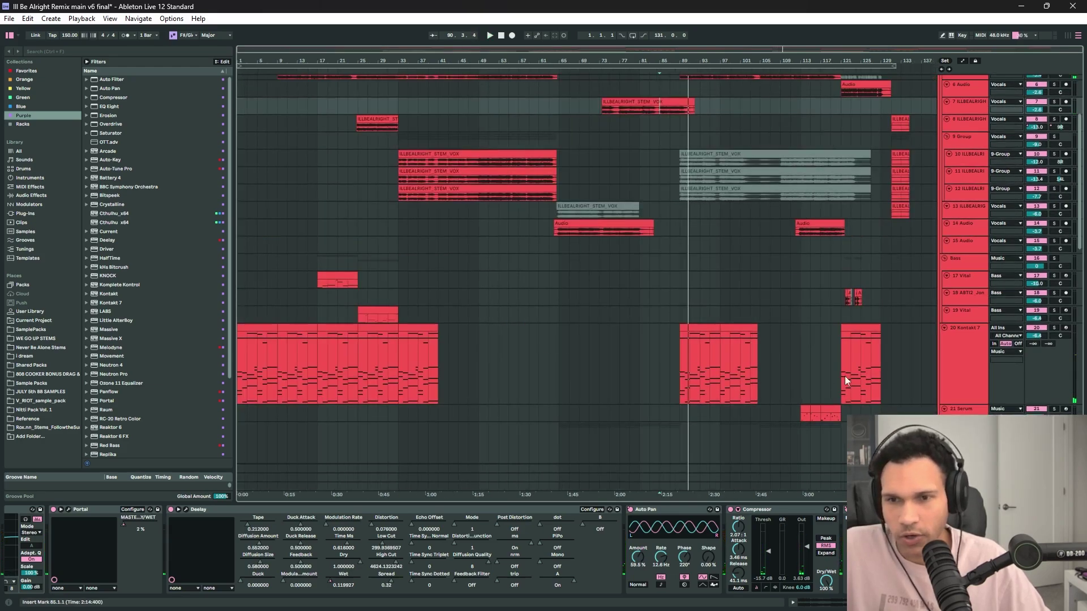
{"action": "scroll", "coordinate": [874, 368], "scroll_direction": "down", "scroll_amount": 2}
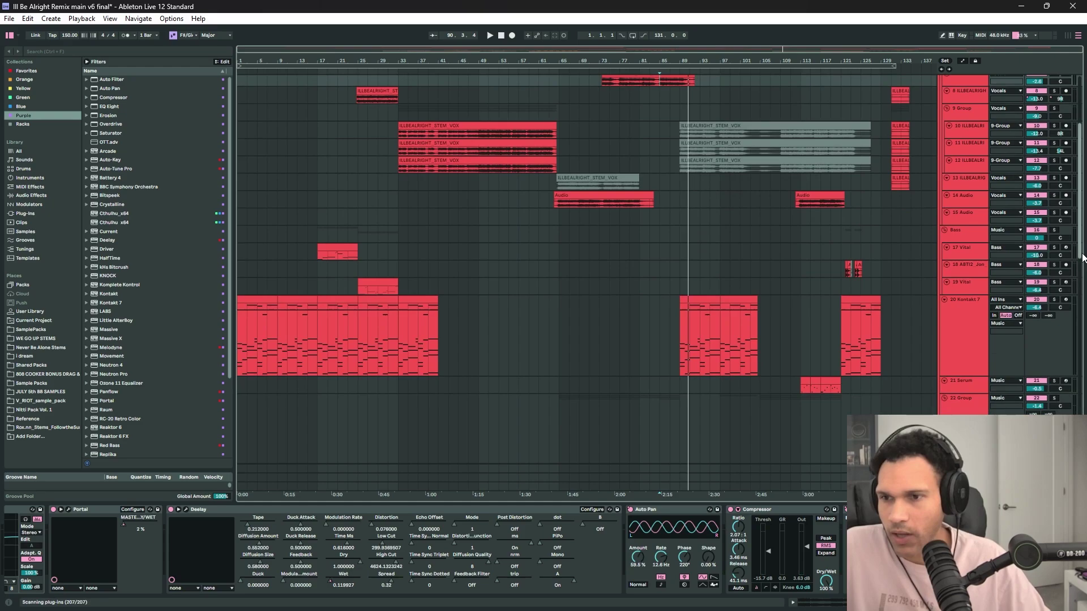
{"action": "scroll", "coordinate": [906, 340], "scroll_direction": "up", "scroll_amount": 2}
{"action": "scroll", "coordinate": [895, 325], "scroll_direction": "up", "scroll_amount": 5}
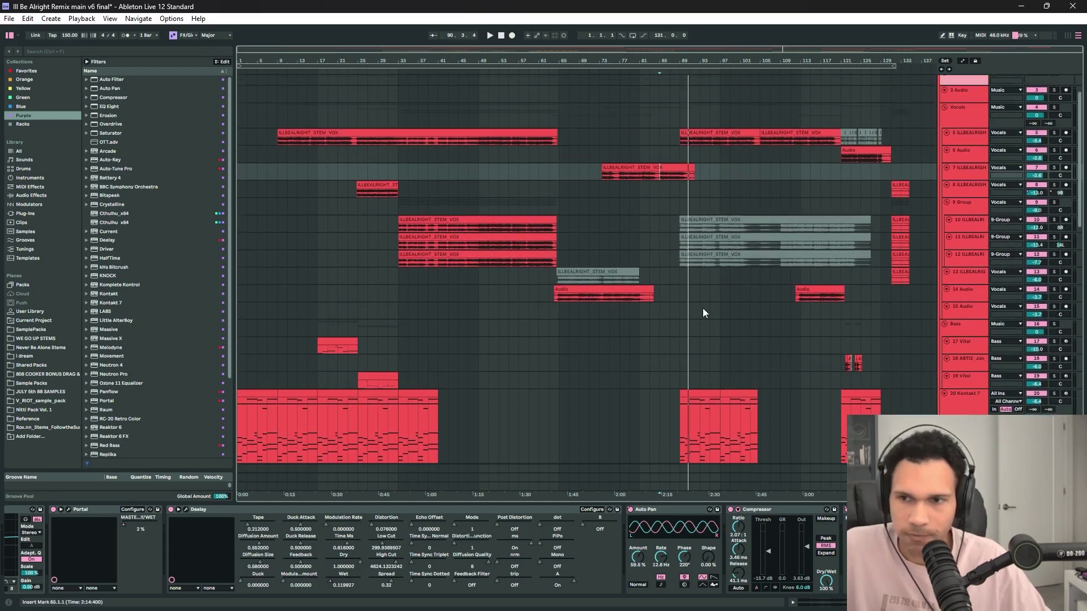
{"action": "scroll", "coordinate": [703, 307], "scroll_direction": "down", "scroll_amount": 2}
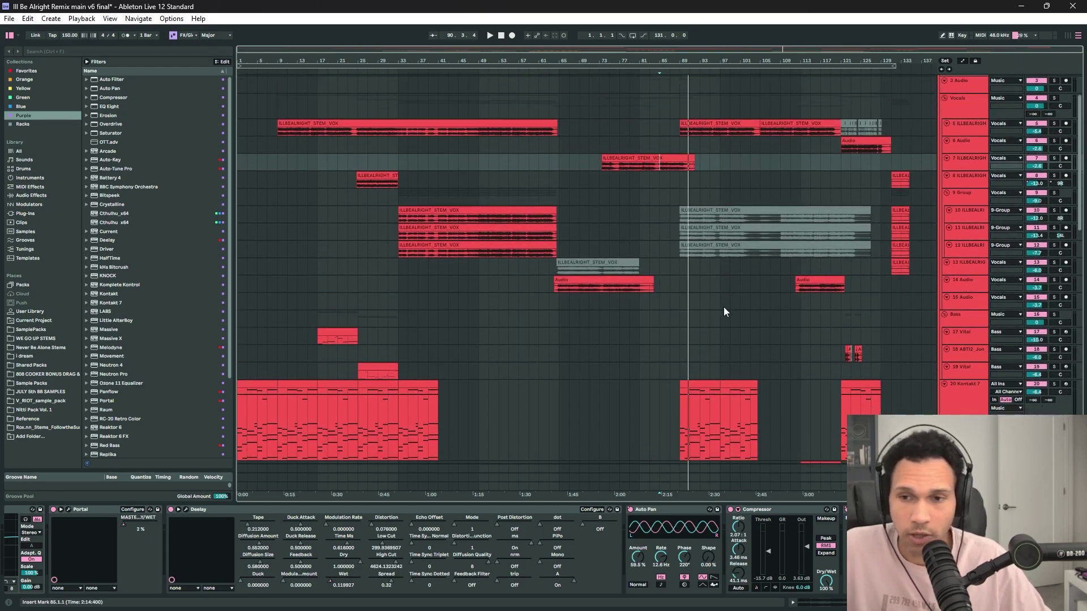
{"action": "left_click", "coordinate": [679, 339]}
{"action": "key", "text": "space"}
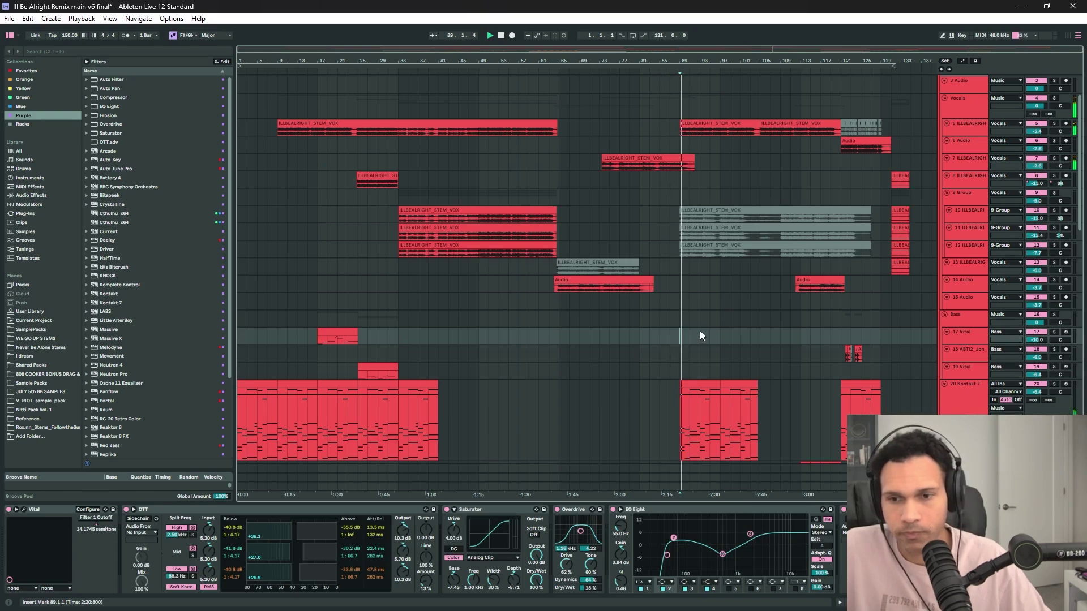
- Follow the Kontakt 7, synth and riser clips from bar 89 to bar 104 during playback, hiding the device view for more arrangement space
{"action": "scroll", "coordinate": [699, 331], "scroll_direction": "down", "scroll_amount": 3}
{"action": "scroll", "coordinate": [719, 328], "scroll_direction": "down", "scroll_amount": 9}
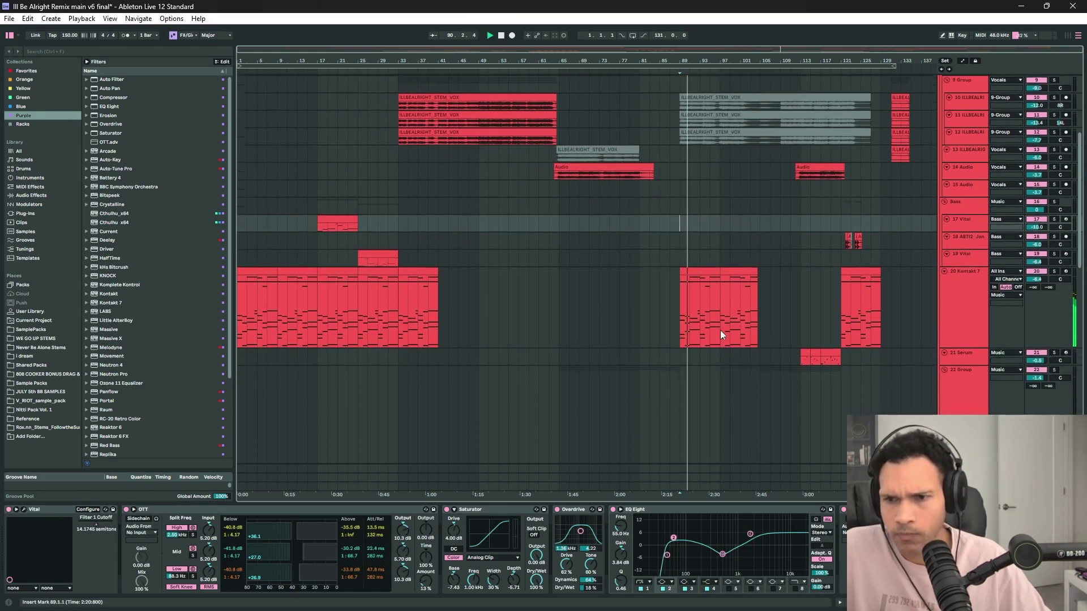
{"action": "key", "text": "plus"}
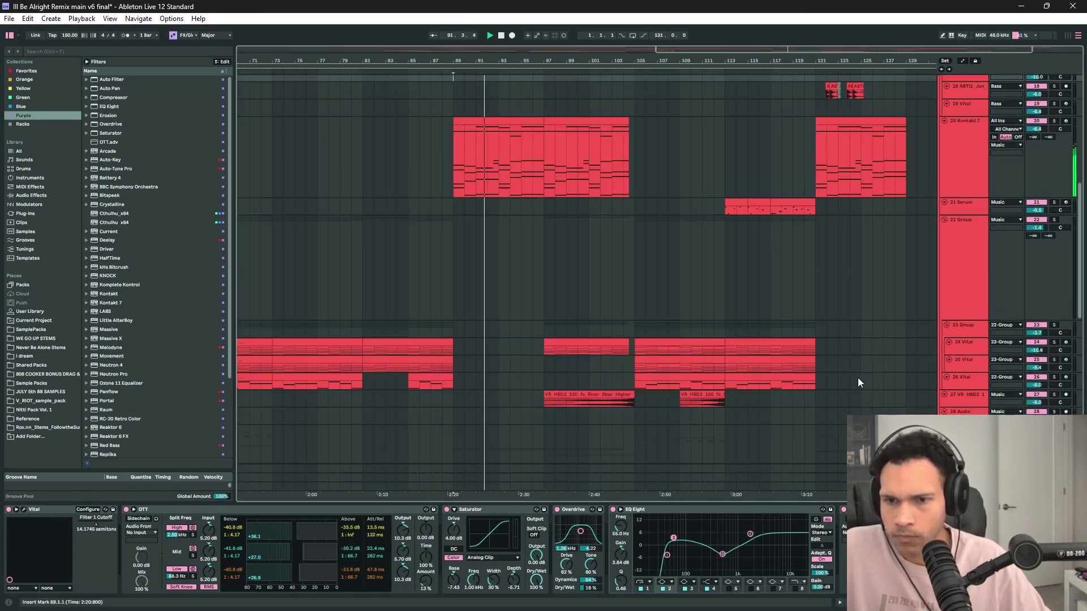
{"action": "scroll", "coordinate": [675, 320], "scroll_direction": "up", "scroll_amount": 4}
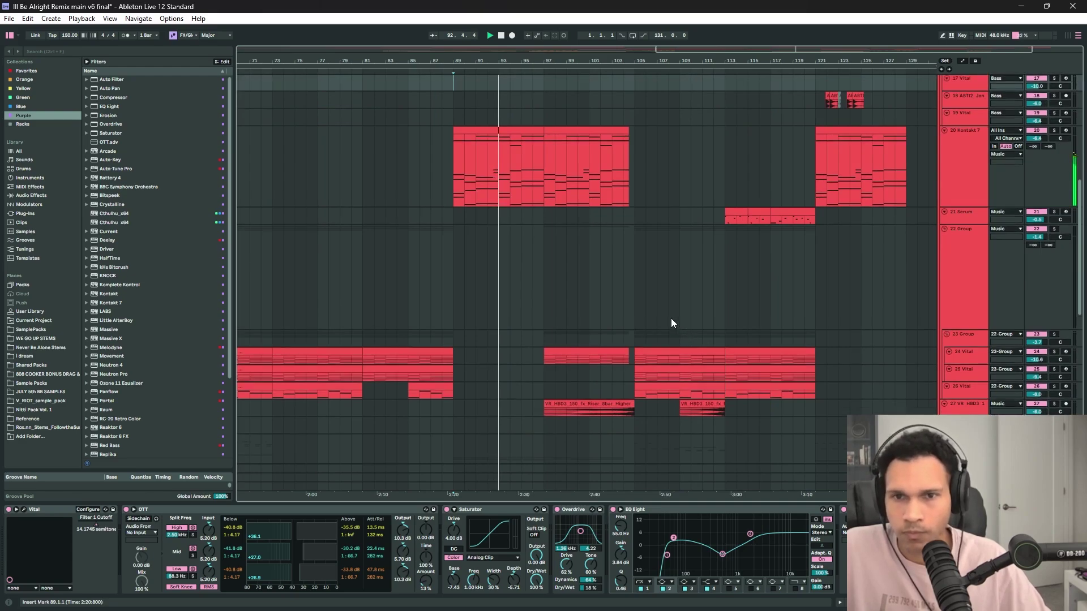
{"action": "scroll", "coordinate": [660, 330], "scroll_direction": "up", "scroll_amount": 1}
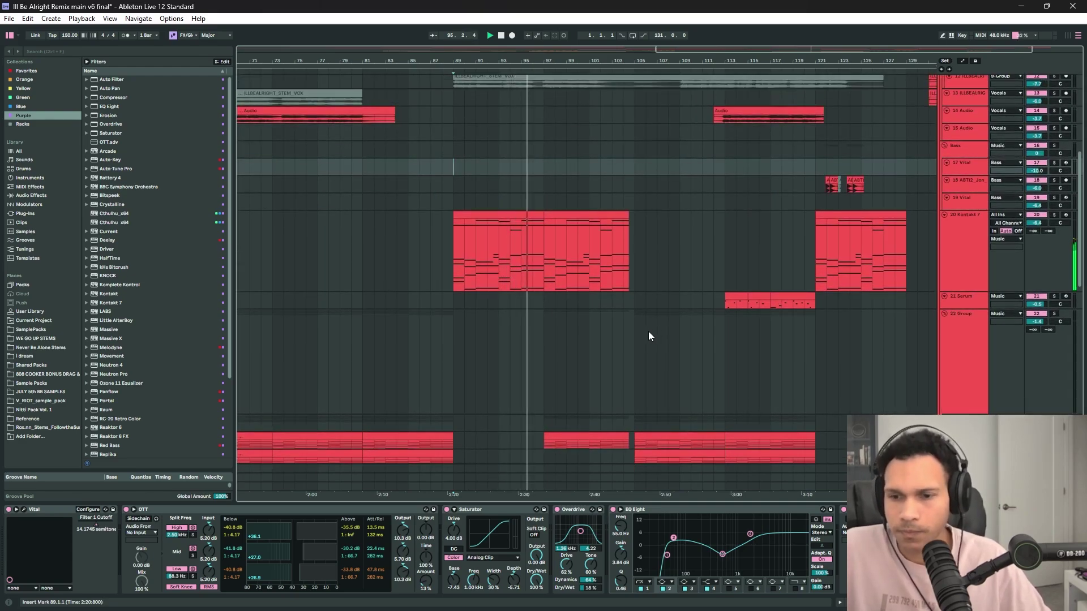
{"action": "key", "text": "ctrl+alt+l"}
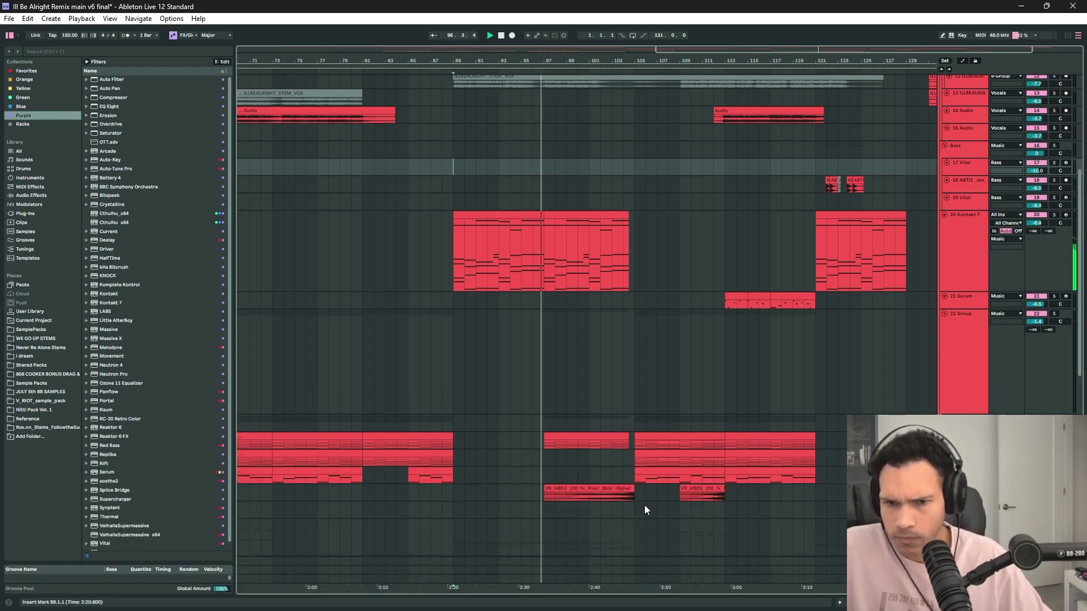
{"action": "scroll", "coordinate": [623, 452], "scroll_direction": "up", "scroll_amount": 4}
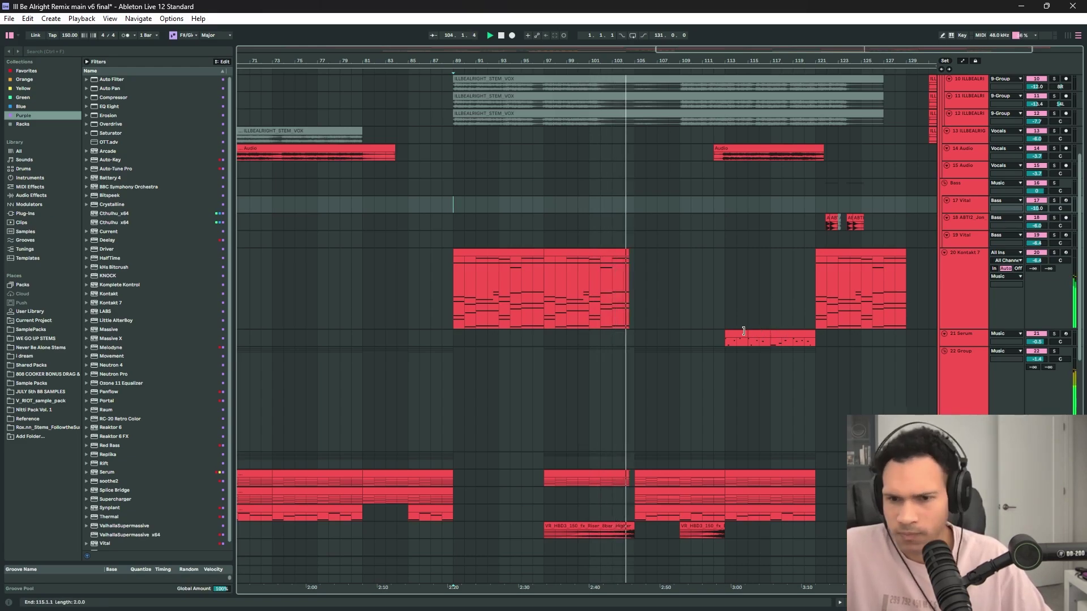
{"action": "scroll", "coordinate": [610, 497], "scroll_direction": "down", "scroll_amount": 1}
{"action": "scroll", "coordinate": [609, 498], "scroll_direction": "down", "scroll_amount": 3}
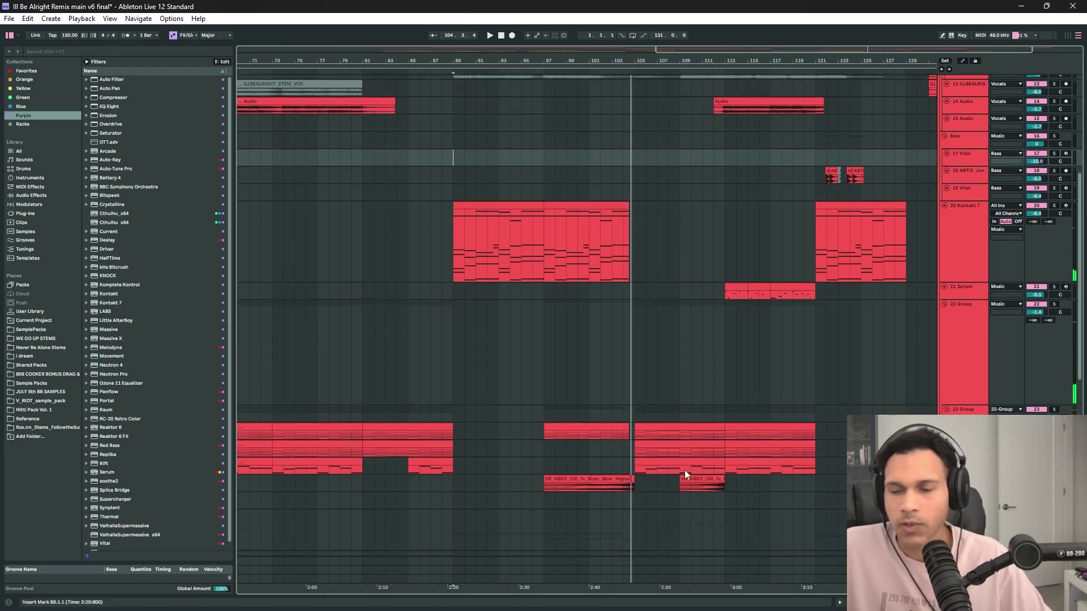
- Select 22 Group, show the automation lanes, and look over its ShaperBox 3 automation around bars 65 to 105
{"action": "scroll", "coordinate": [647, 420], "scroll_direction": "up", "scroll_amount": 4}
{"action": "left_click", "coordinate": [961, 412]}
{"action": "left_click", "coordinate": [967, 355]}
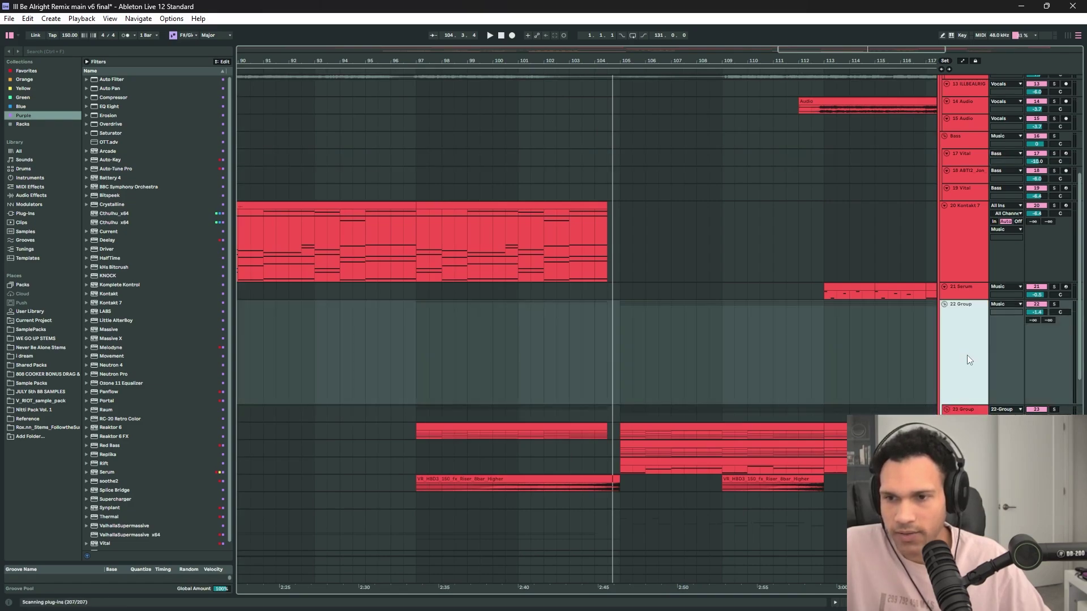
{"action": "scroll", "coordinate": [959, 353], "scroll_direction": "down", "scroll_amount": 2}
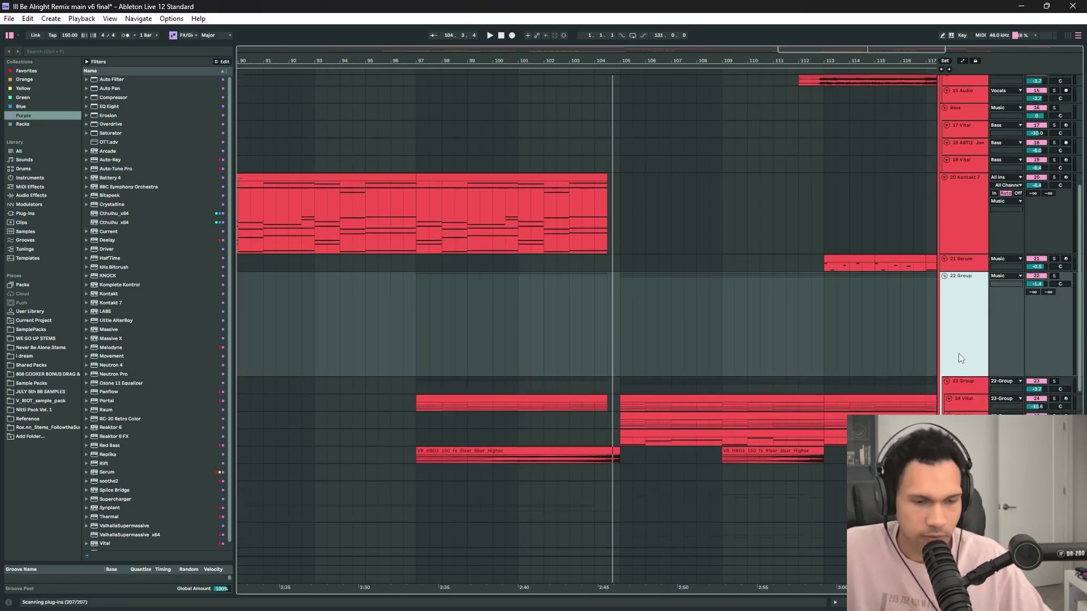
{"action": "key", "text": "a"}
{"action": "scroll", "coordinate": [775, 361], "scroll_direction": "down", "scroll_amount": 5}
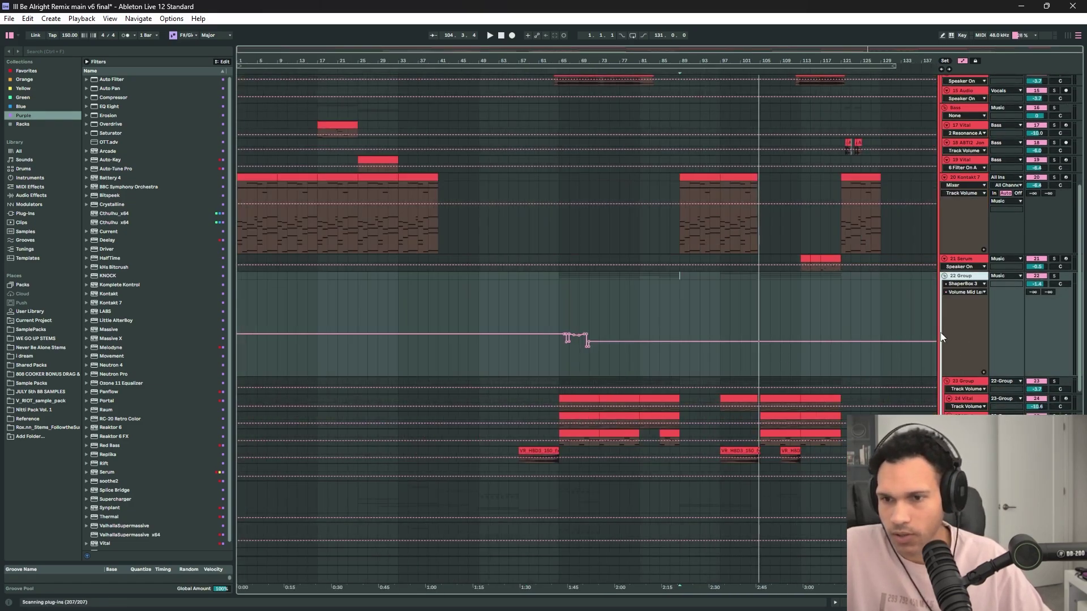
{"action": "scroll", "coordinate": [772, 386], "scroll_direction": "up", "scroll_amount": 4}
{"action": "scroll", "coordinate": [757, 392], "scroll_direction": "down", "scroll_amount": 1}
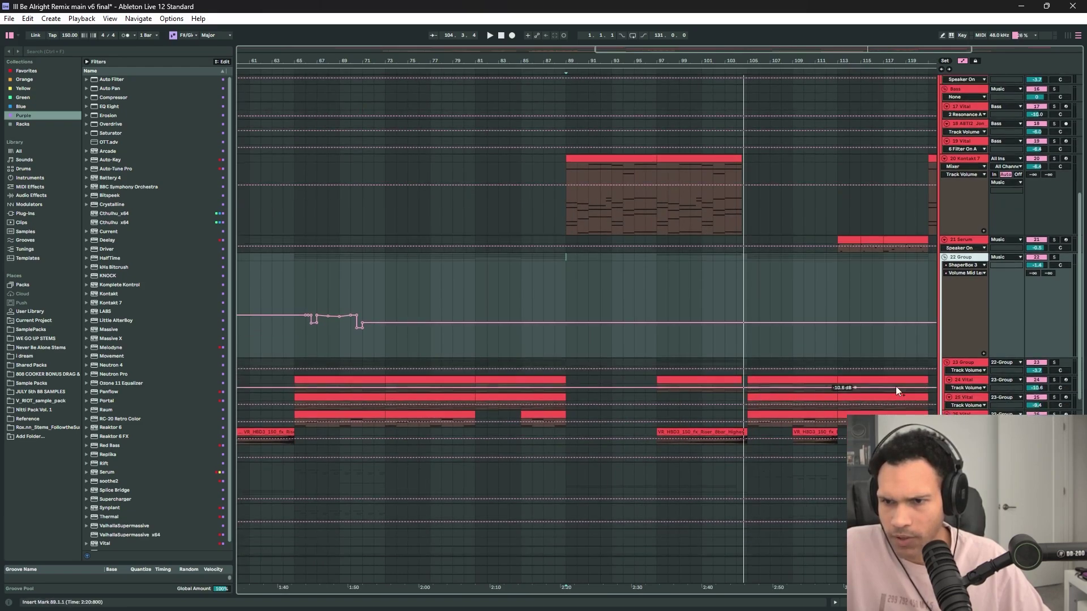
- Show the device chain of 23 Group, then play 22 Group from bar 105 with its own device chain shown
{"action": "left_click", "coordinate": [965, 369]}
{"action": "double_click", "coordinate": [964, 365]}
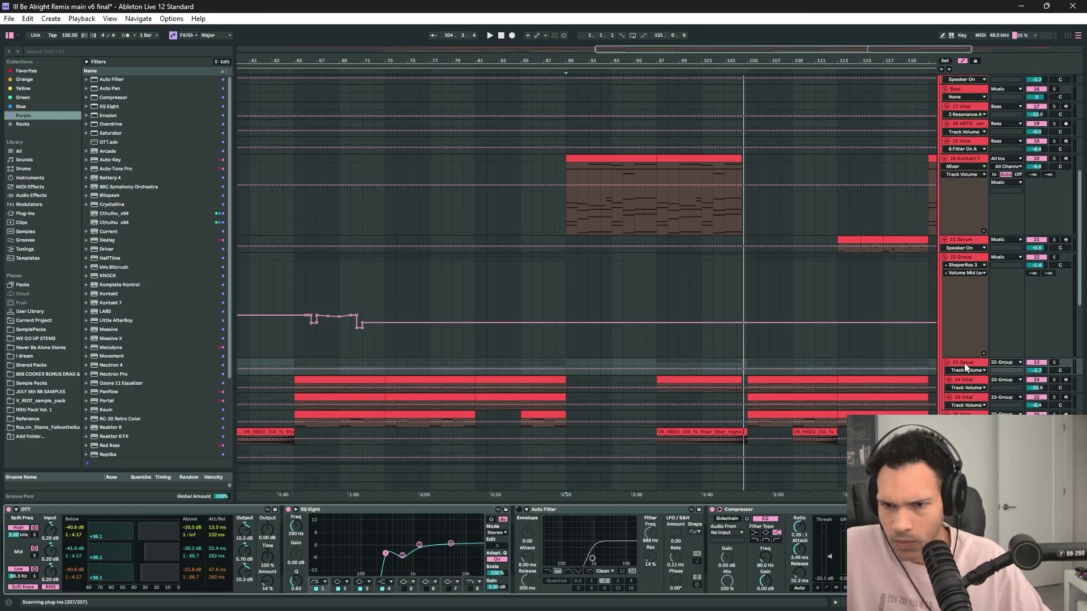
{"action": "scroll", "coordinate": [847, 346], "scroll_direction": "up", "scroll_amount": 3}
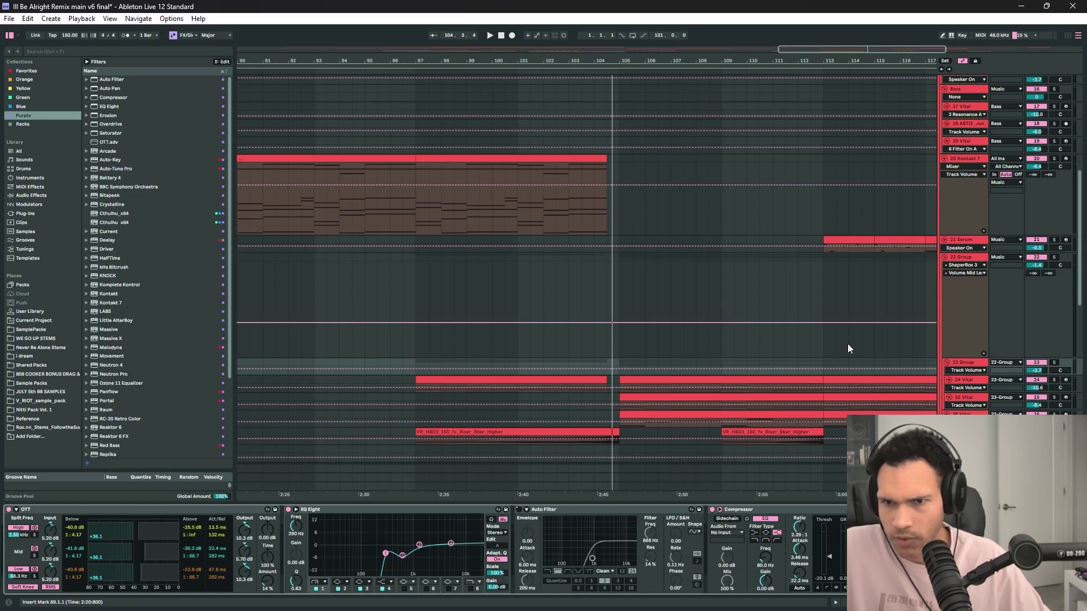
{"action": "left_click", "coordinate": [620, 285]}
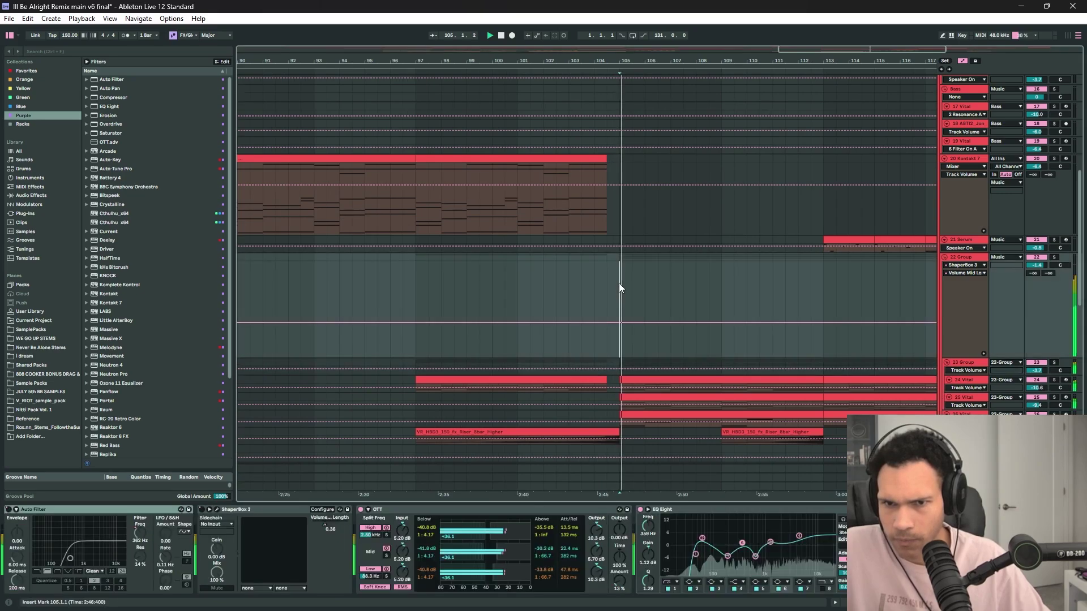
{"action": "left_click", "coordinate": [963, 260]}
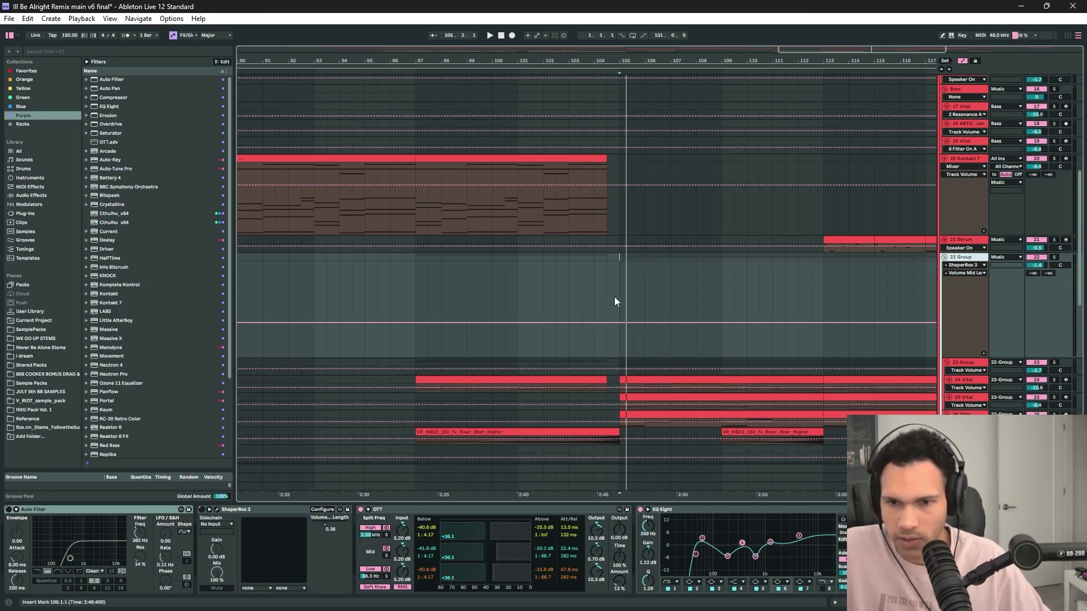
- Show 22 Group's stepped ShaperBox 3 automation from bar 105, review its device chain through Auto Pan, and play from bar 105
{"action": "key", "text": "ctrl+v"}
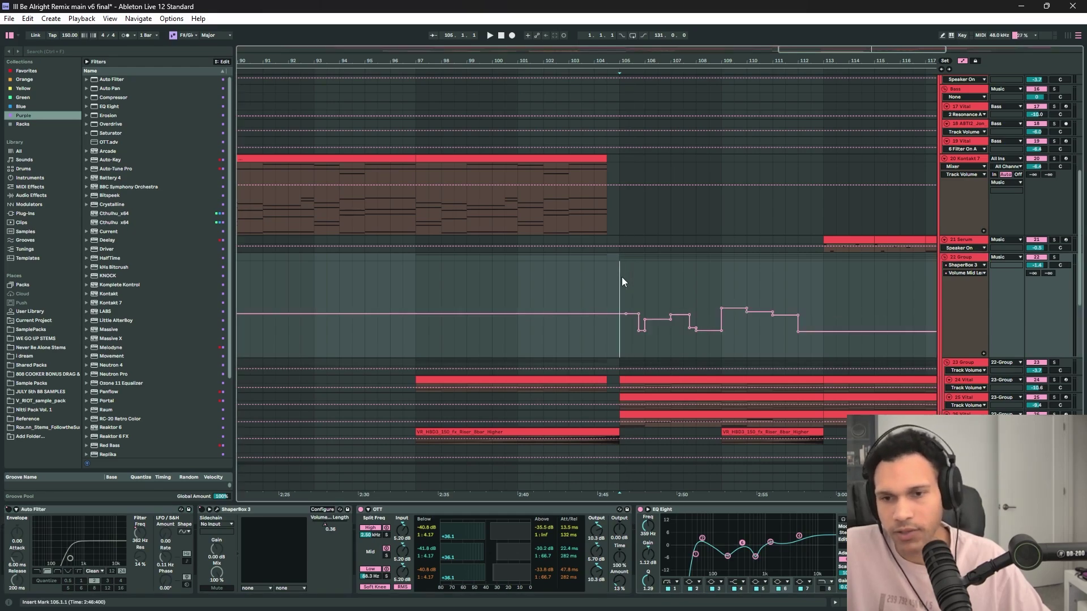
{"action": "scroll", "coordinate": [764, 320], "scroll_direction": "right", "scroll_amount": 4}
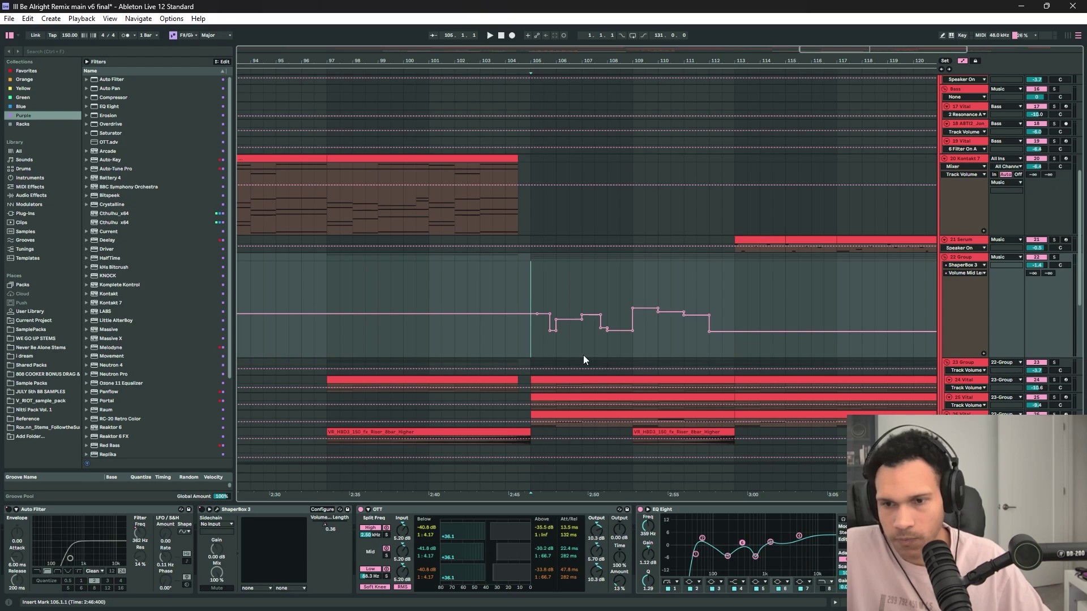
{"action": "scroll", "coordinate": [425, 549], "scroll_direction": "right", "scroll_amount": 2}
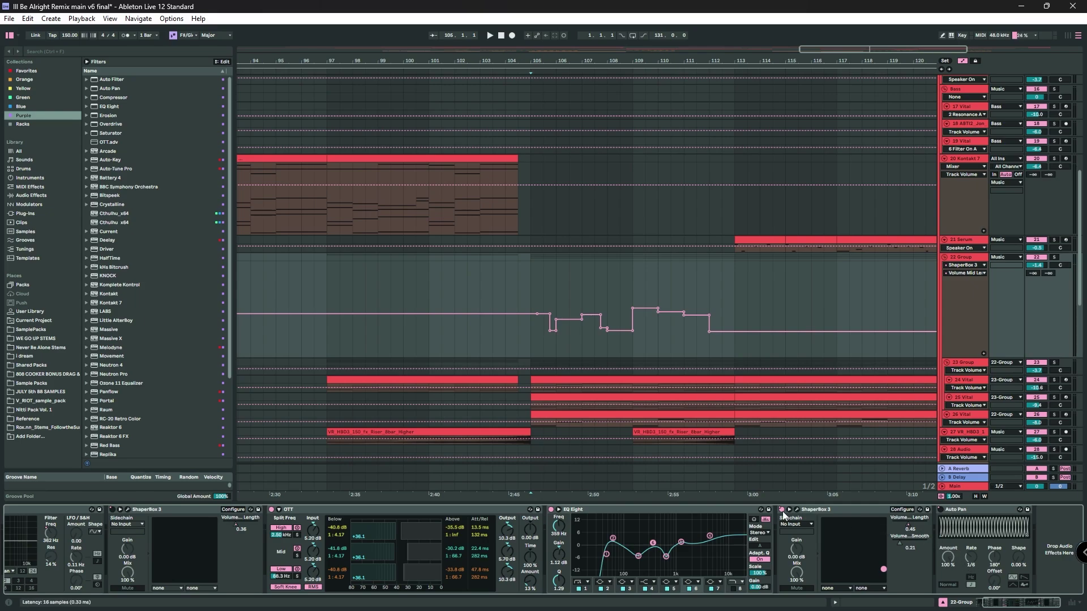
{"action": "left_click", "coordinate": [529, 273]}
{"action": "key", "text": "space"}
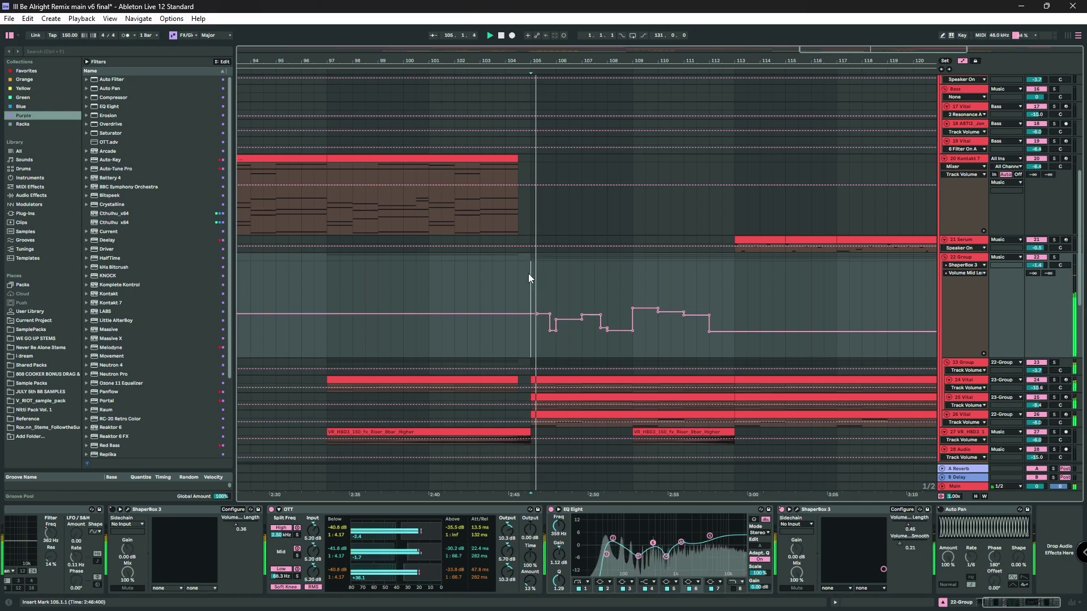
{"action": "key", "text": "space"}
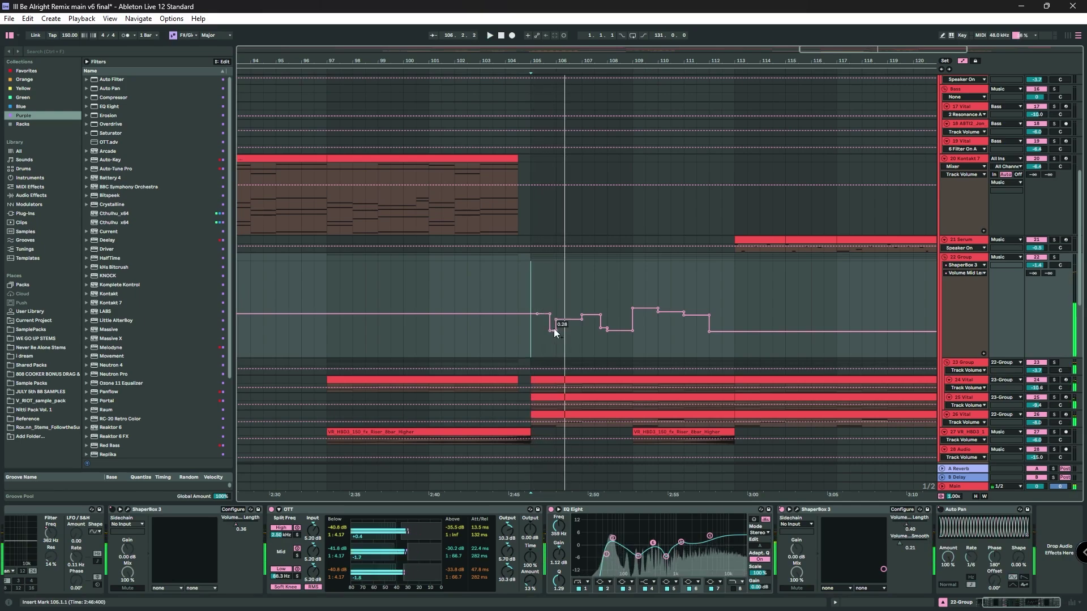
- Zoom in on the first drop of the 22 Group automation and play briefly from bar 105.4
{"action": "left_click", "coordinate": [548, 336]}
{"action": "left_click", "coordinate": [553, 347]}
{"action": "key", "text": "plus"}
{"action": "left_click", "coordinate": [521, 343]}
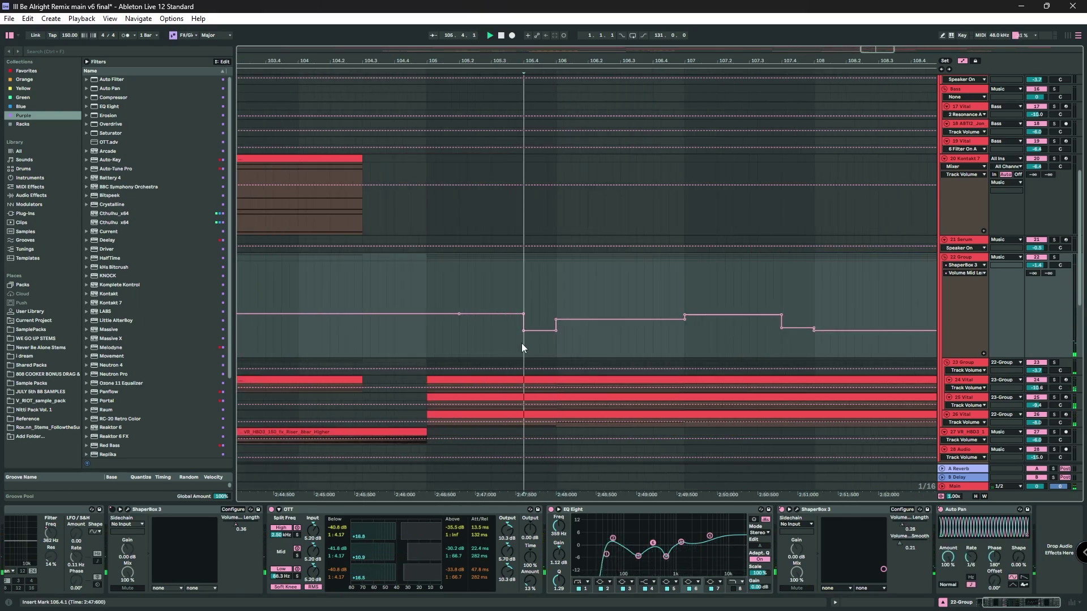
{"action": "key", "text": "space"}
{"action": "key", "text": "space"}
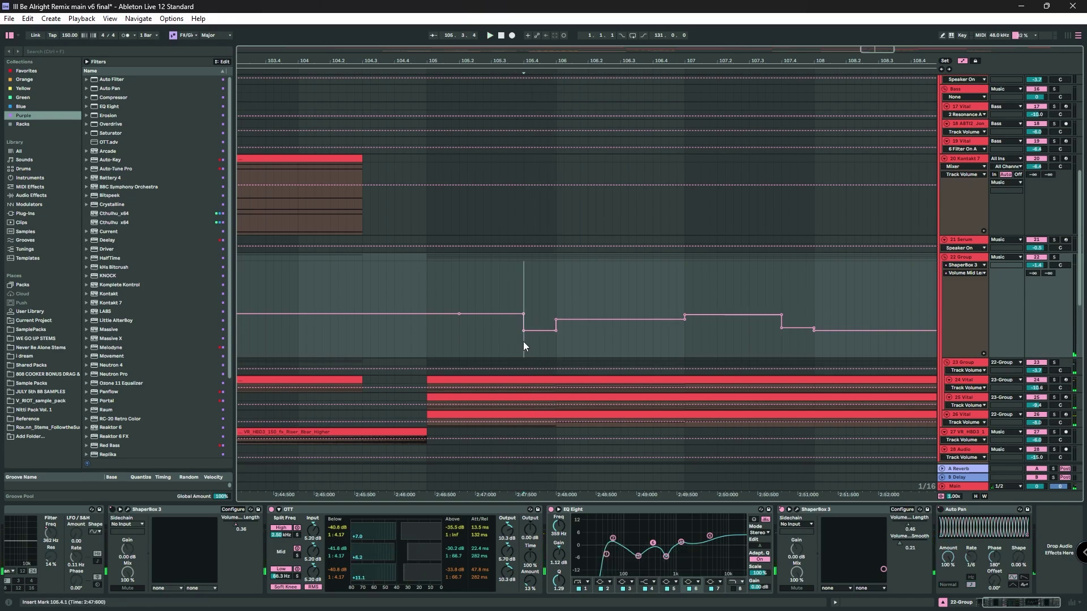
- Play 22 Group from 104.4.4, then audition the automation step at bar 106 and move the insert marker just before the drop
{"action": "left_click", "coordinate": [419, 334]}
{"action": "key", "text": "space"}
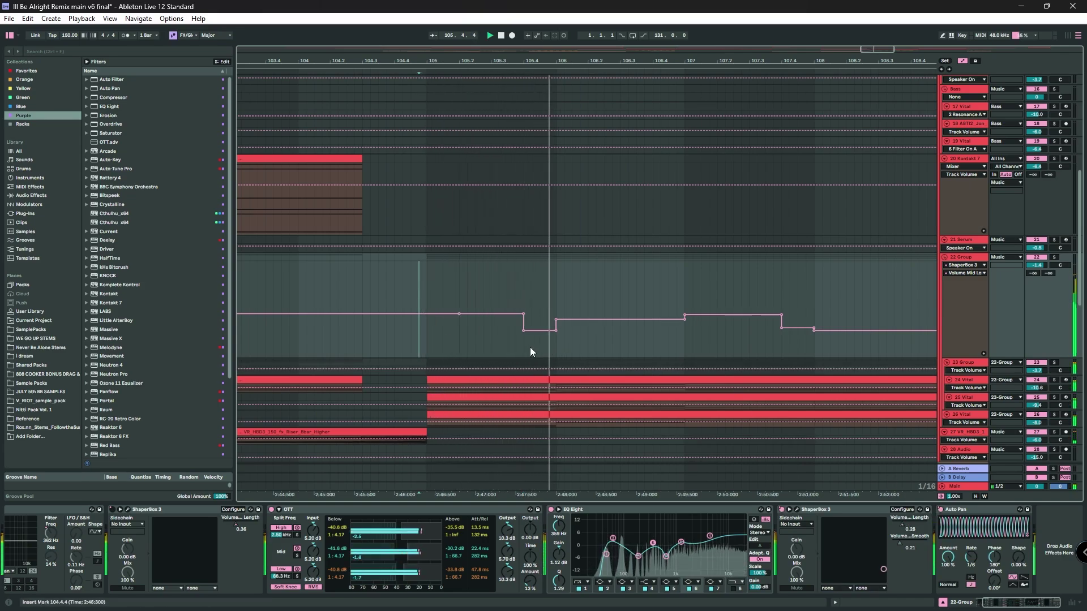
{"action": "left_click", "coordinate": [557, 345]}
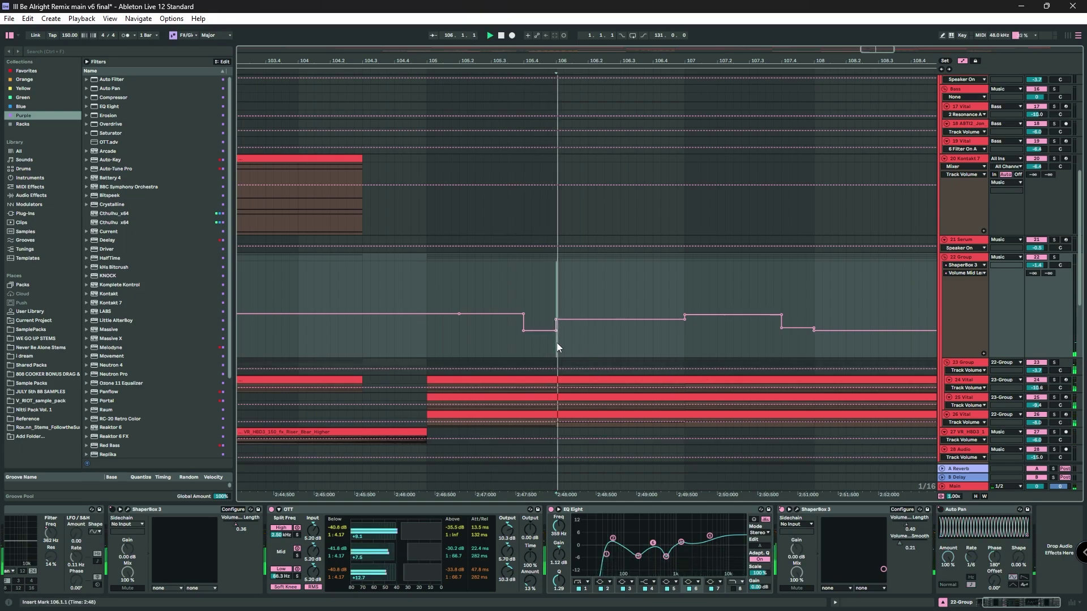
{"action": "left_click", "coordinate": [517, 345]}
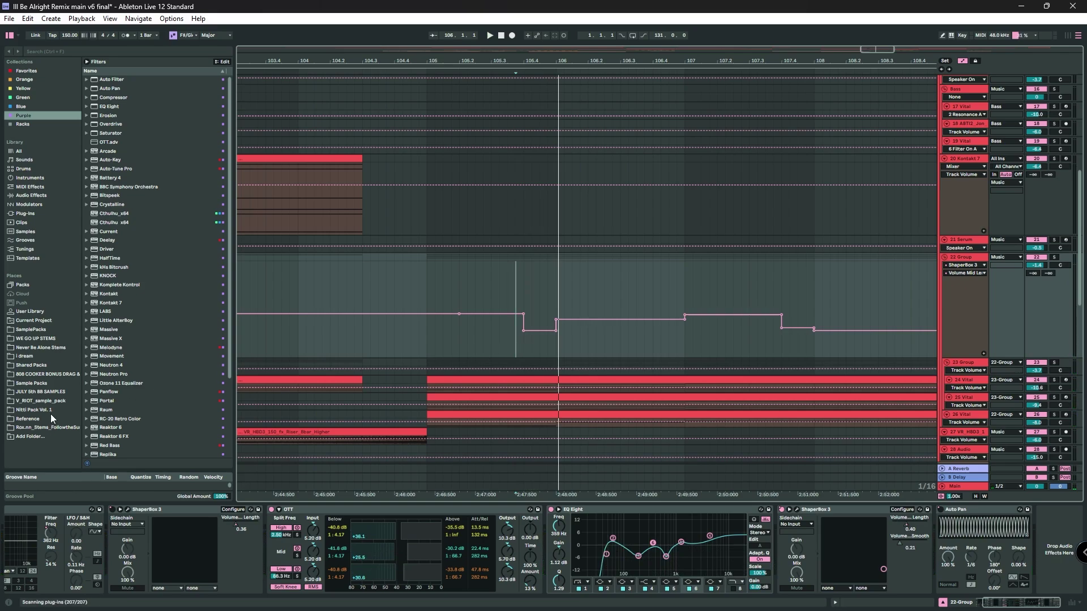
- Play 22 Group's automated section from bar 105 and place the insert marker at the 107.4 drop
{"action": "left_click", "coordinate": [525, 342]}
{"action": "scroll", "coordinate": [430, 329], "scroll_direction": "down", "scroll_amount": 3}
{"action": "left_click", "coordinate": [427, 325]}
{"action": "key", "text": "space"}
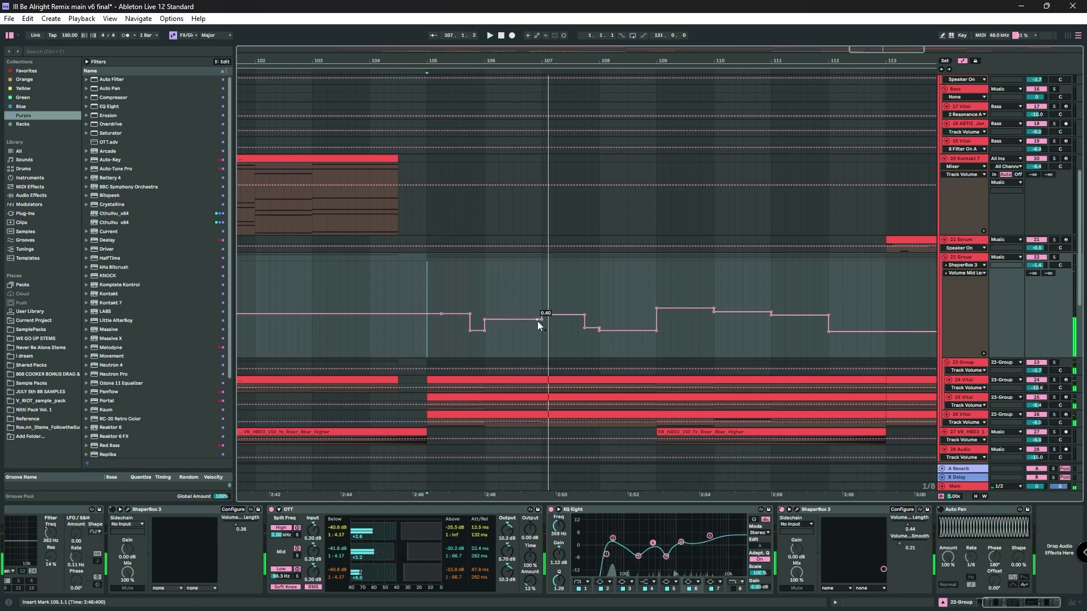
{"action": "left_click", "coordinate": [586, 338]}
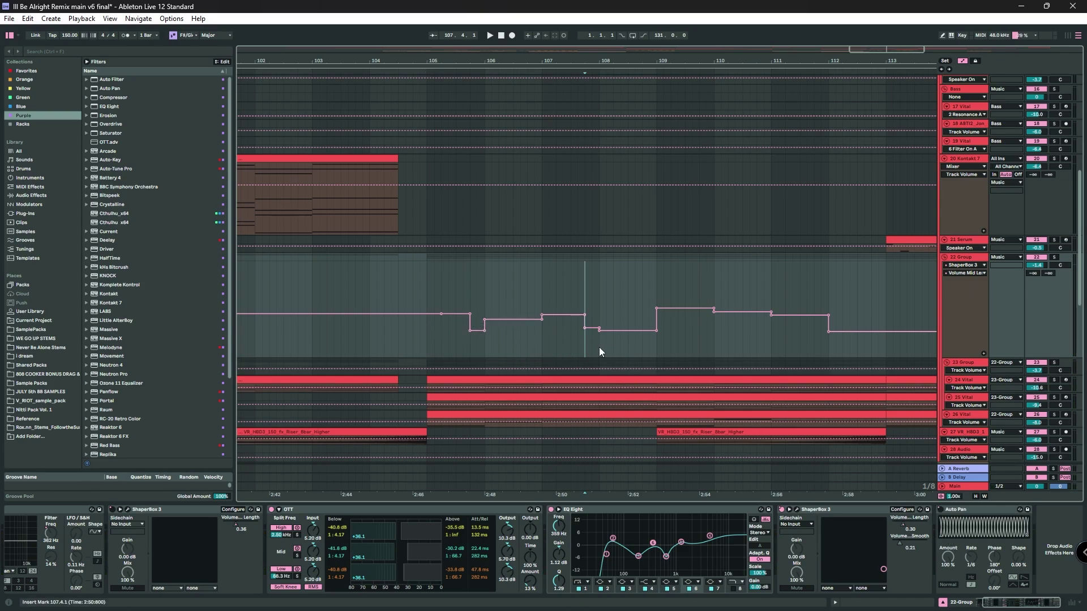
- Play from bar 105 and follow the 22 Group automation and the synth, riser and Serum clips through to bar 117
{"action": "scroll", "coordinate": [449, 346], "scroll_direction": "down", "scroll_amount": 1}
{"action": "scroll", "coordinate": [498, 355], "scroll_direction": "down", "scroll_amount": 4}
{"action": "scroll", "coordinate": [567, 356], "scroll_direction": "down", "scroll_amount": 1}
{"action": "scroll", "coordinate": [583, 356], "scroll_direction": "up", "scroll_amount": 2}
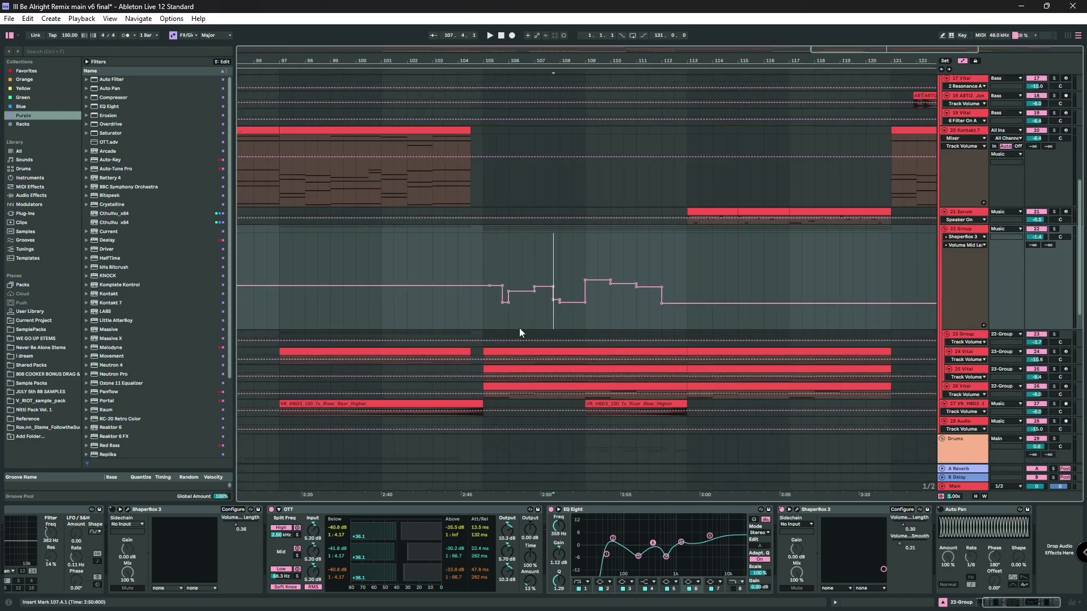
{"action": "left_click", "coordinate": [484, 304]}
{"action": "key", "text": "space"}
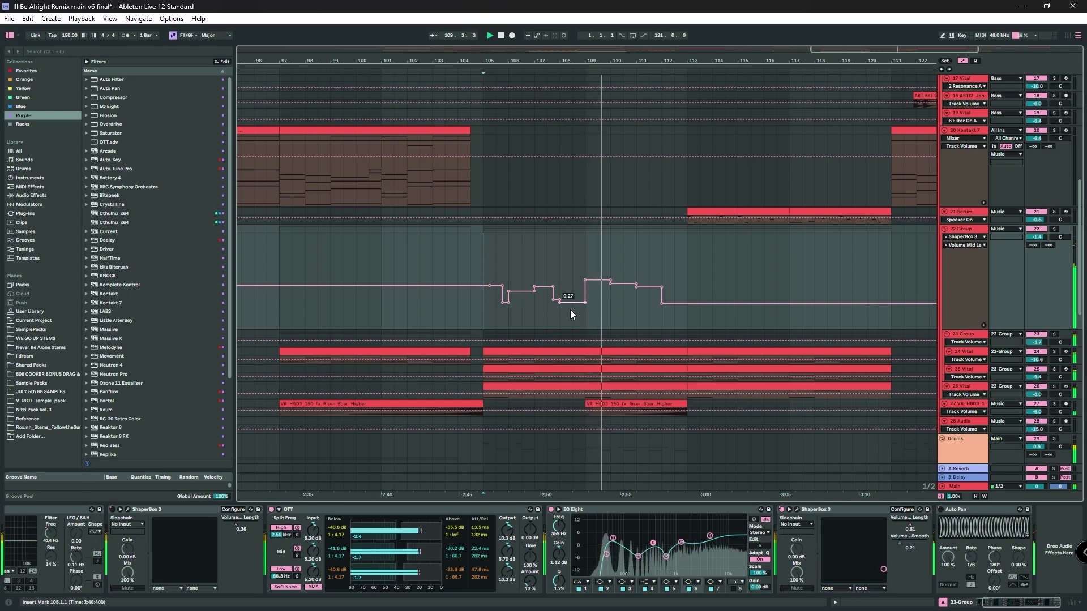
{"action": "scroll", "coordinate": [735, 361], "scroll_direction": "down", "scroll_amount": 3, "text": "ctrl"}
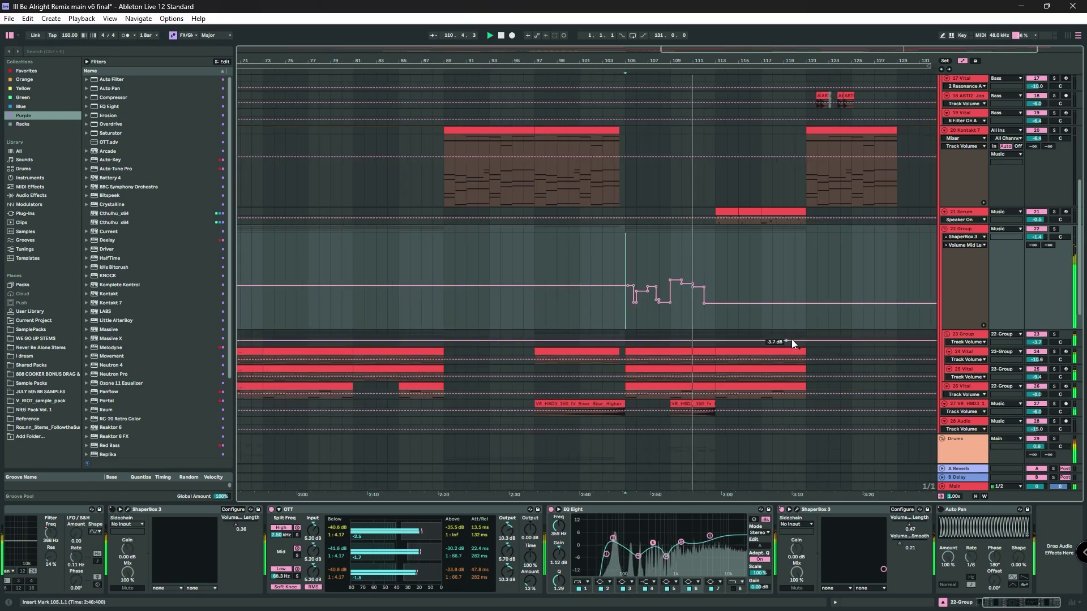
{"action": "scroll", "coordinate": [792, 342], "scroll_direction": "up", "scroll_amount": 3, "text": "ctrl"}
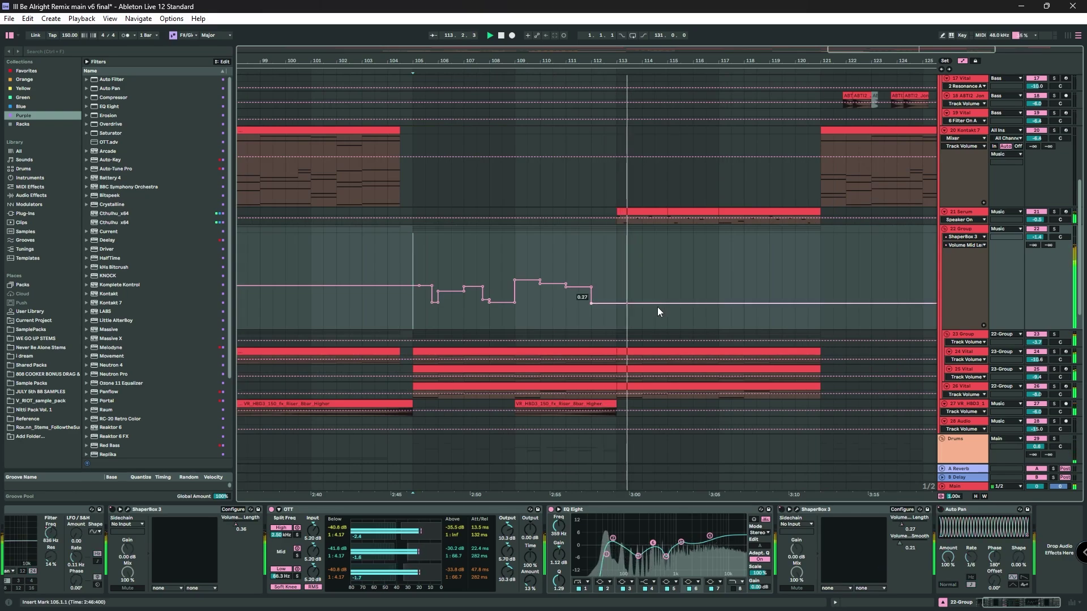
{"action": "scroll", "coordinate": [654, 253], "scroll_direction": "down", "scroll_amount": 3, "text": "ctrl"}
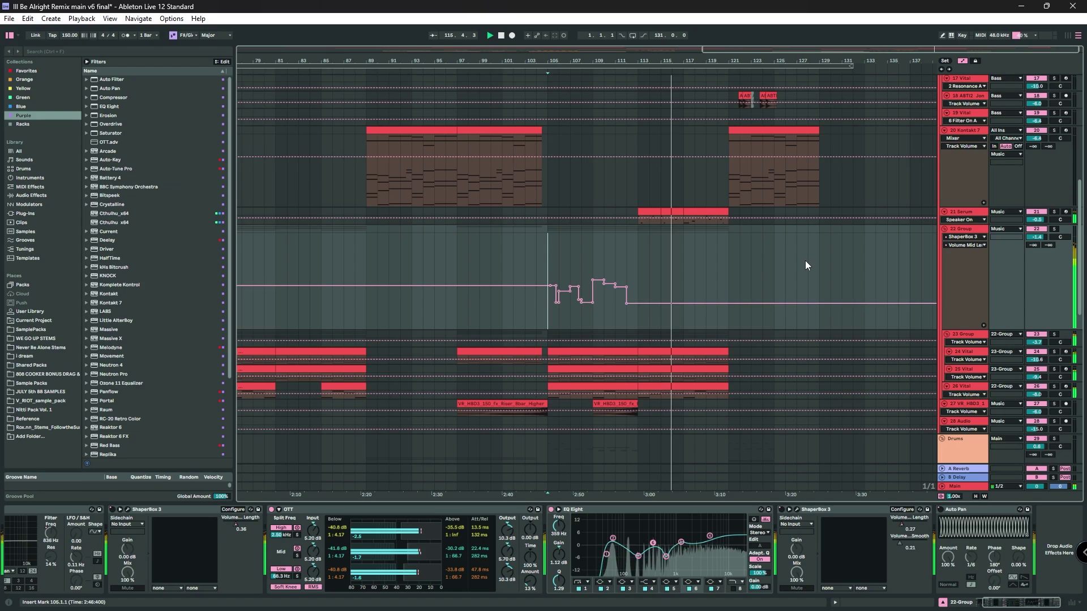
{"action": "scroll", "coordinate": [572, 230], "scroll_direction": "up", "scroll_amount": 3, "text": "ctrl"}
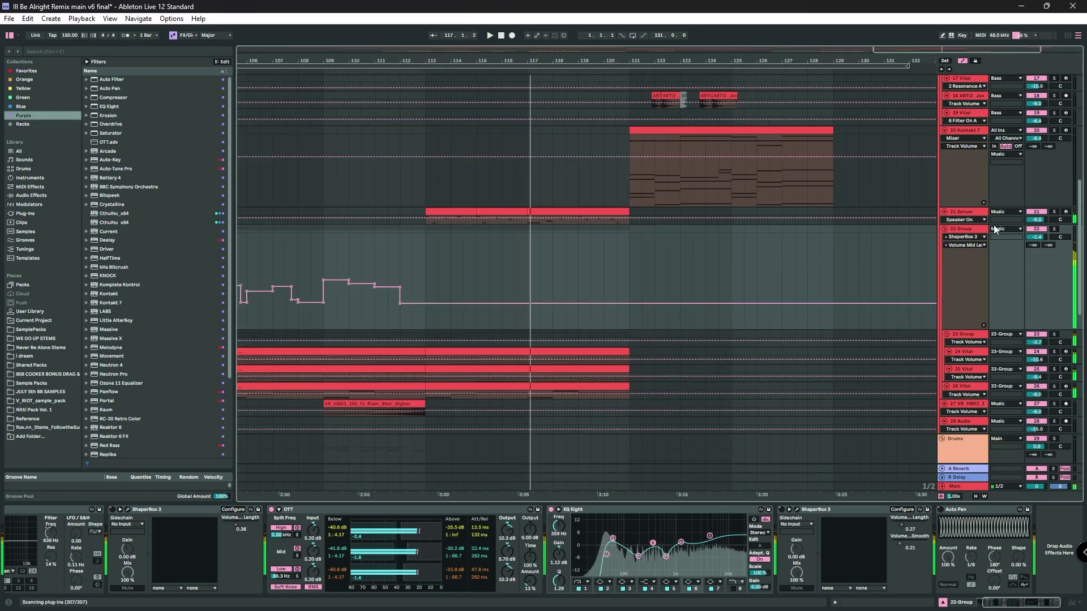
- Solo 21 Serum, look at its device chain, and play its part from bar 113 to bar 121
{"action": "left_click", "coordinate": [807, 223]}
{"action": "scroll", "coordinate": [636, 259], "scroll_direction": "down", "scroll_amount": 3, "text": "ctrl"}
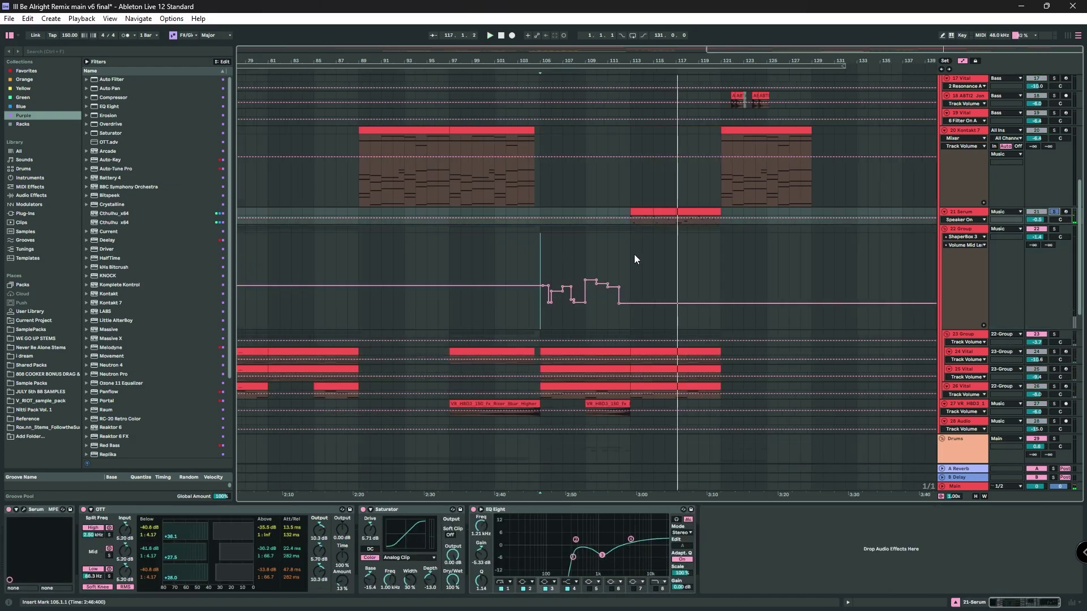
{"action": "left_click", "coordinate": [542, 225]}
{"action": "key", "text": "space"}
{"action": "scroll", "coordinate": [577, 230], "scroll_direction": "up", "scroll_amount": 3, "text": "ctrl"}
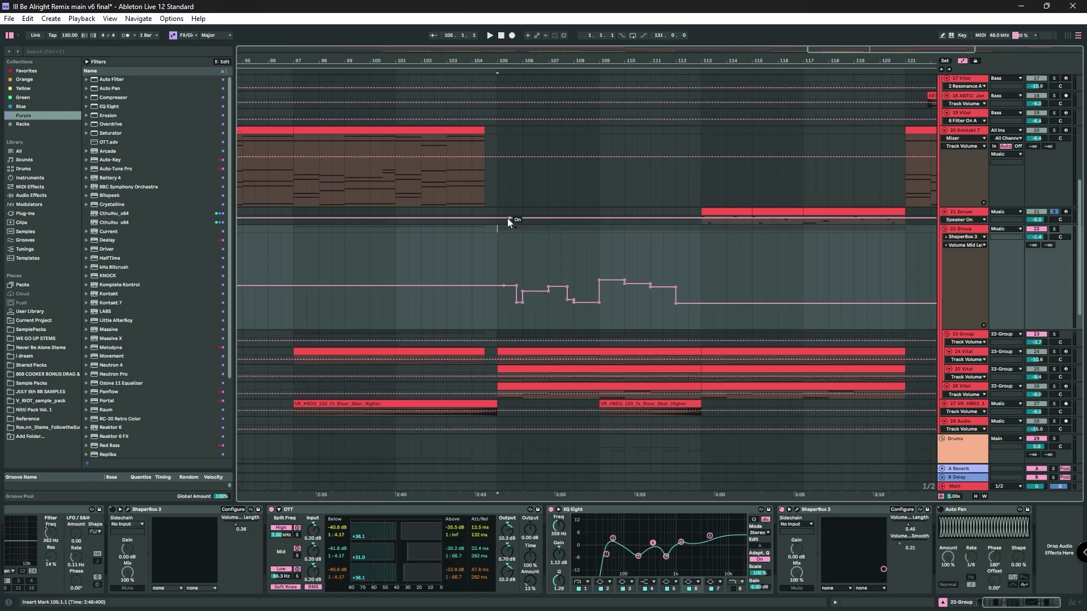
{"action": "left_click", "coordinate": [701, 236]}
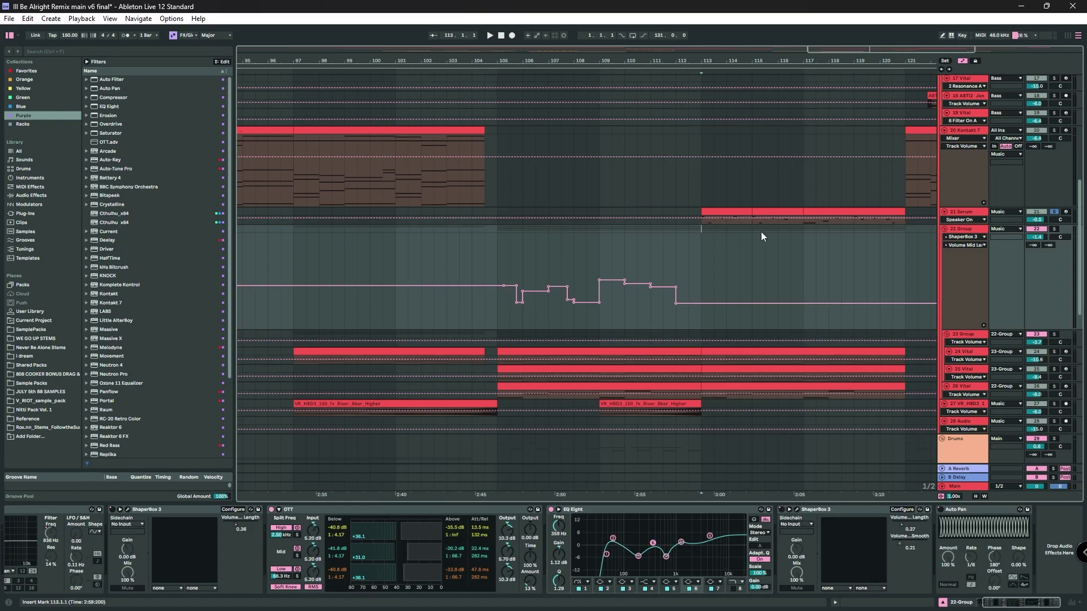
{"action": "key", "text": "space"}
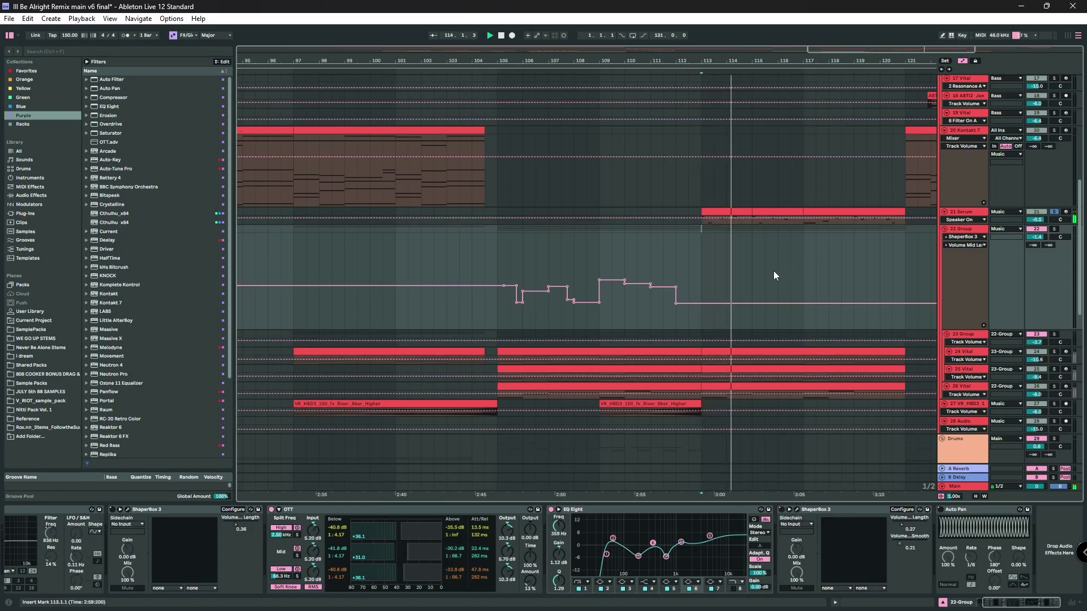
{"action": "scroll", "coordinate": [815, 260], "scroll_direction": "down", "scroll_amount": 5, "text": "ctrl"}
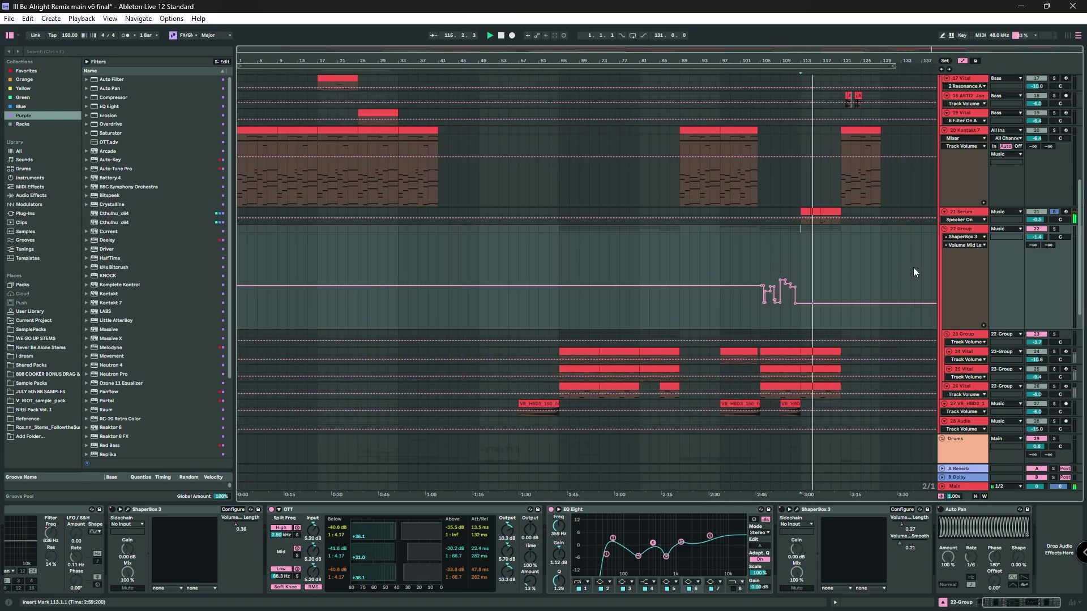
{"action": "scroll", "coordinate": [912, 267], "scroll_direction": "up", "scroll_amount": 4, "text": "ctrl"}
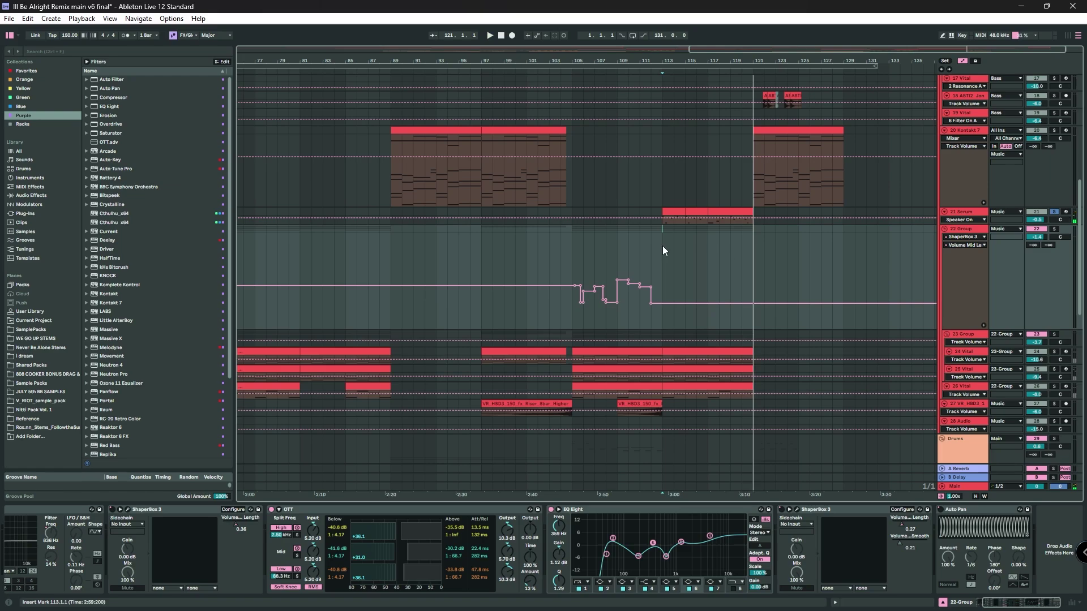
- Stop playback, unsolo 21 Serum, replay from bar 113 with all tracks, and show the whole arrangement
{"action": "key", "text": "space"}
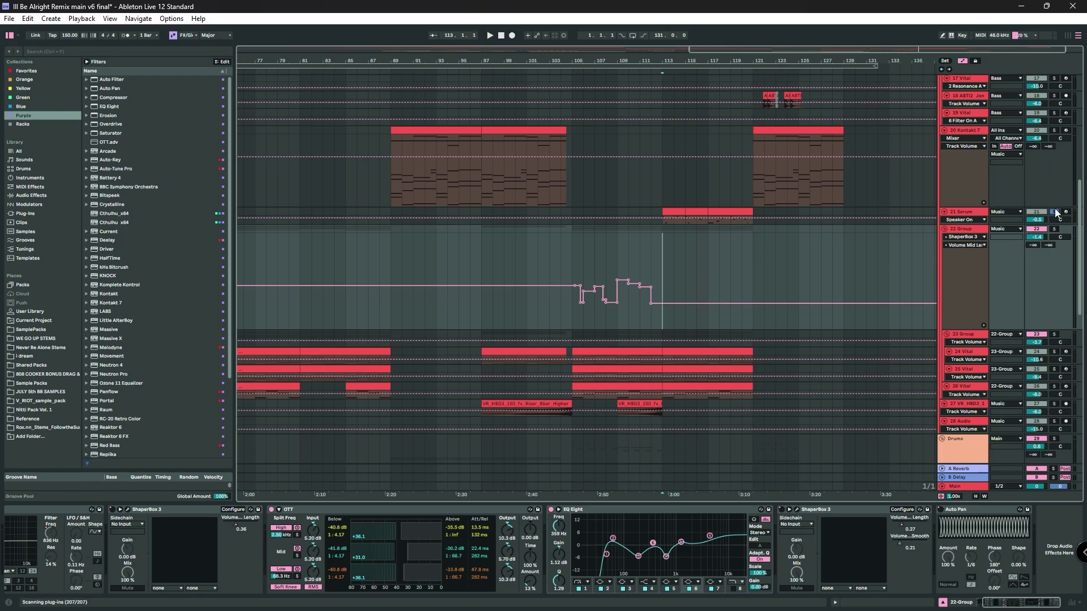
{"action": "key", "text": "space"}
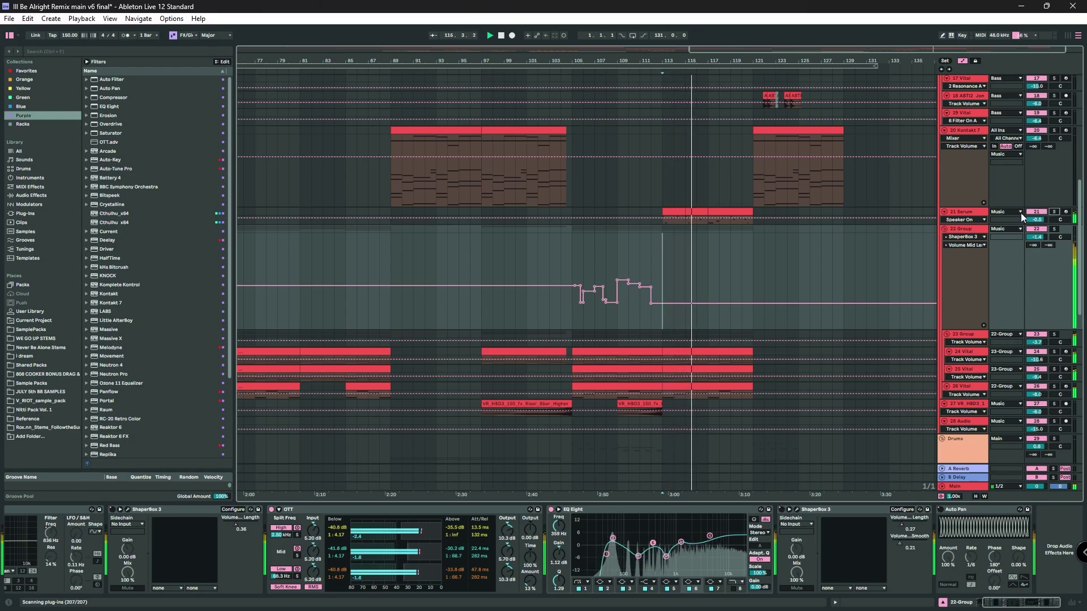
{"action": "key", "text": "w"}
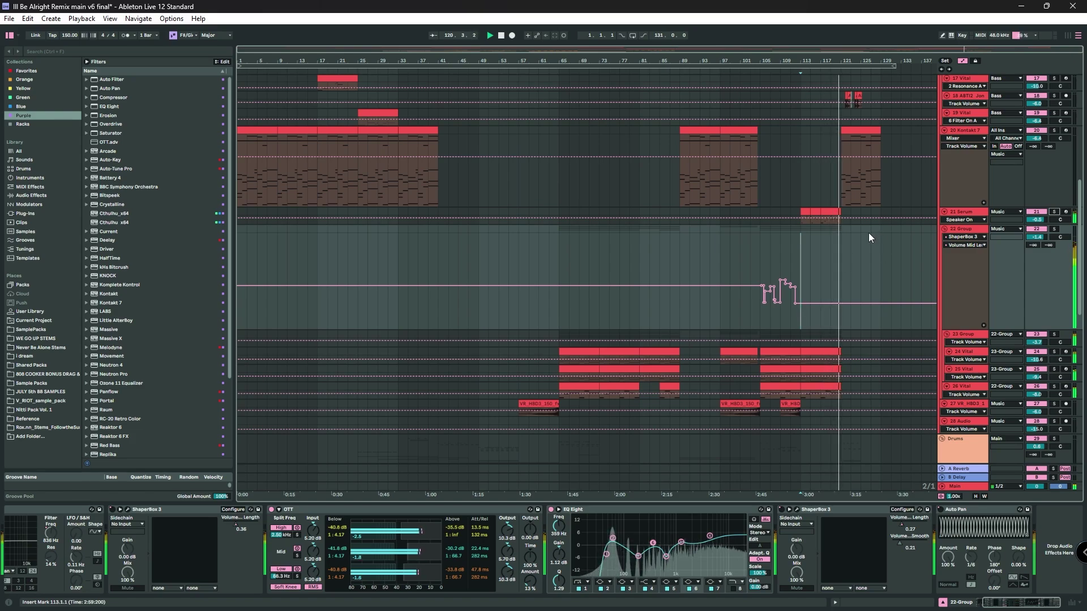
- Stop playback, focus the arrangement on the section around bar 121, and hide the automation lanes
{"action": "key", "text": "space"}
{"action": "scroll", "coordinate": [931, 138], "scroll_direction": "up", "scroll_amount": 4}
{"action": "scroll", "coordinate": [526, 232], "scroll_direction": "up", "scroll_amount": 5}
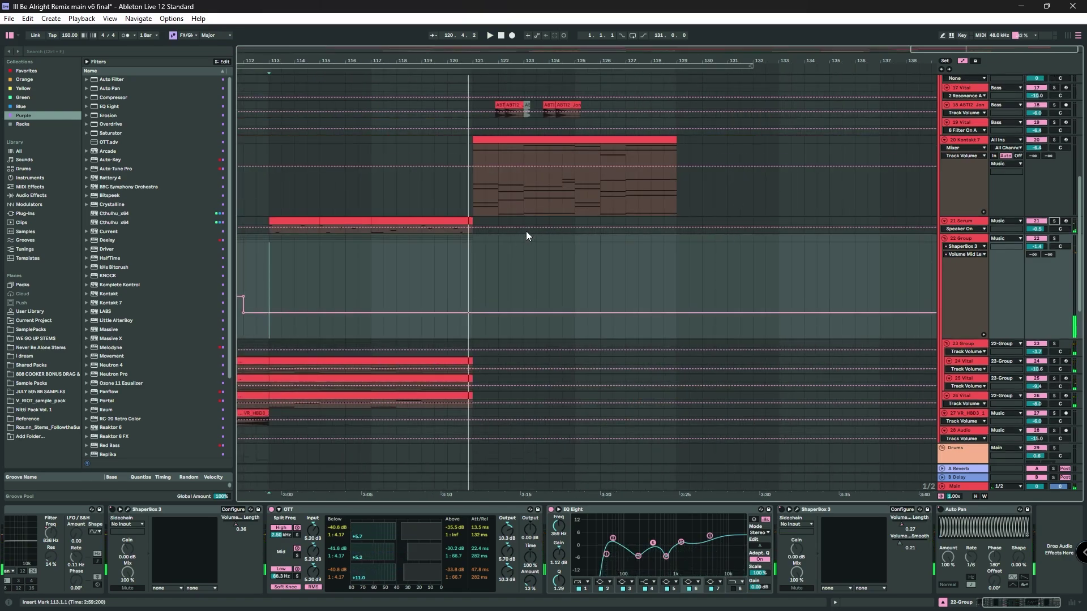
{"action": "scroll", "coordinate": [464, 253], "scroll_direction": "up", "scroll_amount": 2}
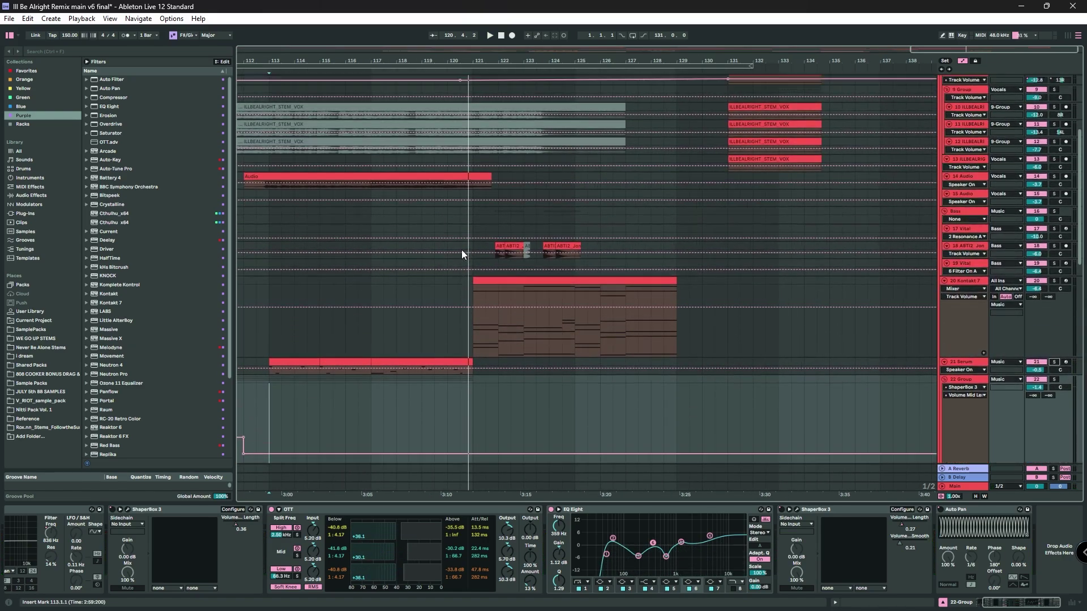
{"action": "right_click", "coordinate": [461, 245]}
{"action": "left_click", "coordinate": [428, 339]}
{"action": "left_click", "coordinate": [466, 331]}
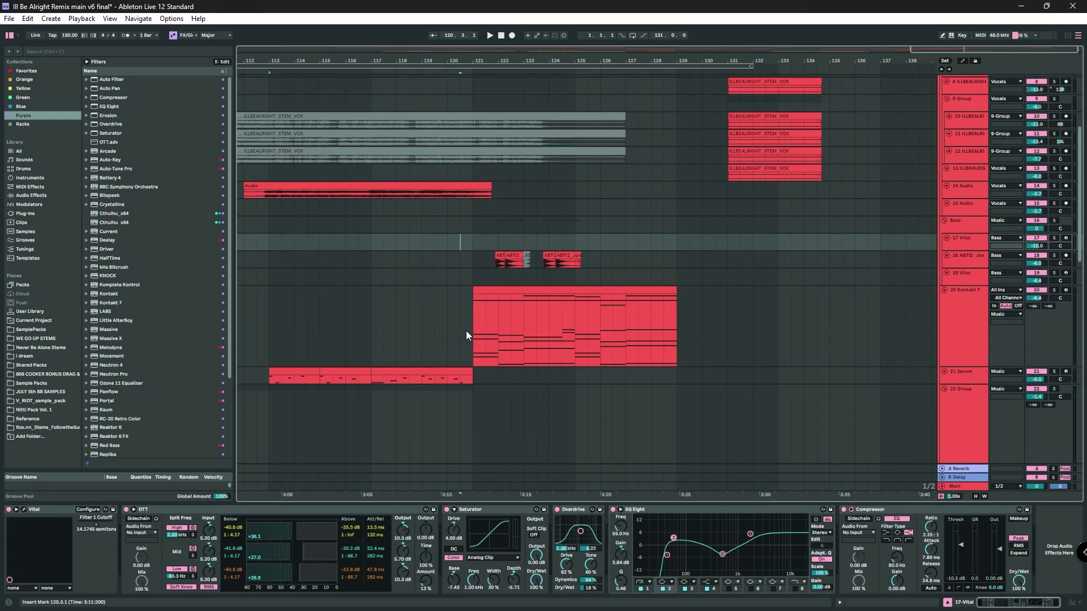
- Place the insert marker at bar 121 and look at the device chains of 20 Kontakt 7 and the 18 ABTI2 808 track
{"action": "left_click", "coordinate": [469, 245]}
{"action": "left_click", "coordinate": [467, 320]}
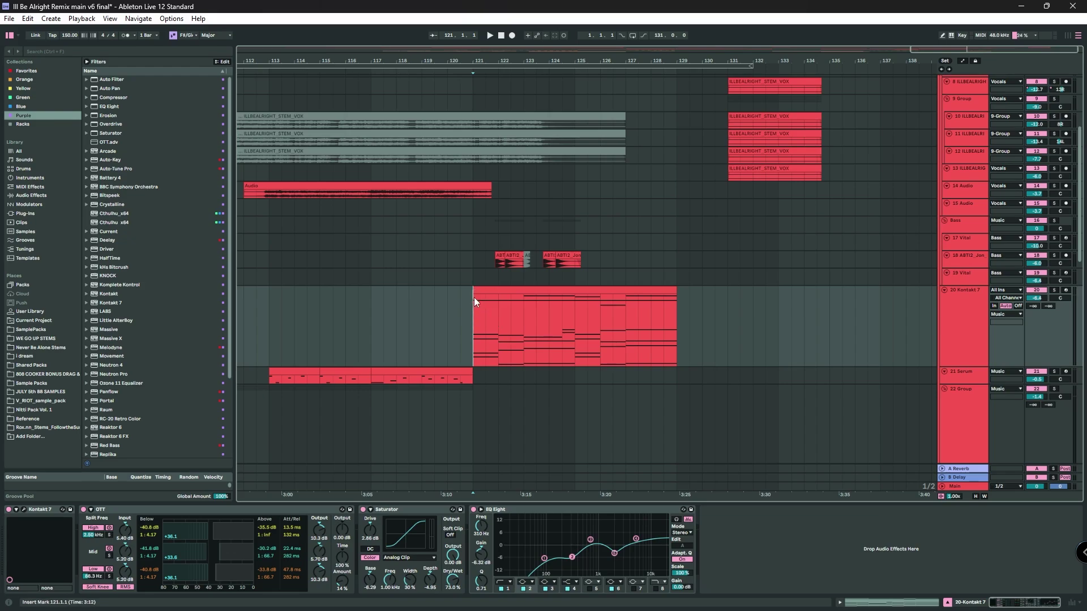
{"action": "left_click", "coordinate": [479, 255]}
{"action": "scroll", "coordinate": [481, 252], "scroll_direction": "down", "scroll_amount": 1}
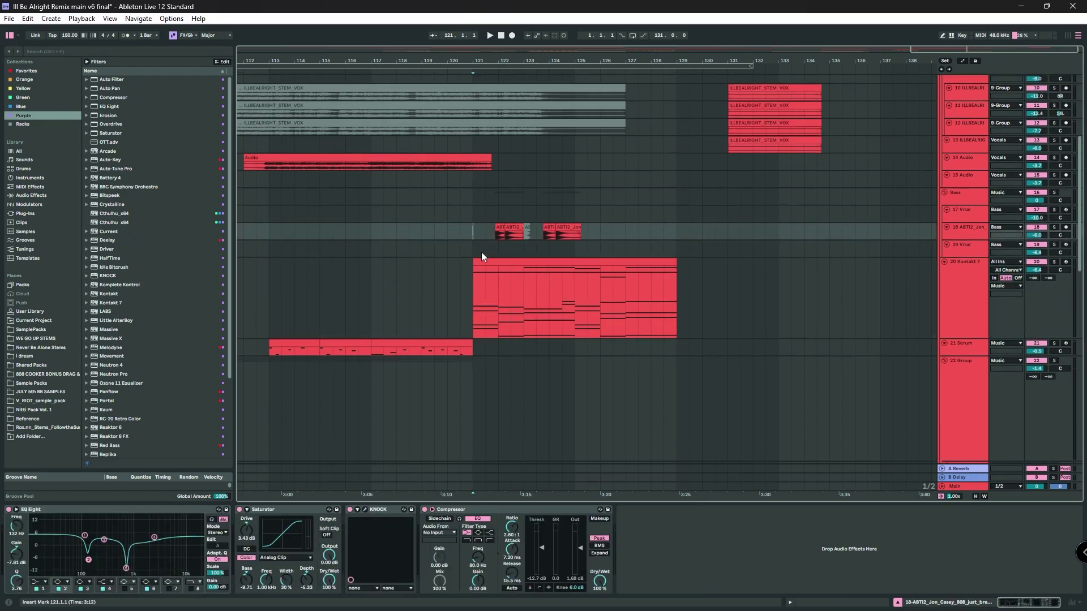
{"action": "scroll", "coordinate": [481, 252], "scroll_direction": "up", "scroll_amount": 1}
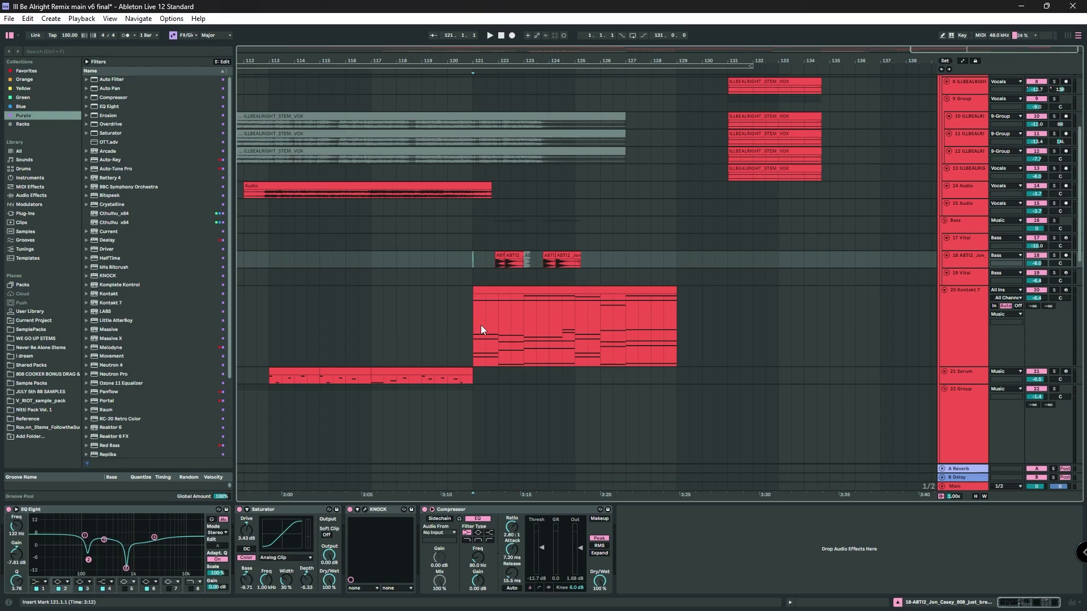
- Play all tracks from bar 121 to bar 124 and bring the vocal tracks of this section into view
{"action": "left_click", "coordinate": [470, 246]}
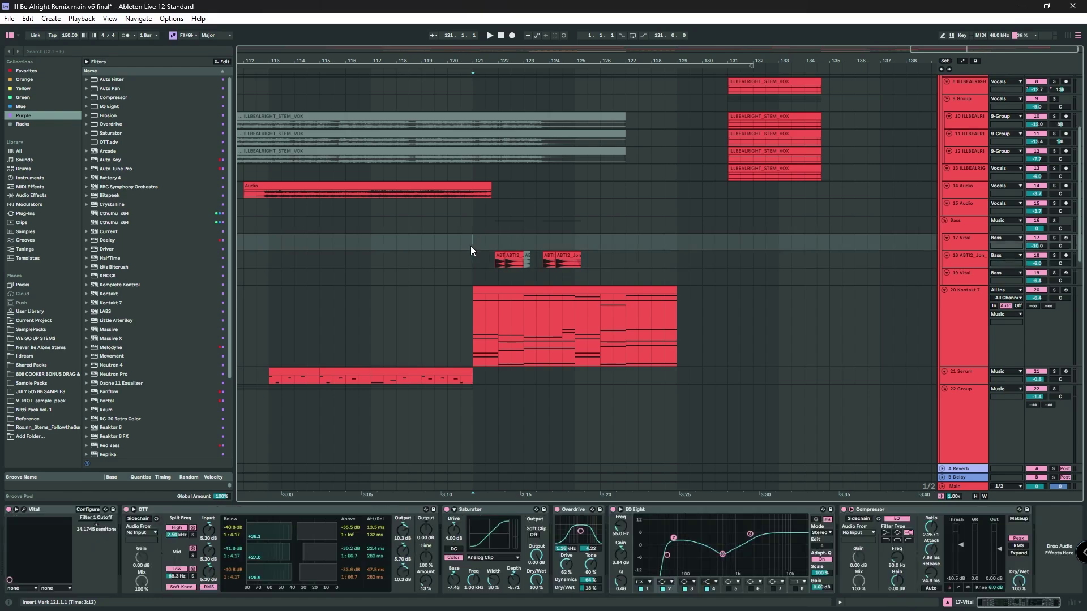
{"action": "key", "text": "space"}
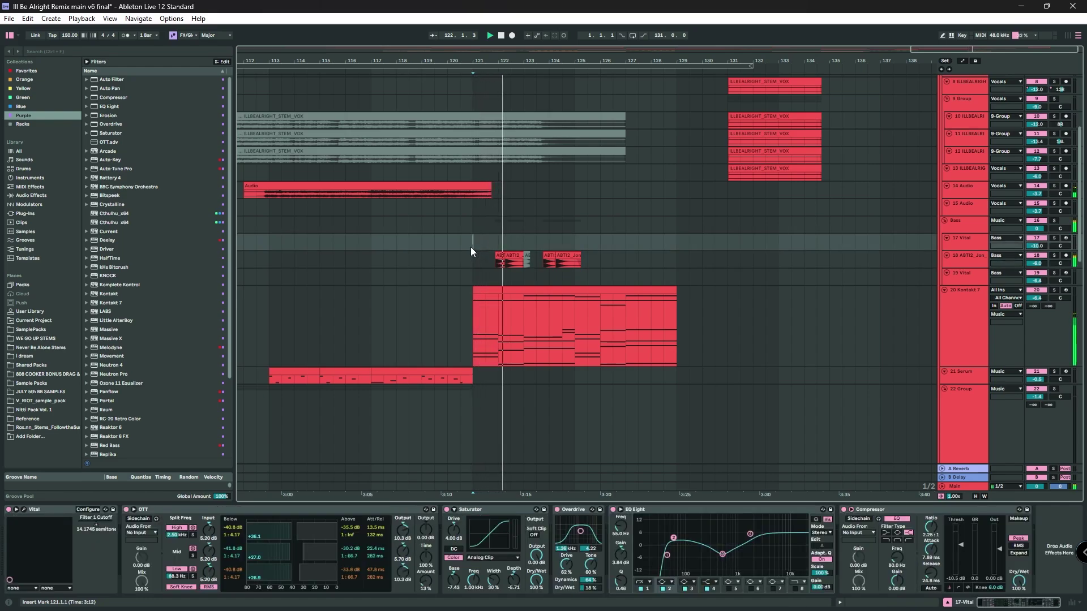
{"action": "key", "text": "w"}
{"action": "scroll", "coordinate": [849, 258], "scroll_direction": "up", "scroll_amount": 2}
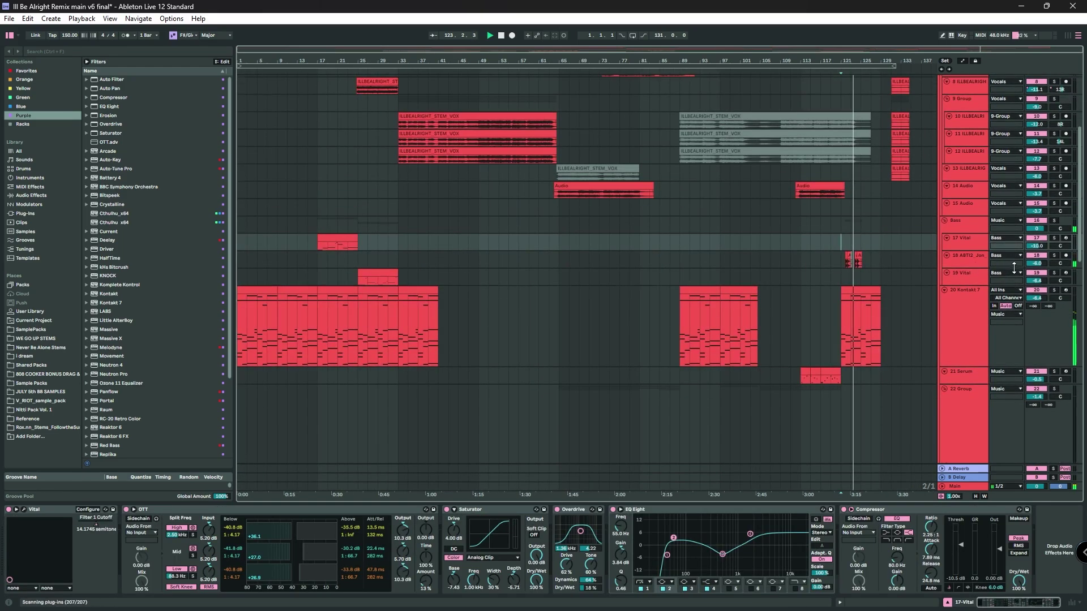
{"action": "scroll", "coordinate": [892, 269], "scroll_direction": "up", "scroll_amount": 8}
{"action": "scroll", "coordinate": [573, 231], "scroll_direction": "up", "scroll_amount": 3}
{"action": "scroll", "coordinate": [572, 231], "scroll_direction": "up", "scroll_amount": 2}
{"action": "key", "text": "space"}
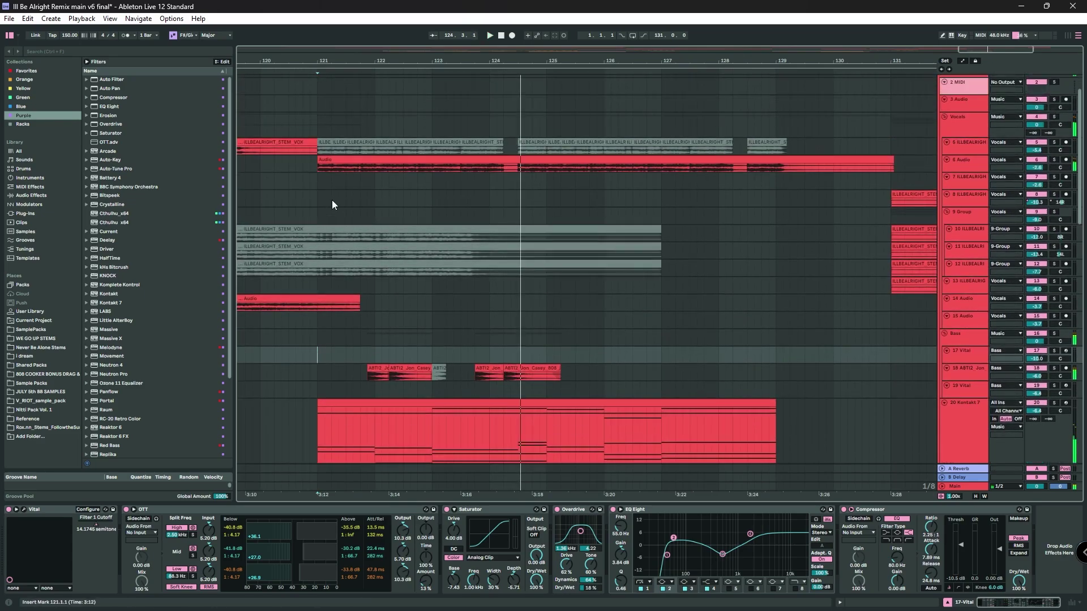
- Solo 6 Audio and play its vocal clip from bar 121 to bar 124 with its device chain shown
{"action": "left_click", "coordinate": [321, 176]}
{"action": "left_click", "coordinate": [315, 165]}
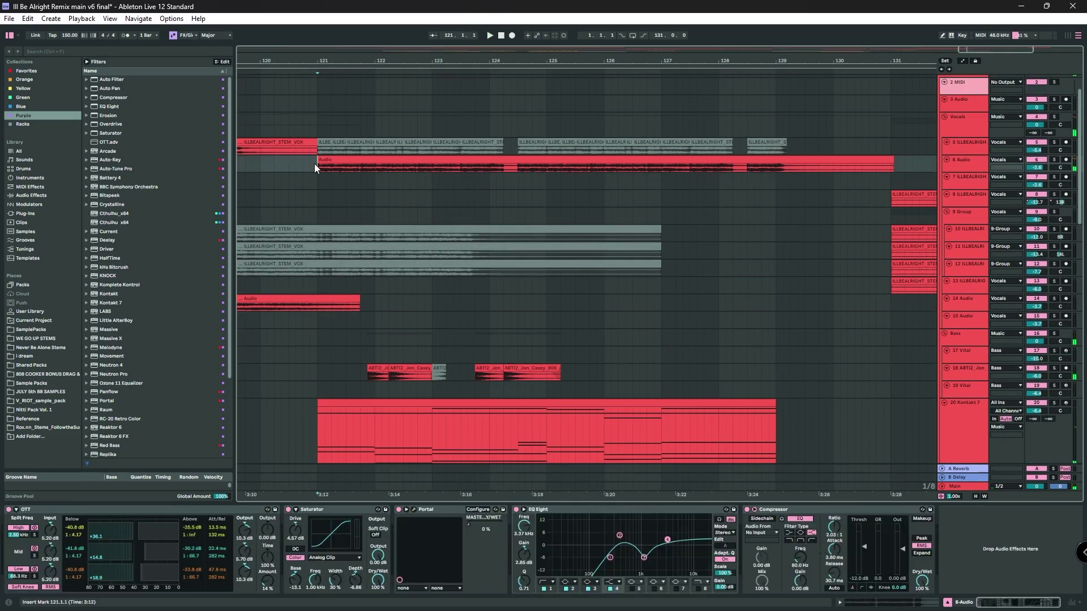
{"action": "left_click", "coordinate": [1055, 160]}
{"action": "key", "text": "space"}
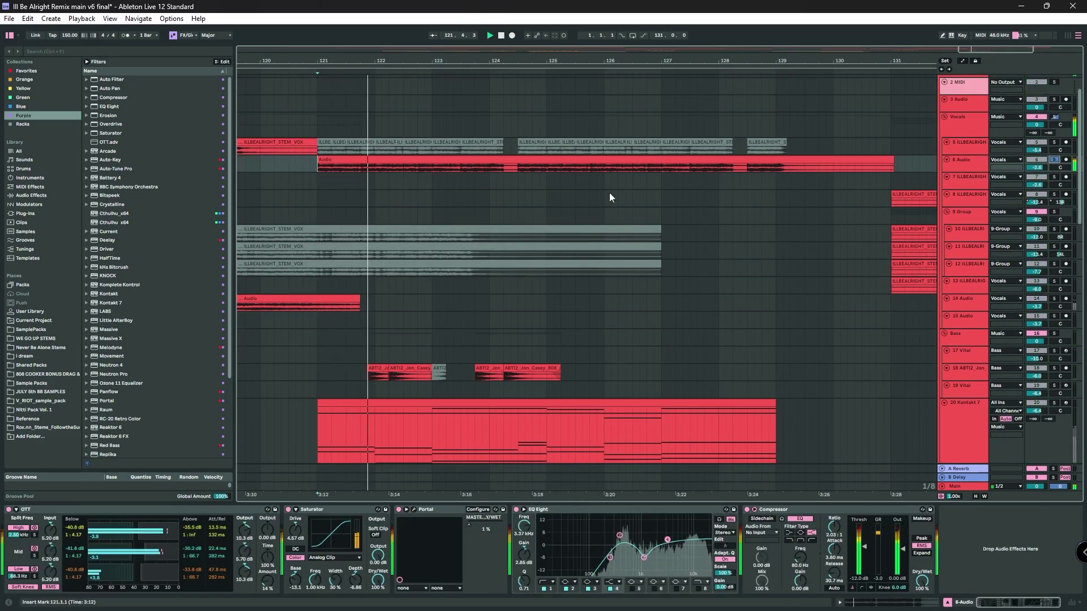
{"action": "scroll", "coordinate": [545, 188], "scroll_direction": "down", "scroll_amount": 4}
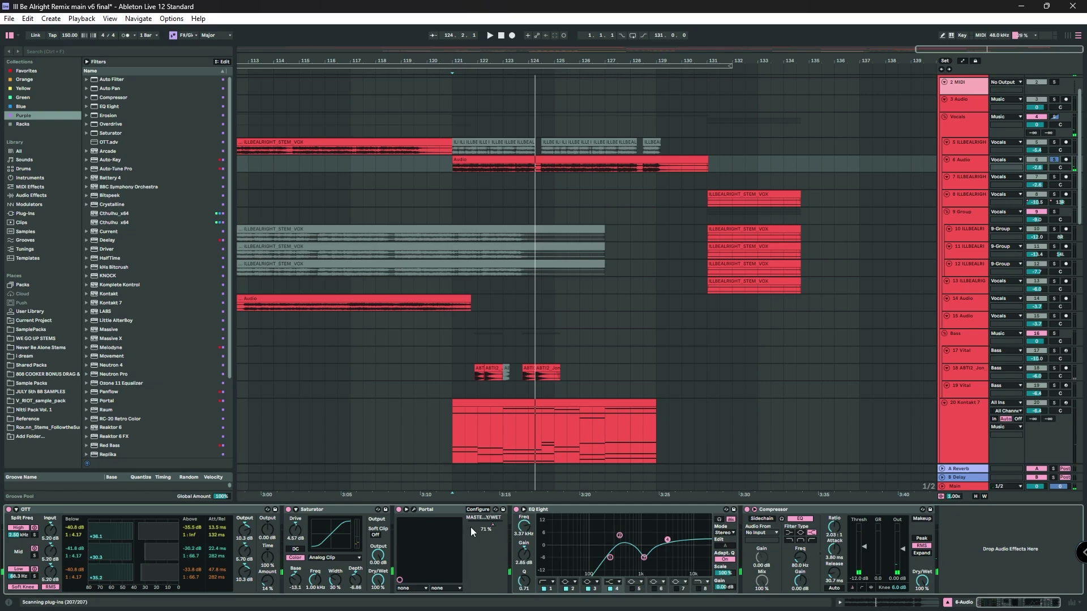
- Play the soloed 6 Audio vocal from bar 123, following Portal's wet amount and briefly checking the automation lanes
{"action": "left_click", "coordinate": [510, 169]}
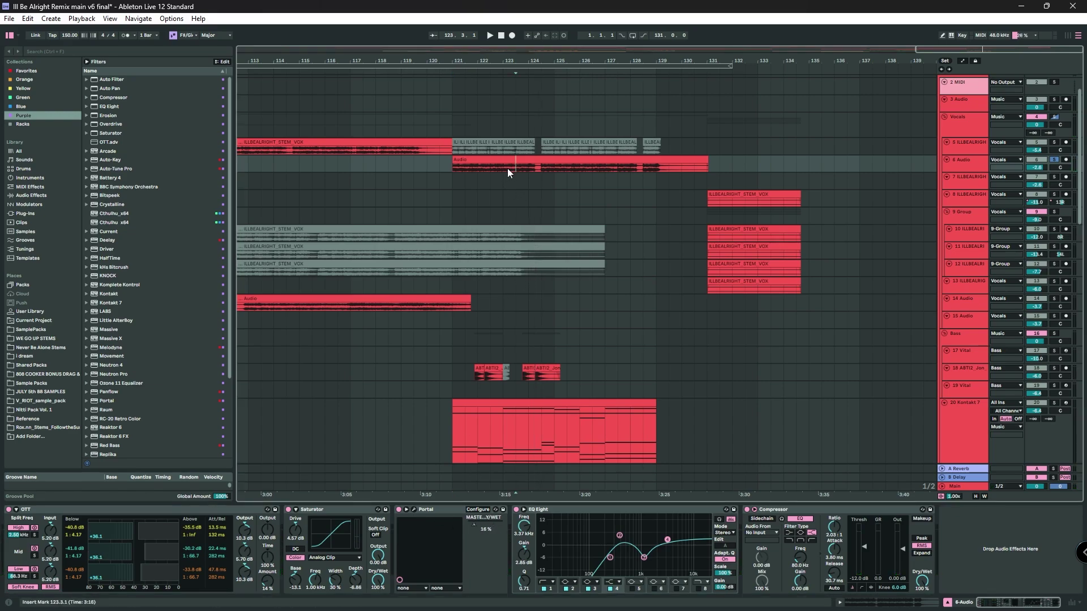
{"action": "key", "text": "space"}
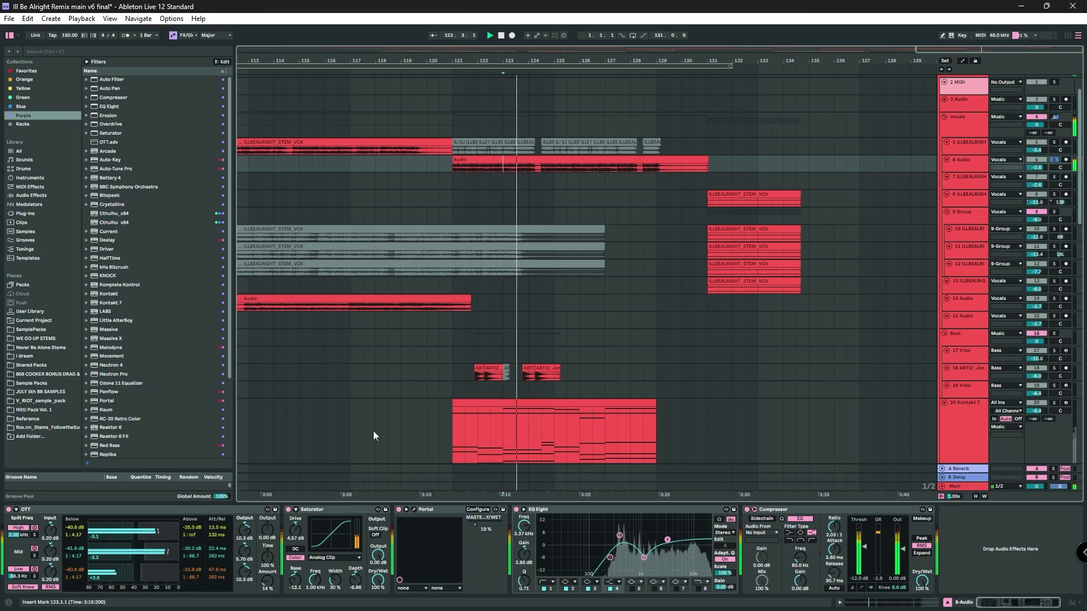
{"action": "mouse_move", "coordinate": [495, 531]}
{"action": "left_mouse_down"}
{"action": "mouse_move", "coordinate": [494, 558]}
{"action": "mouse_move", "coordinate": [494, 513]}
{"action": "left_mouse_up"}
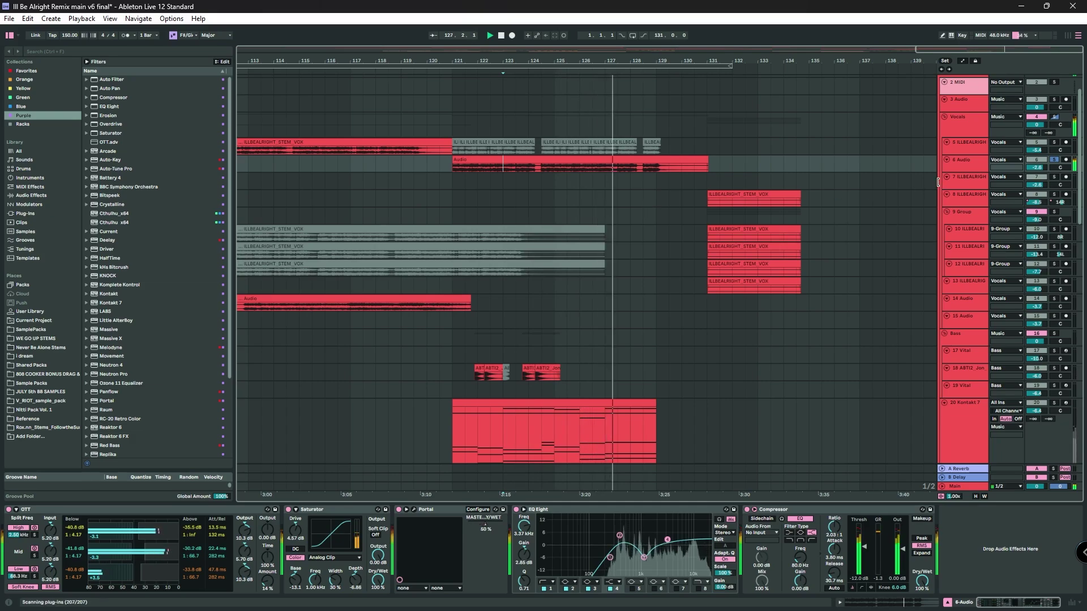
{"action": "key", "text": "a"}
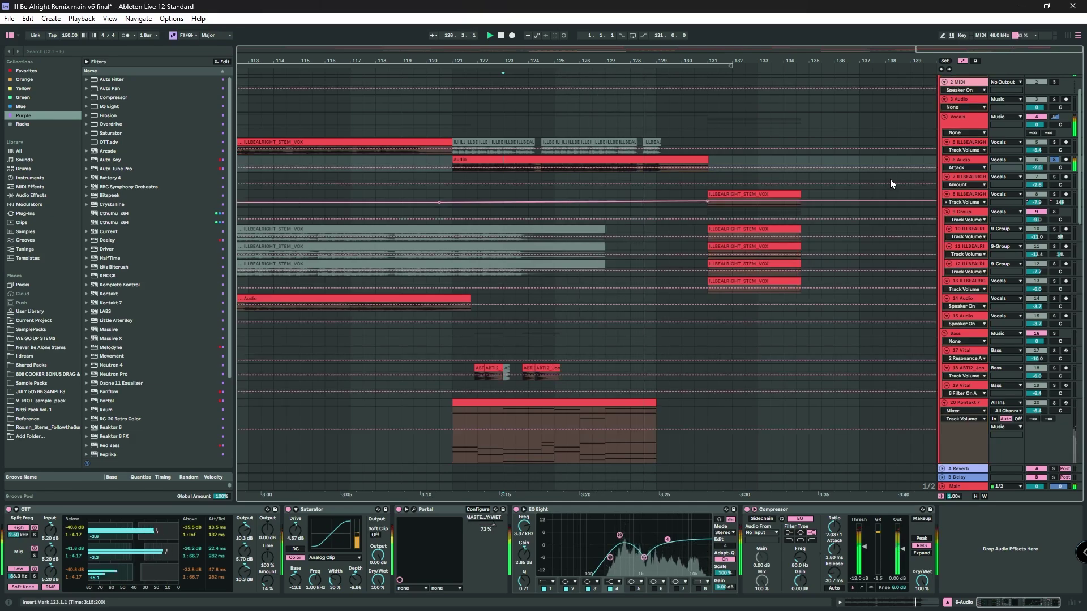
{"action": "key", "text": "a"}
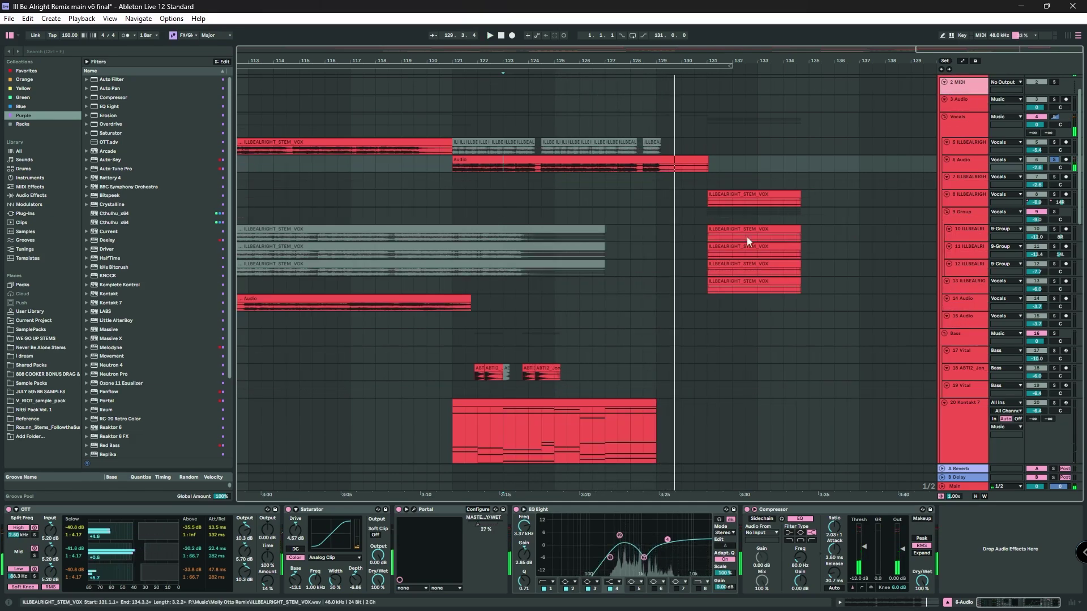
- Unsolo 6 Audio and replay the section from bar 121 to bar 130 with all tracks
{"action": "left_click", "coordinate": [454, 335]}
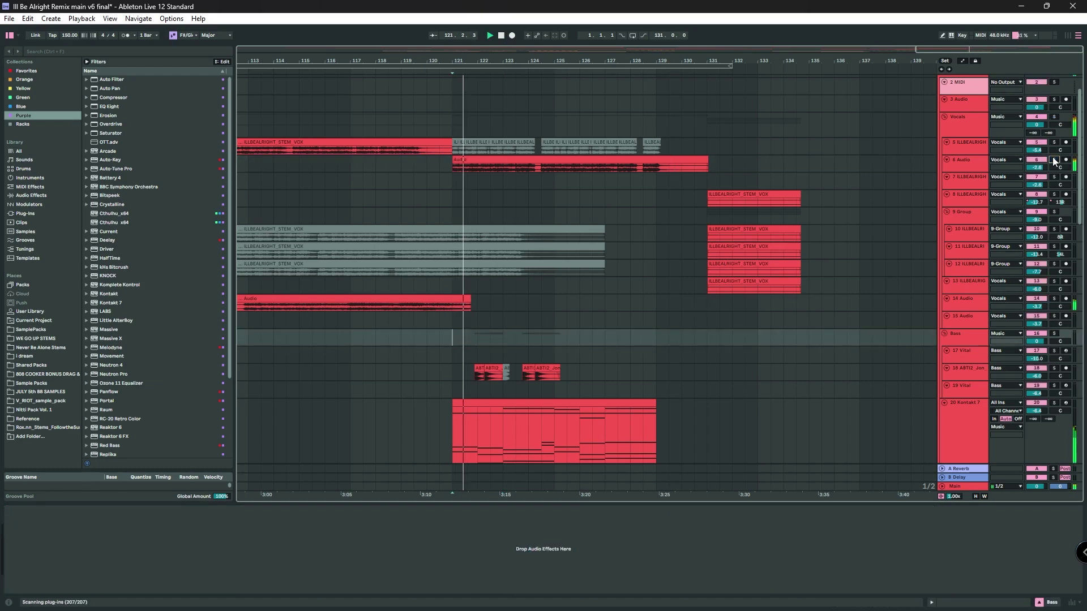
{"action": "scroll", "coordinate": [854, 236], "scroll_direction": "down", "scroll_amount": 2}
{"action": "scroll", "coordinate": [856, 237], "scroll_direction": "down", "scroll_amount": 2}
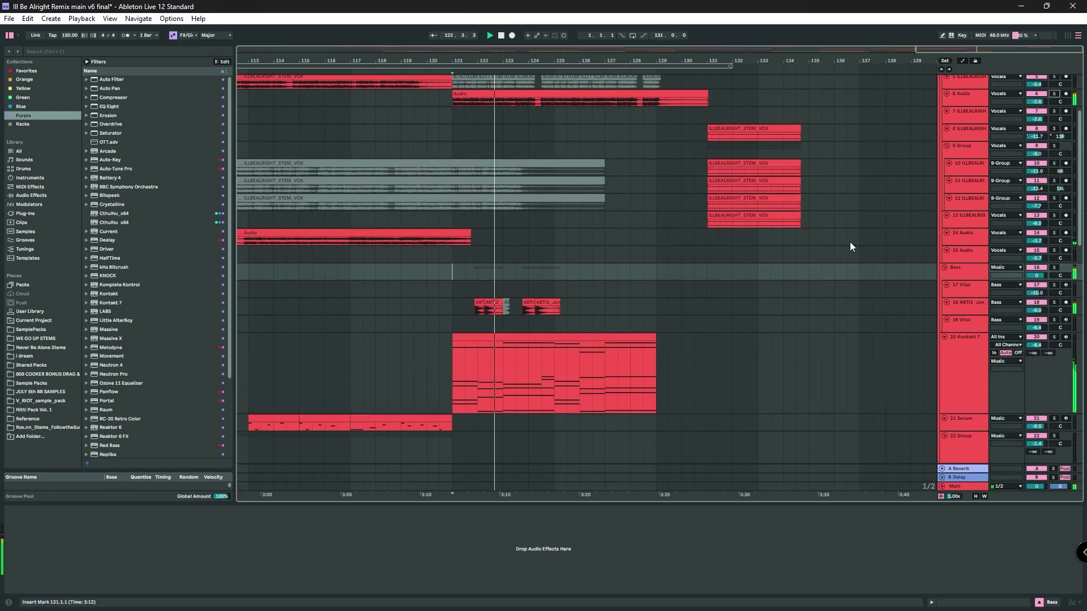
{"action": "scroll", "coordinate": [836, 250], "scroll_direction": "down", "scroll_amount": 1}
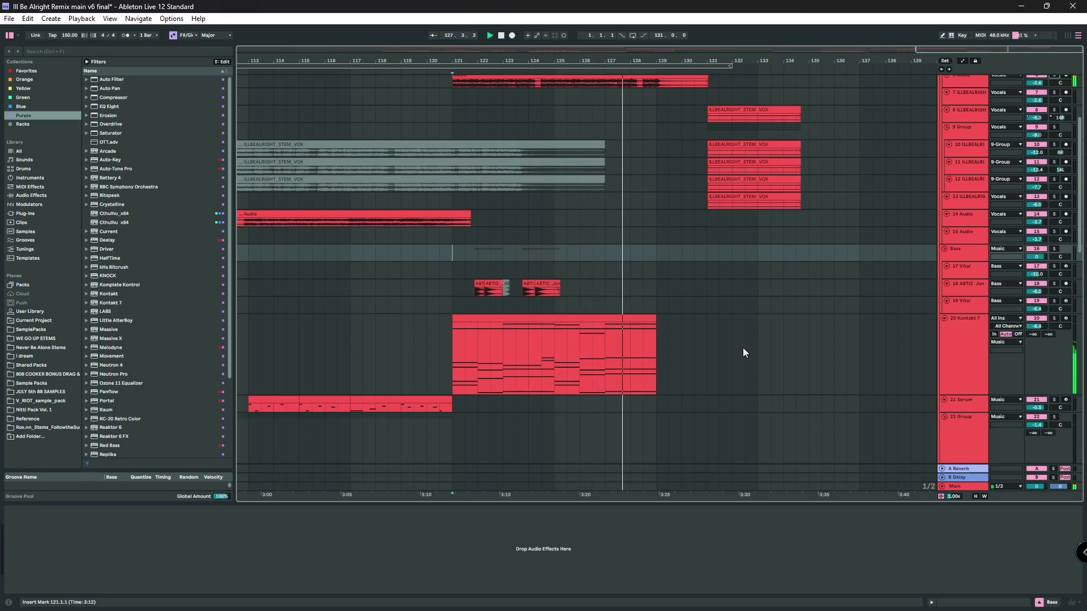
{"action": "scroll", "coordinate": [743, 347], "scroll_direction": "up", "scroll_amount": 2}
{"action": "scroll", "coordinate": [742, 349], "scroll_direction": "up", "scroll_amount": 1}
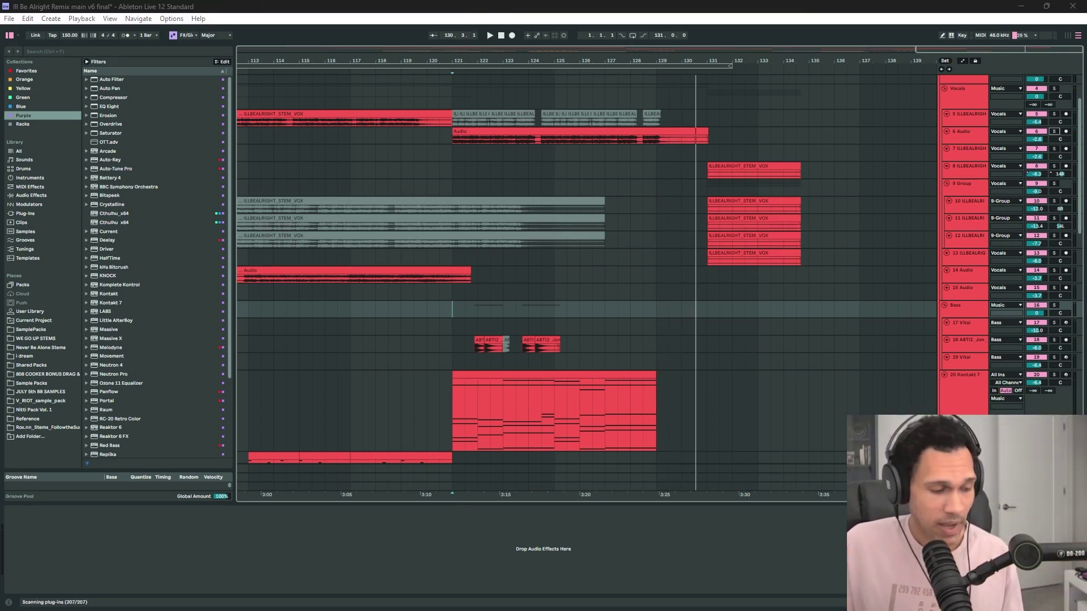
- Show the whole arrangement and return to the Music group at the start of the track list
{"action": "scroll", "coordinate": [521, 323], "scroll_direction": "down", "scroll_amount": 1}
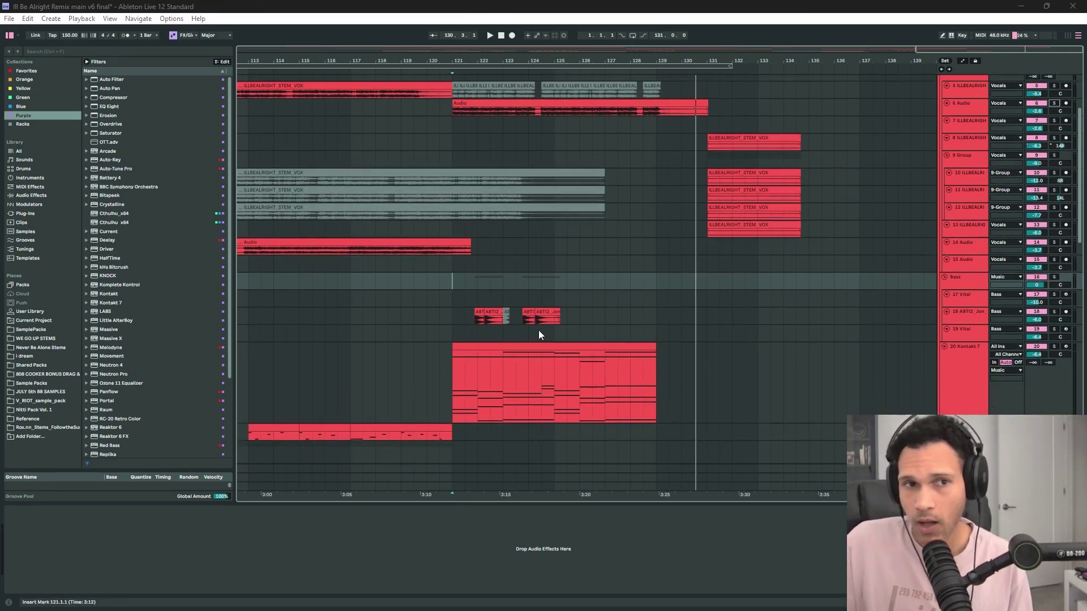
{"action": "key", "text": "w"}
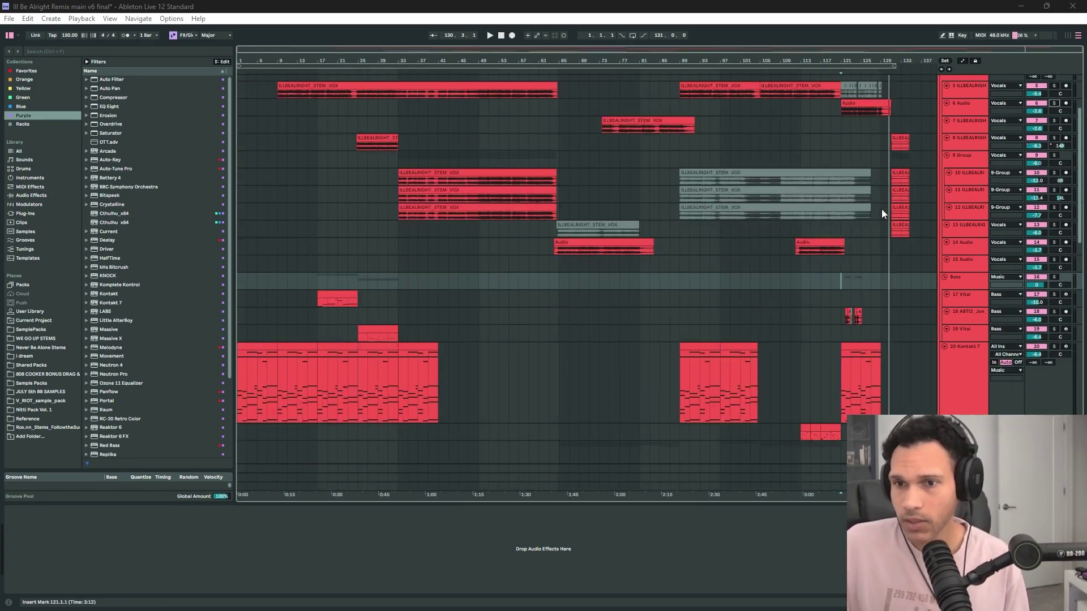
{"action": "left_click_drag", "start_coordinate": [1081, 233], "coordinate": [1082, 125]}
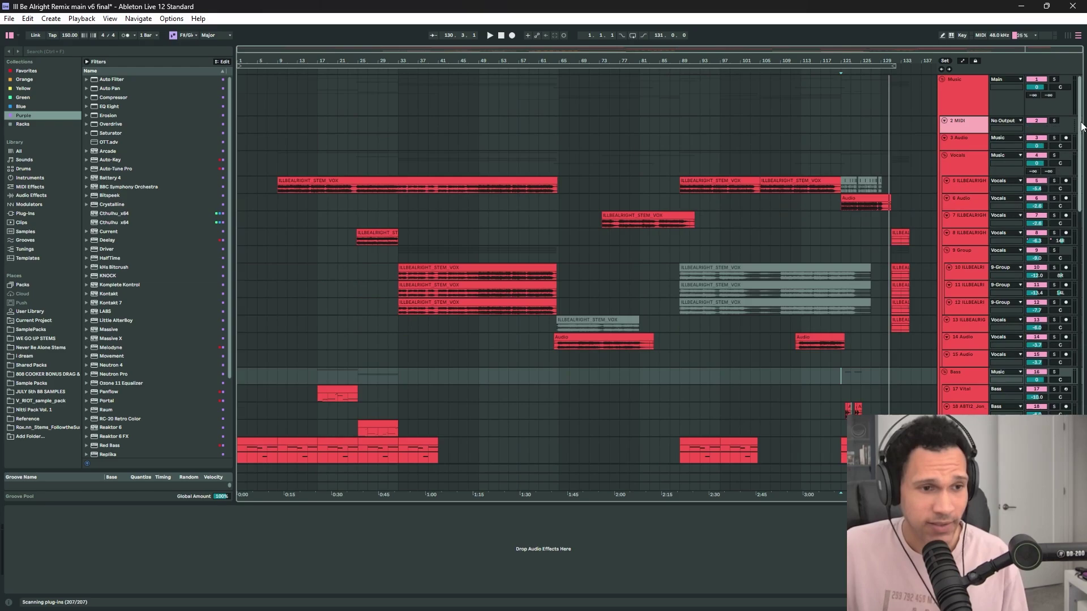